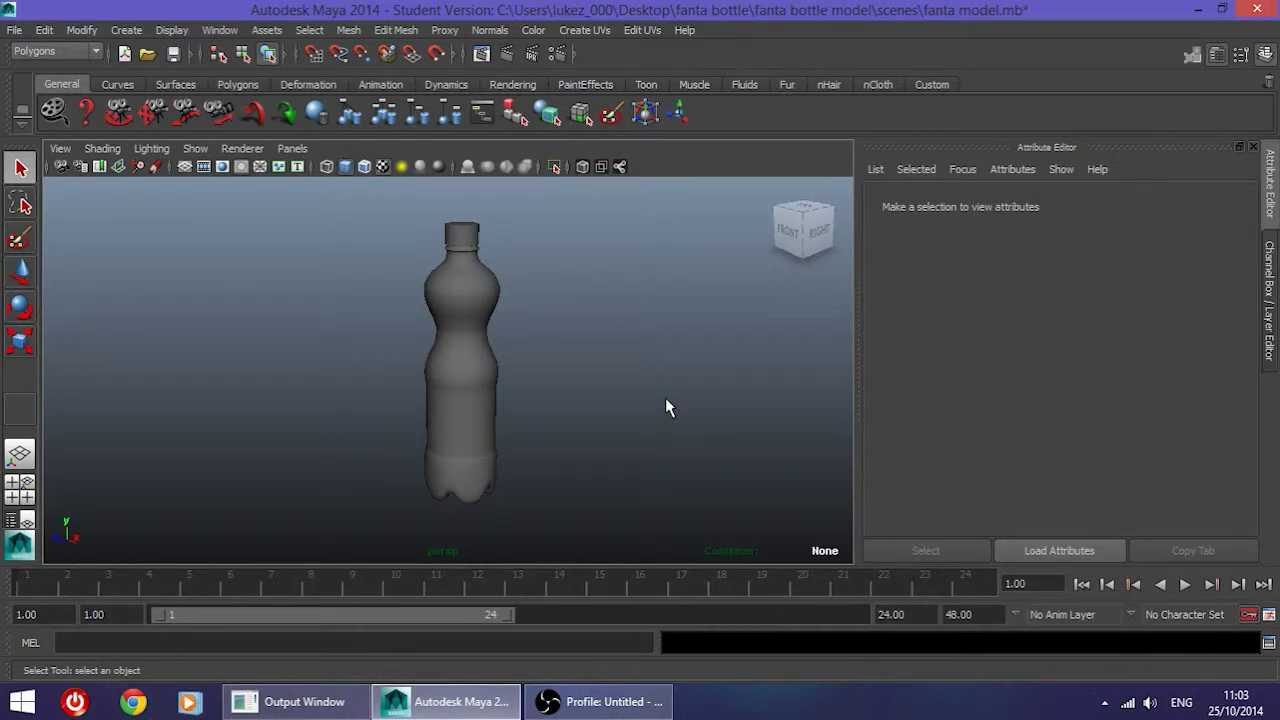
Step: Move the bottle cap straight up so it sits clear above the bottle neck
{"action": "middle_click_drag", "start_coordinate": [666, 398], "coordinate": [660, 403], "text": "alt"}
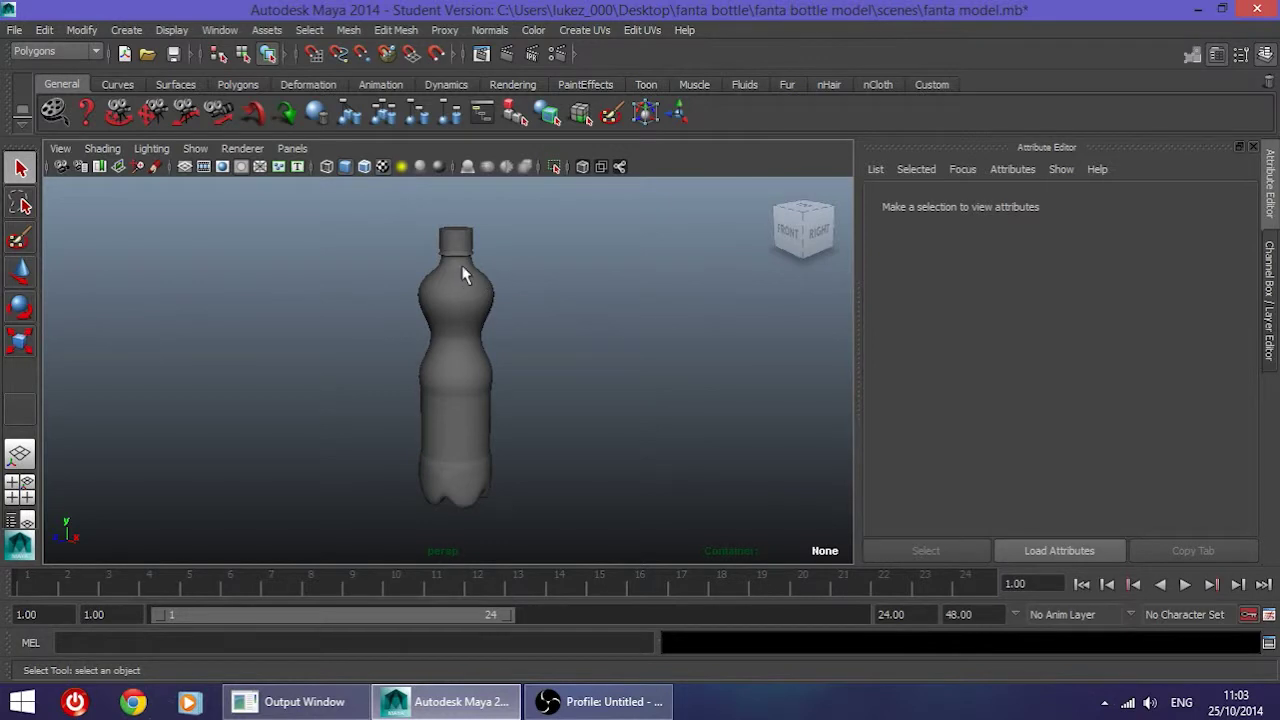
{"action": "left_click", "coordinate": [451, 245]}
{"action": "scroll", "coordinate": [443, 285], "scroll_direction": "up", "scroll_amount": 5}
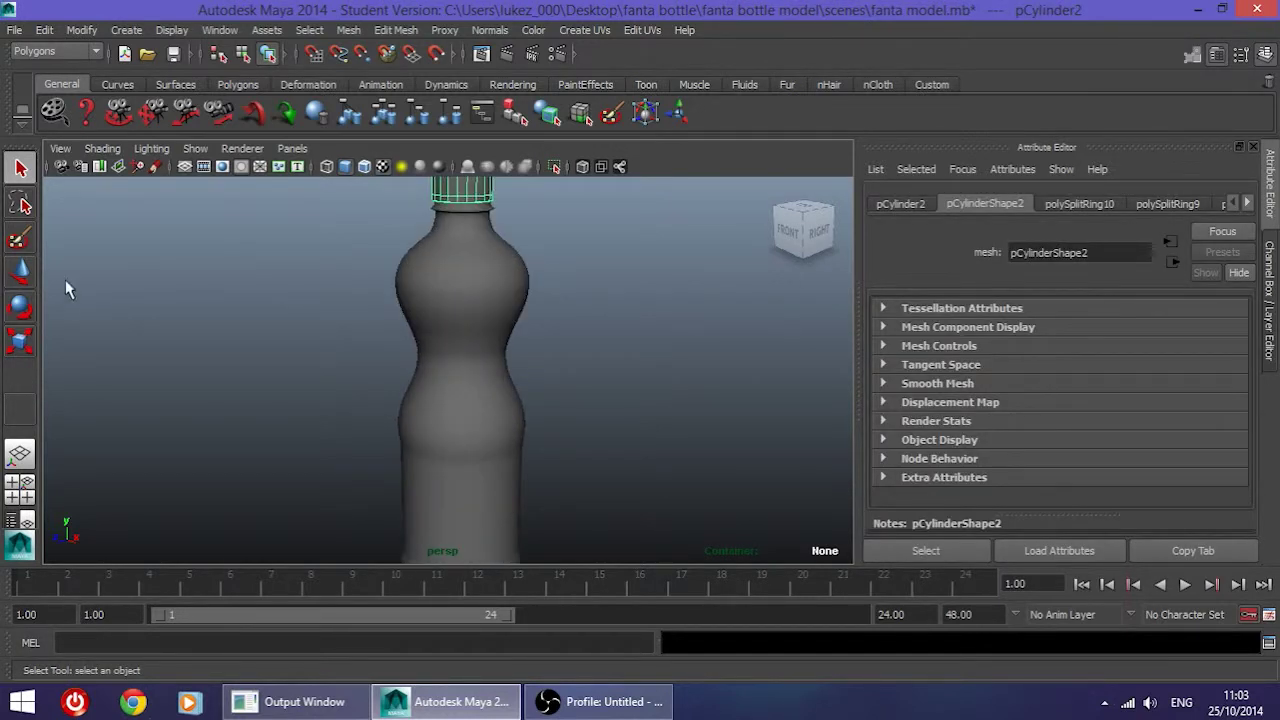
{"action": "key", "text": "w"}
{"action": "scroll", "coordinate": [458, 314], "scroll_direction": "down", "scroll_amount": 4}
{"action": "left_click_drag", "start_coordinate": [466, 334], "coordinate": [497, 225]}
Step: Assign a new Blinn material to the bottle body
{"action": "left_click", "coordinate": [494, 377]}
{"action": "scroll", "coordinate": [537, 306], "scroll_direction": "down", "scroll_amount": 3}
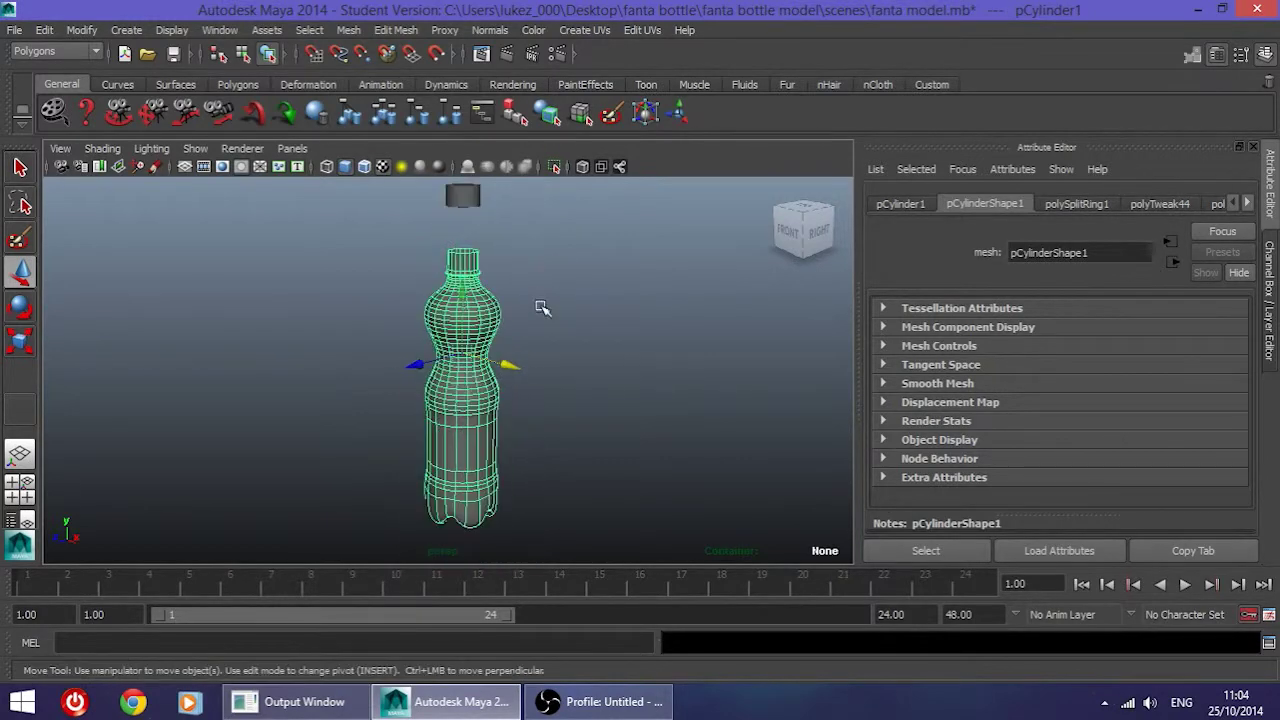
{"action": "left_click_drag", "start_coordinate": [508, 412], "coordinate": [531, 395], "text": "alt"}
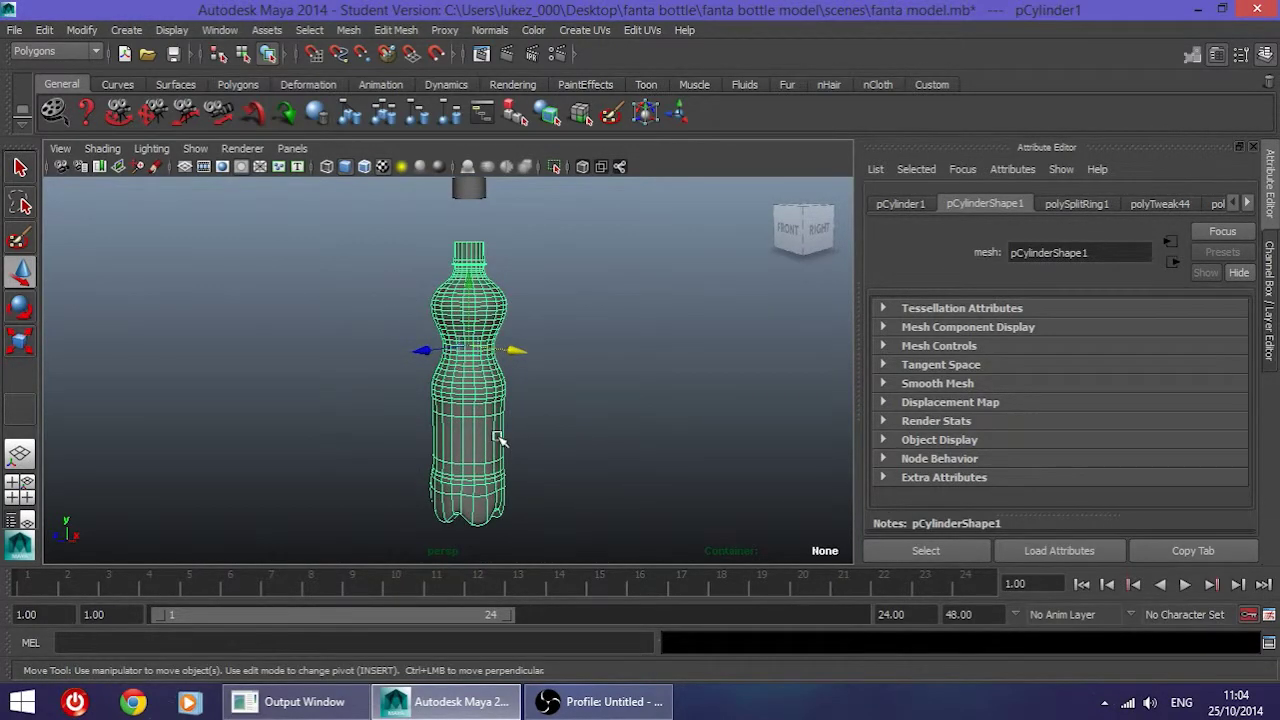
{"action": "right_click_drag", "start_coordinate": [474, 346], "coordinate": [540, 324]}
{"action": "right_click_drag", "start_coordinate": [470, 346], "coordinate": [482, 655]}
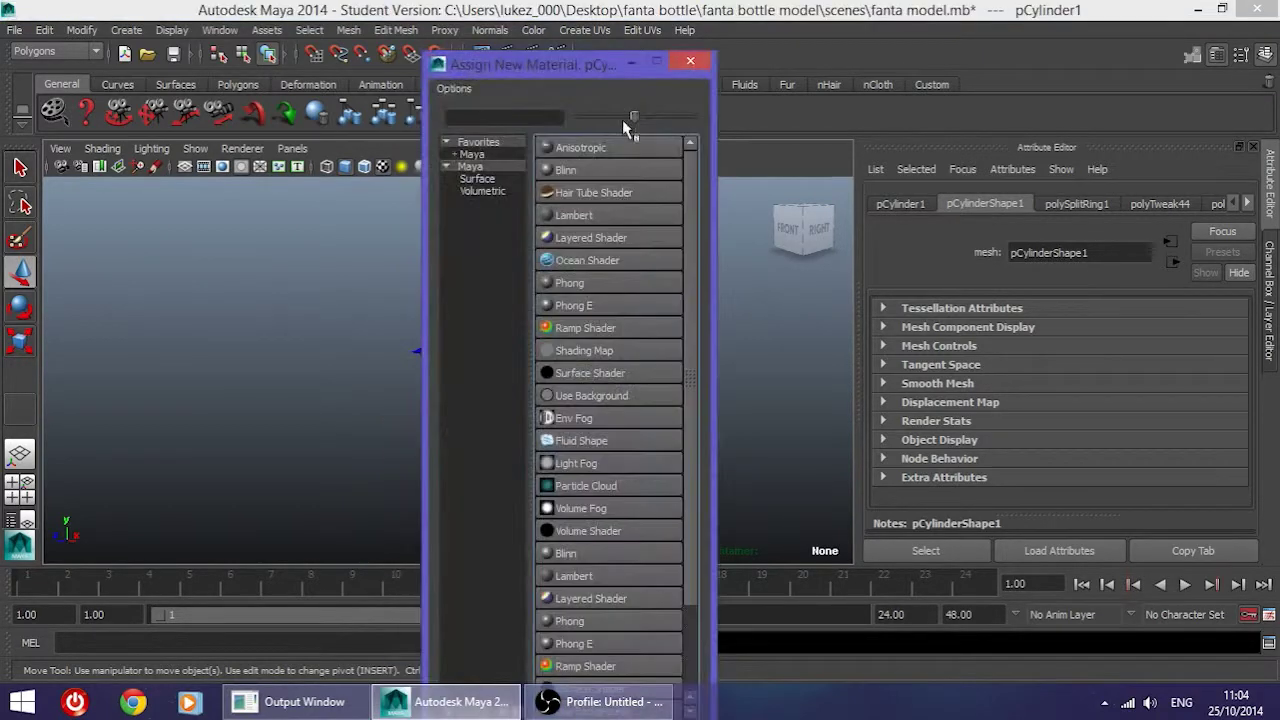
{"action": "left_click", "coordinate": [593, 168]}
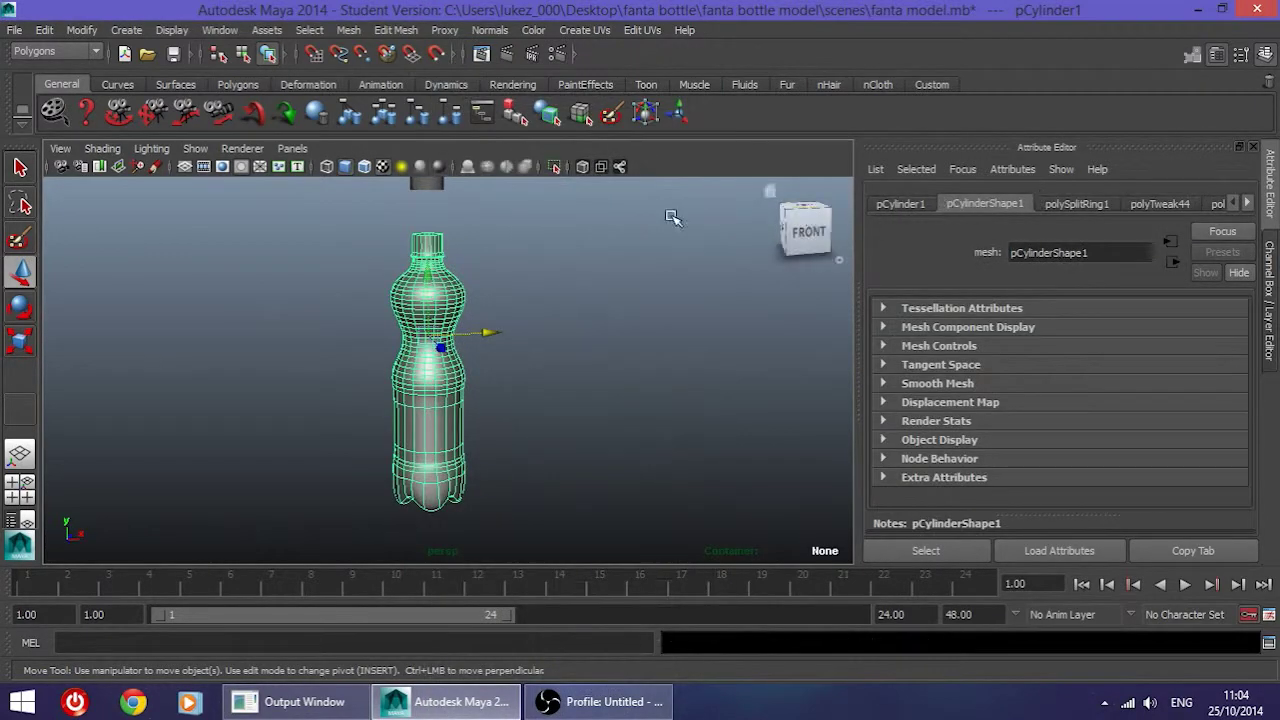
Step: Set the bottle body's Blinn material colour to orange
{"action": "right_click_drag", "start_coordinate": [436, 304], "coordinate": [455, 596]}
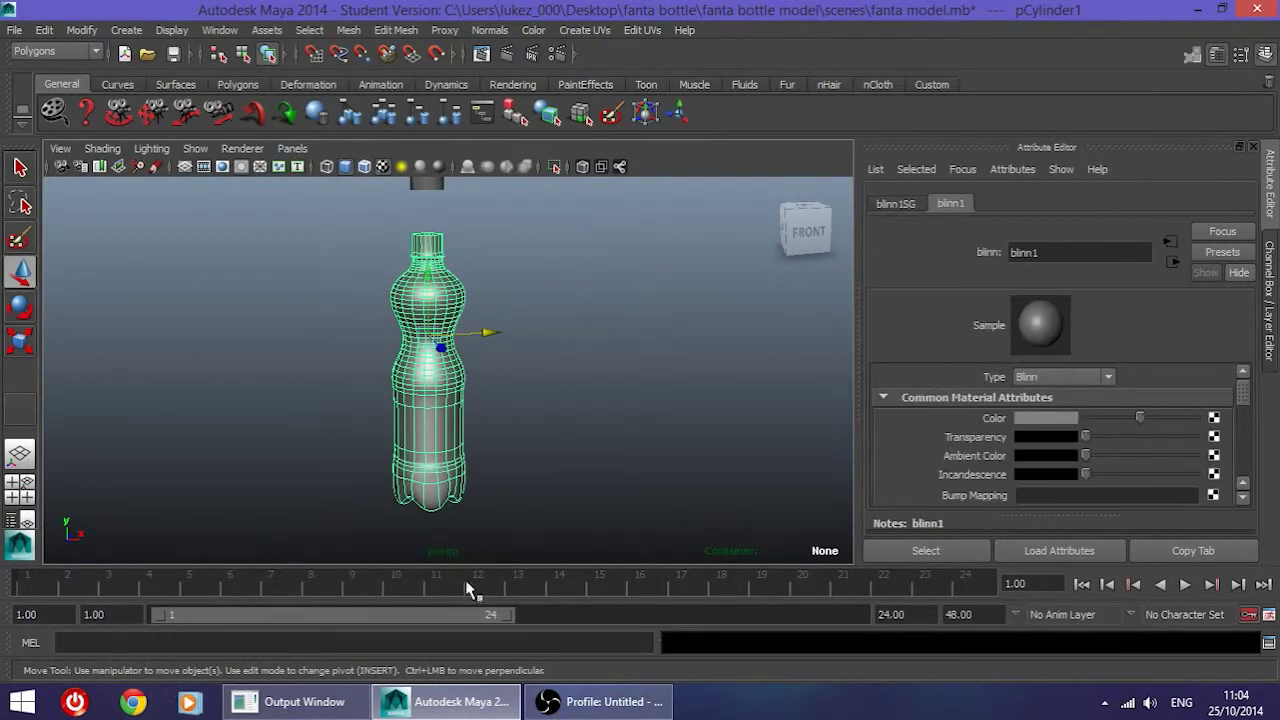
{"action": "left_click", "coordinate": [1045, 418]}
{"action": "left_click_drag", "start_coordinate": [1251, 417], "coordinate": [1221, 427]}
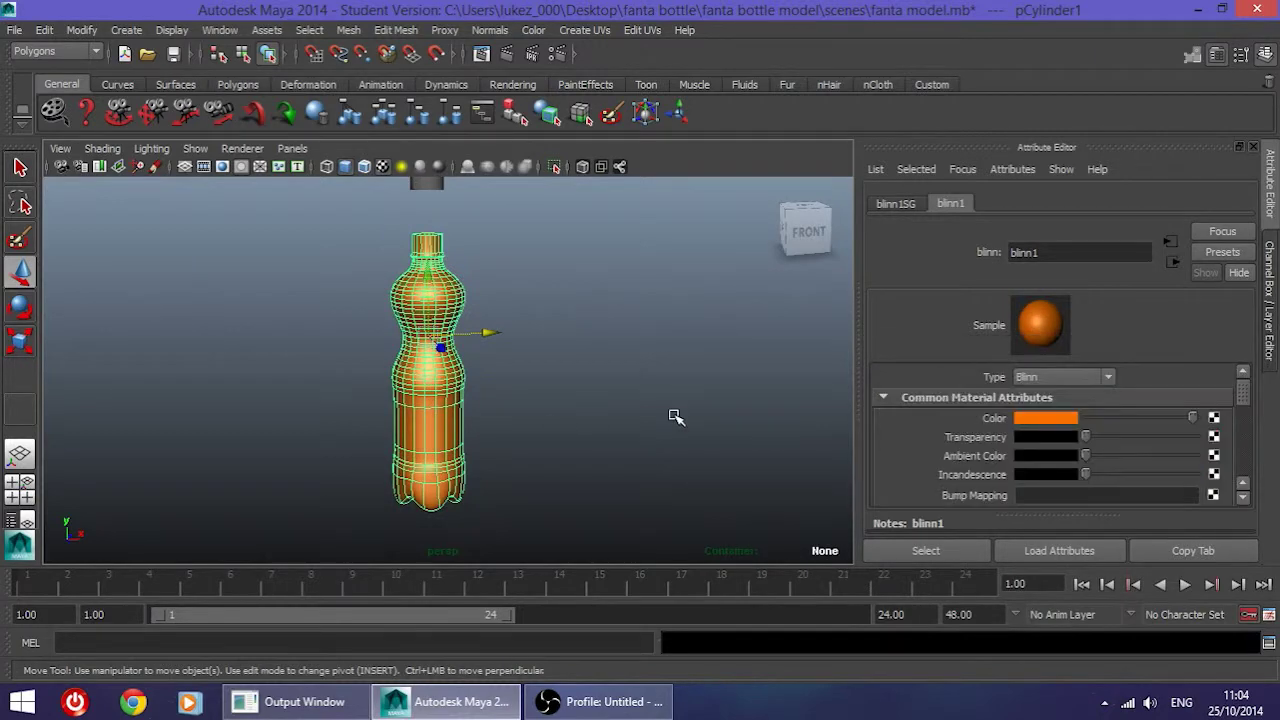
{"action": "left_click", "coordinate": [737, 409]}
Step: Raise the transparency of the bottle body's Blinn material to about half
{"action": "left_click", "coordinate": [434, 412]}
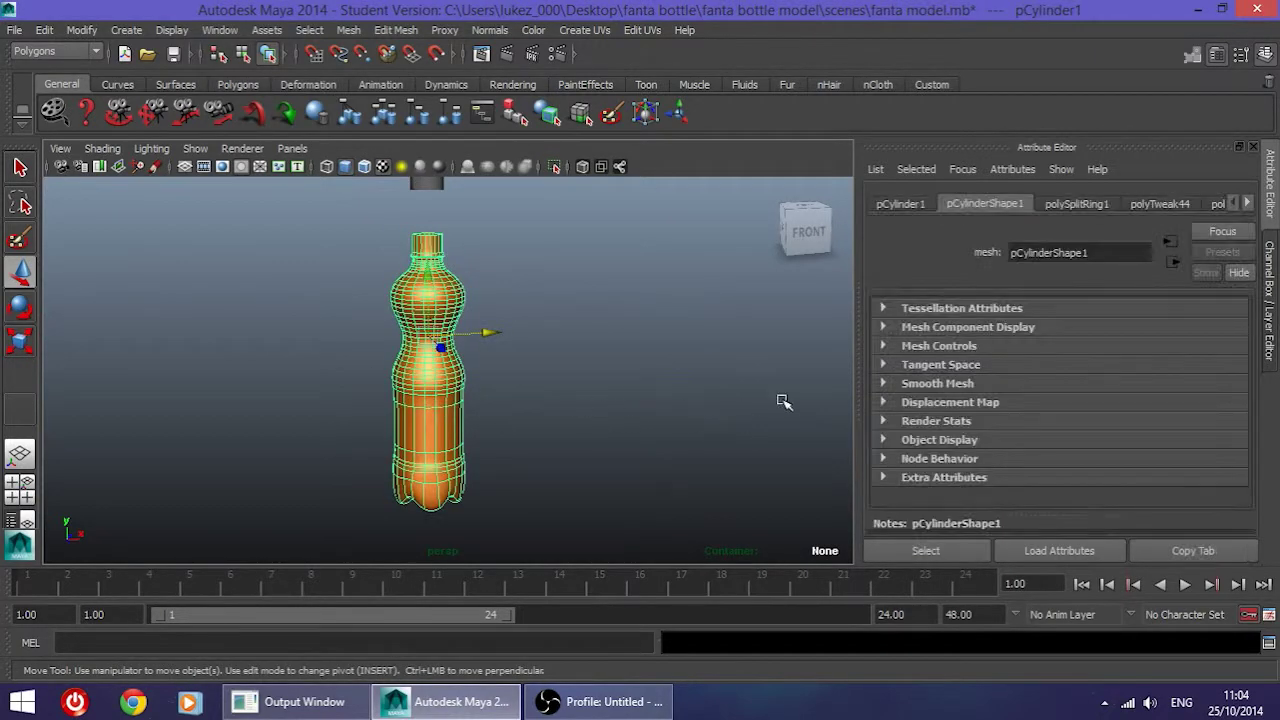
{"action": "right_click_drag", "start_coordinate": [437, 366], "coordinate": [461, 636]}
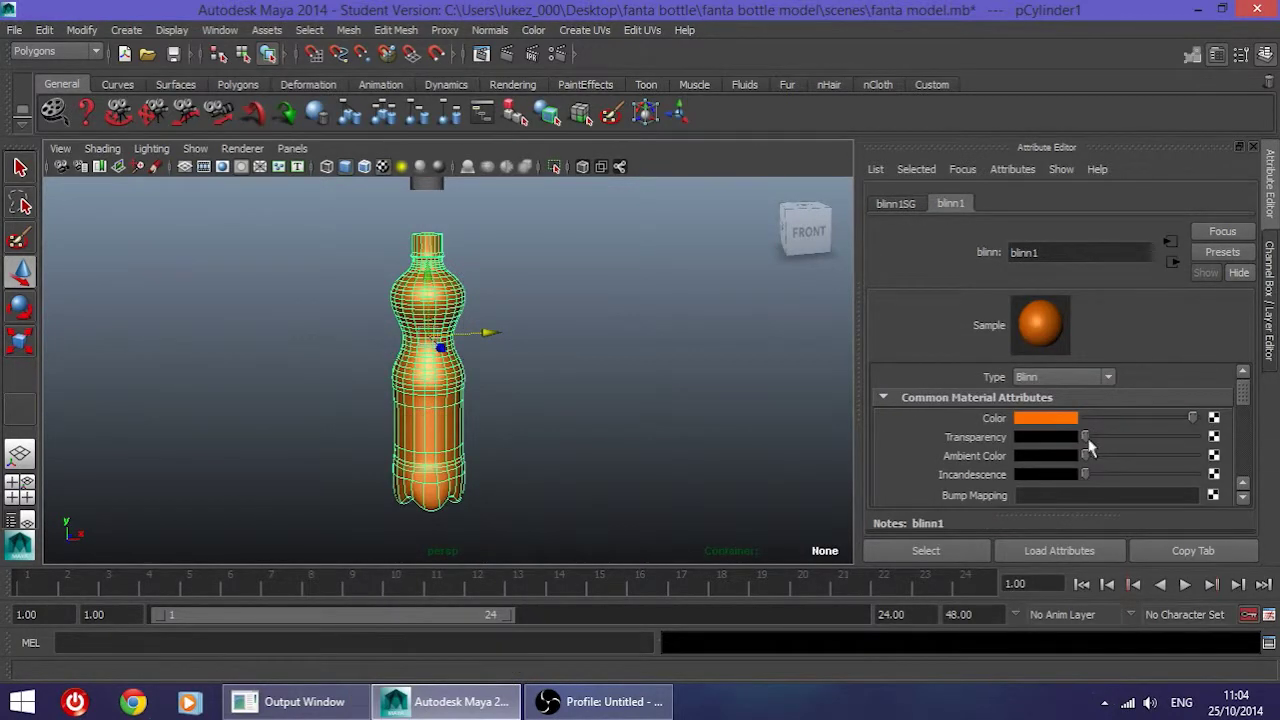
{"action": "left_click_drag", "start_coordinate": [1086, 446], "coordinate": [1143, 446]}
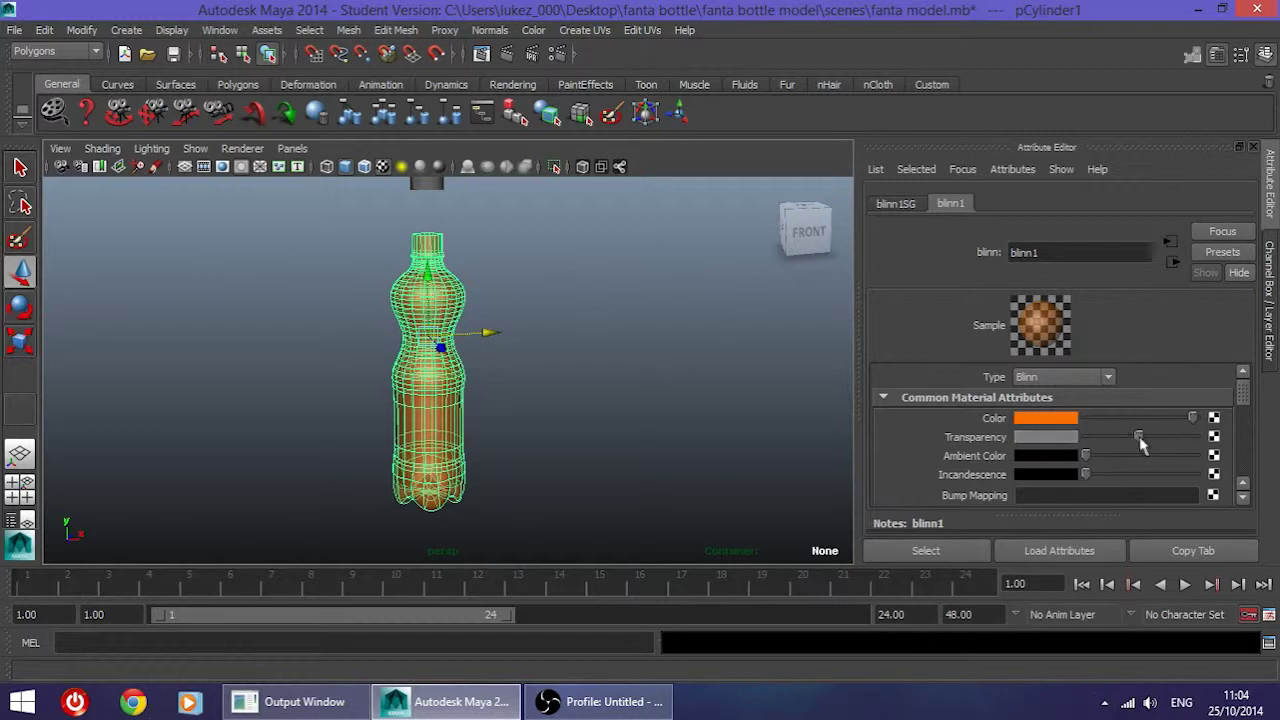
{"action": "left_click", "coordinate": [654, 423]}
Step: Raise the bottle body material's transparency further, to about two thirds
{"action": "scroll", "coordinate": [445, 408], "scroll_direction": "up", "scroll_amount": 3}
{"action": "scroll", "coordinate": [452, 410], "scroll_direction": "down", "scroll_amount": 3}
{"action": "left_click", "coordinate": [450, 408]}
{"action": "right_click_drag", "start_coordinate": [421, 380], "coordinate": [466, 634]}
{"action": "left_click_drag", "start_coordinate": [1138, 441], "coordinate": [1183, 423]}
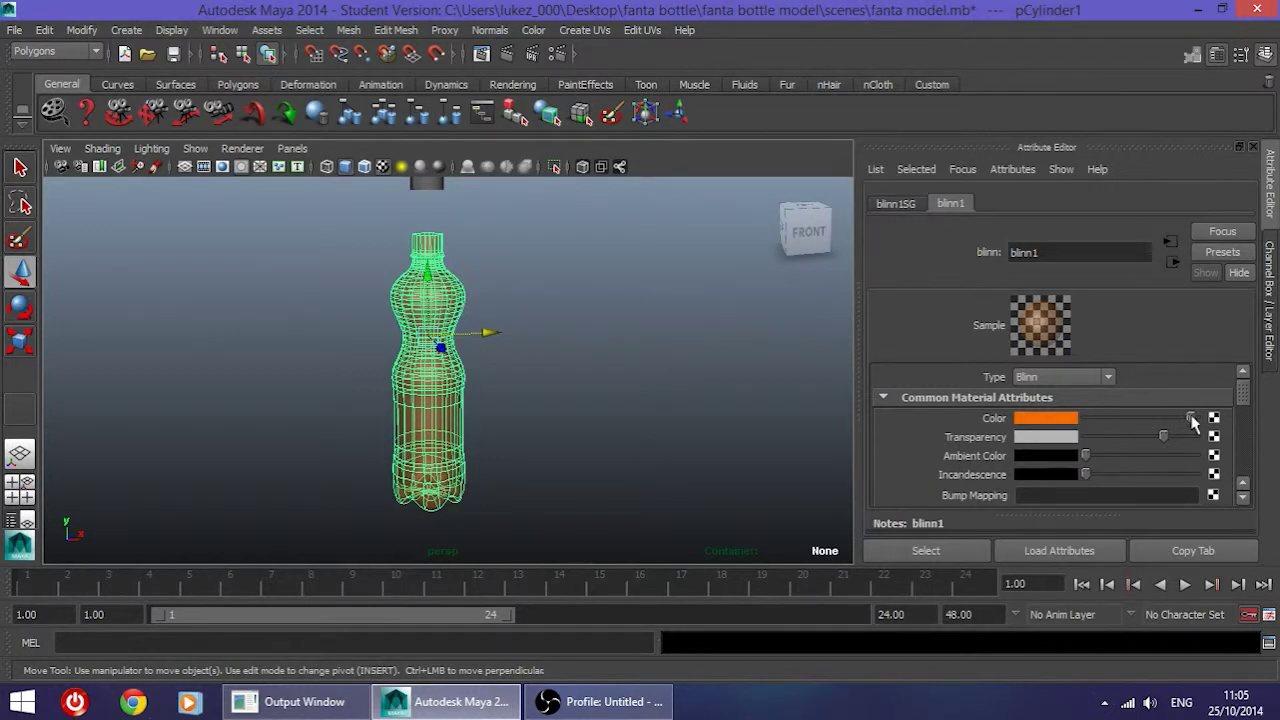
Step: Lower the bottle body material's transparency to about half and give it a lighter orange colour
{"action": "left_click", "coordinate": [480, 370]}
{"action": "left_click_drag", "start_coordinate": [469, 374], "coordinate": [391, 403], "text": "alt"}
{"action": "left_click", "coordinate": [435, 393]}
{"action": "right_click_drag", "start_coordinate": [435, 393], "coordinate": [428, 634]}
{"action": "left_click_drag", "start_coordinate": [1169, 438], "coordinate": [1143, 440]}
{"action": "left_click", "coordinate": [557, 394]}
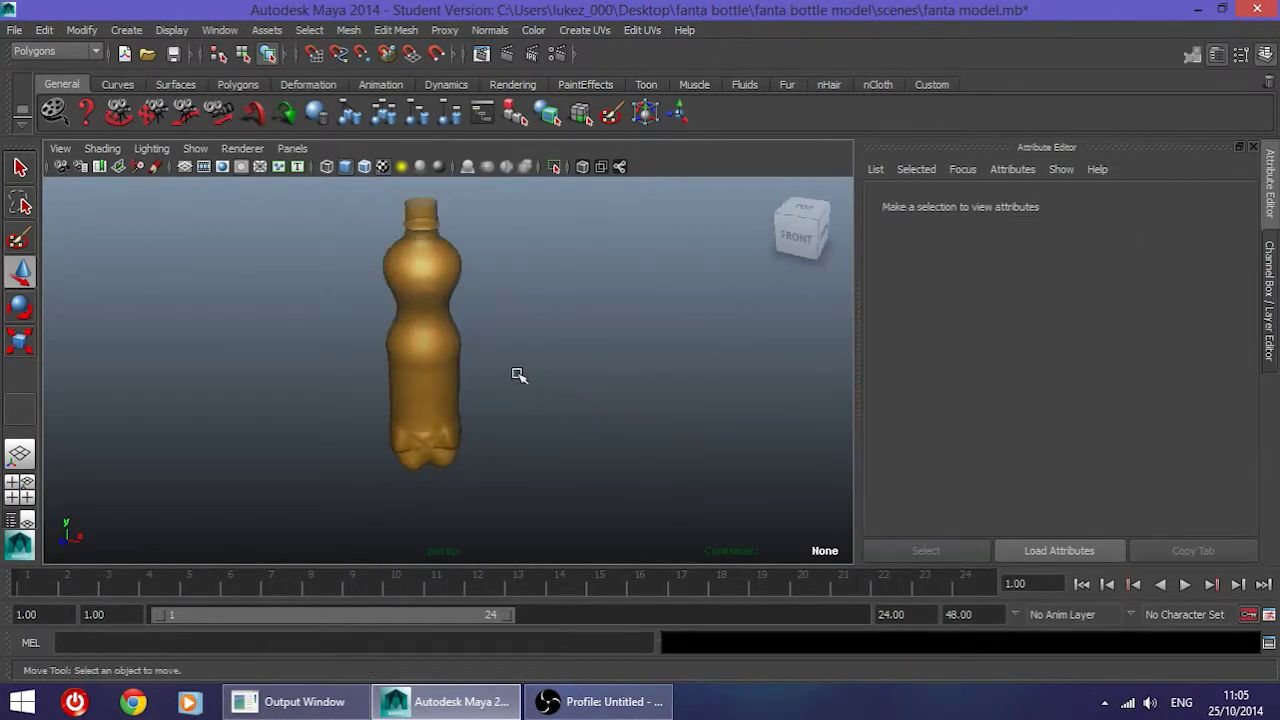
{"action": "scroll", "coordinate": [480, 351], "scroll_direction": "up", "scroll_amount": 5}
{"action": "left_click_drag", "start_coordinate": [483, 351], "coordinate": [460, 210], "text": "alt"}
{"action": "left_click_drag", "start_coordinate": [452, 317], "coordinate": [463, 286], "text": "alt"}
{"action": "left_click", "coordinate": [451, 277]}
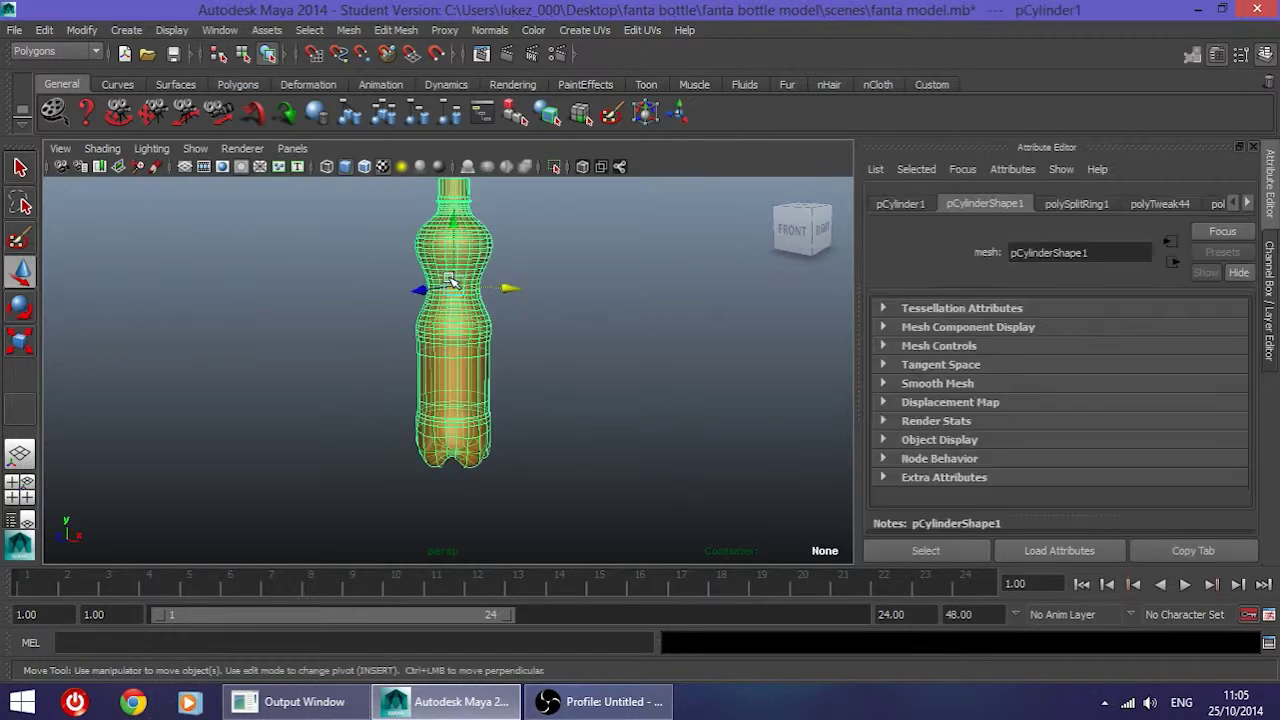
{"action": "left_click", "coordinate": [528, 357]}
Step: Assign a new Lambert material to the bottle cap and open its colour for editing
{"action": "middle_click_drag", "start_coordinate": [511, 306], "coordinate": [514, 510], "text": "alt"}
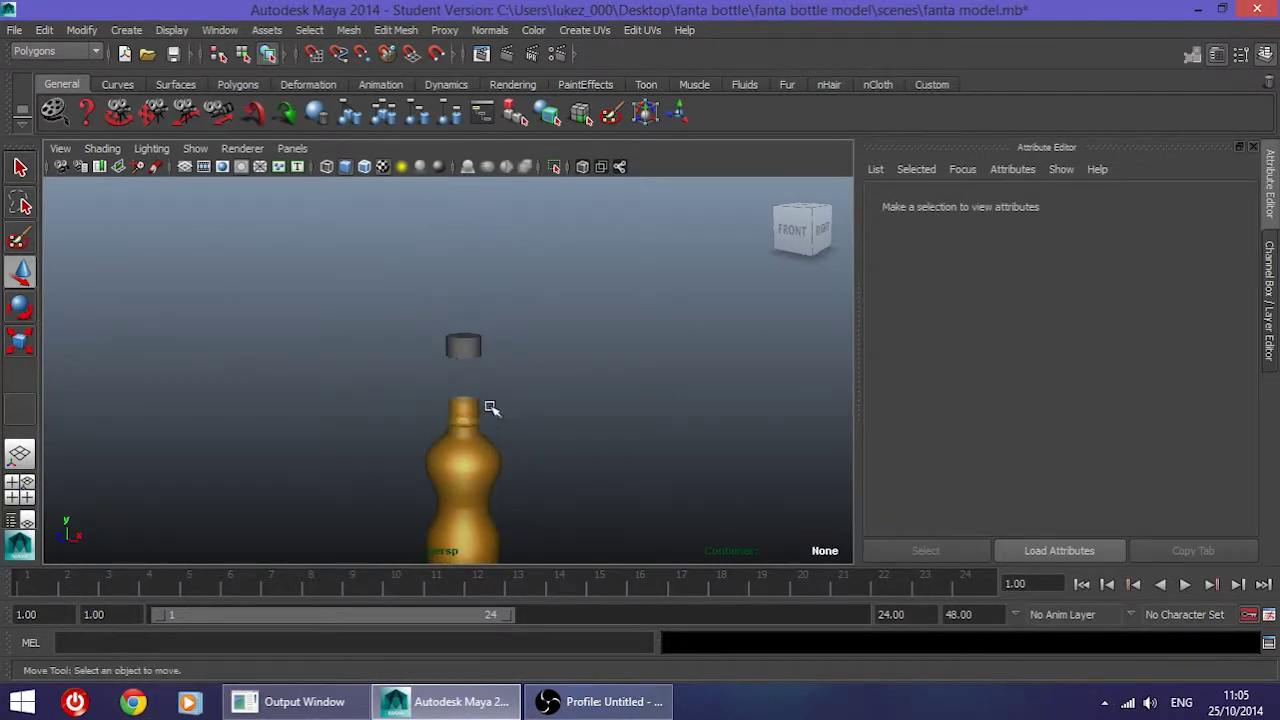
{"action": "scroll", "coordinate": [490, 420], "scroll_direction": "up", "scroll_amount": 5}
{"action": "left_click", "coordinate": [494, 308]}
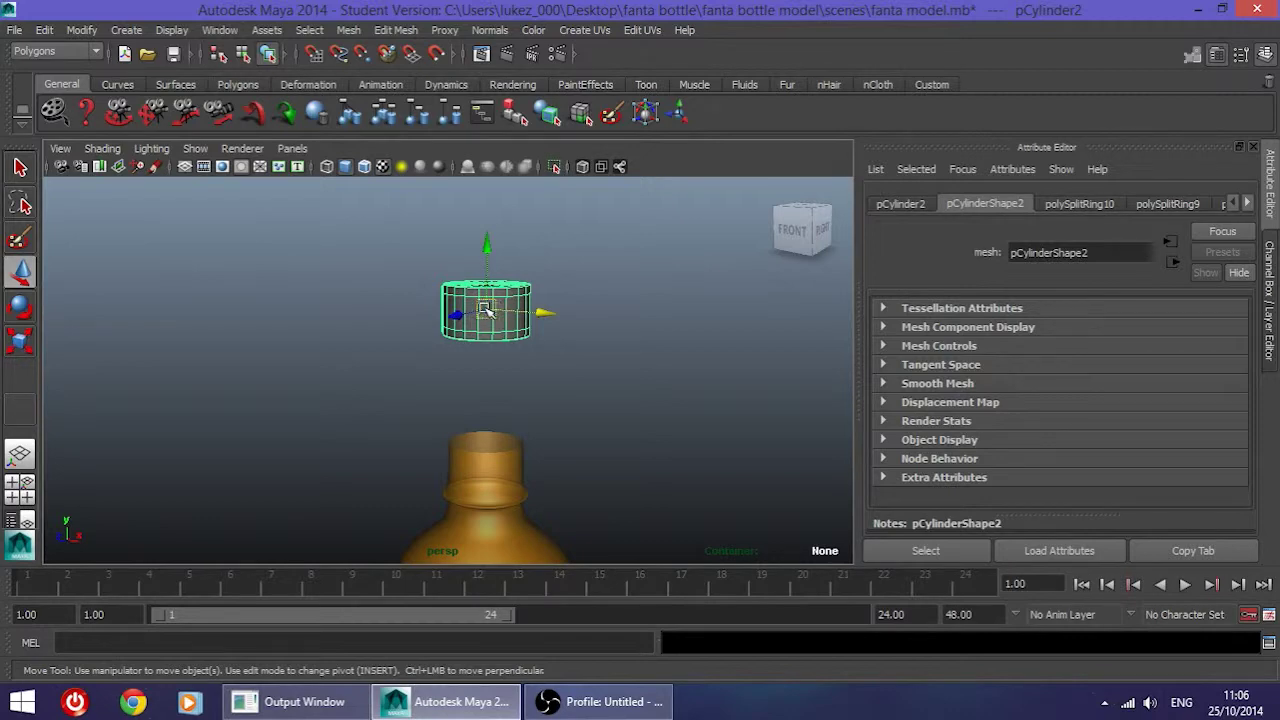
{"action": "right_click", "coordinate": [487, 311]}
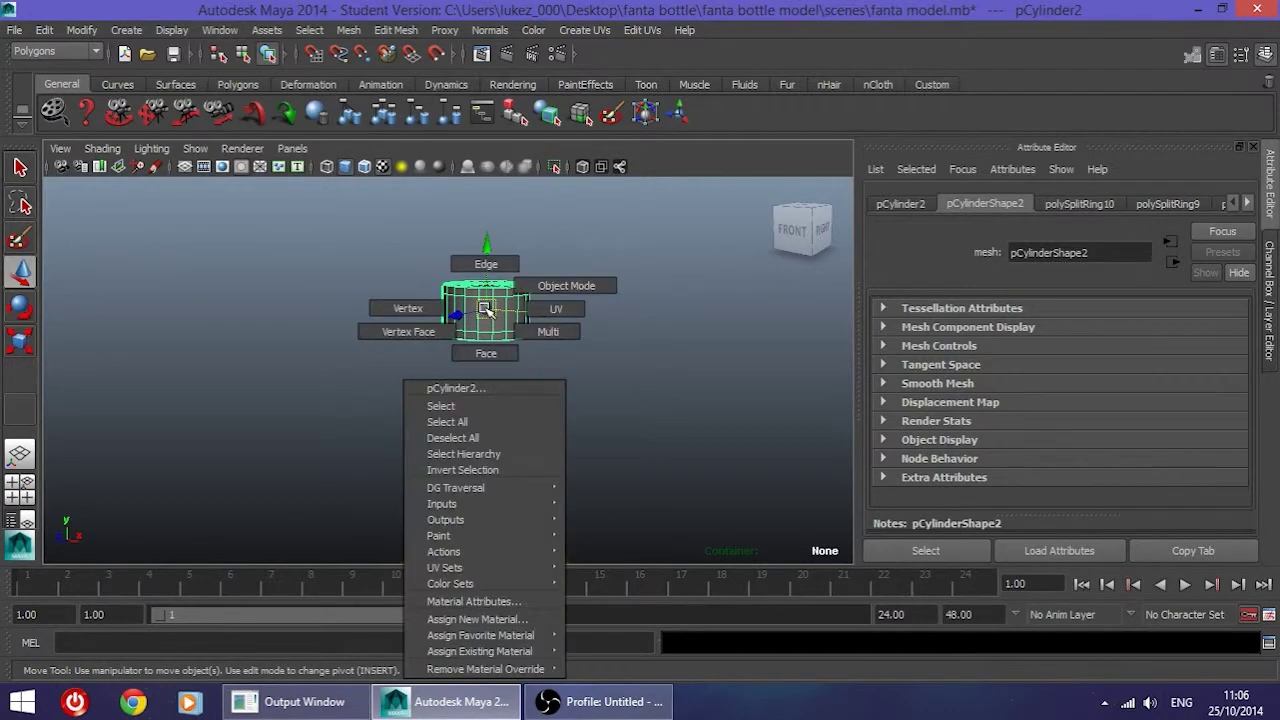
{"action": "left_click", "coordinate": [478, 620]}
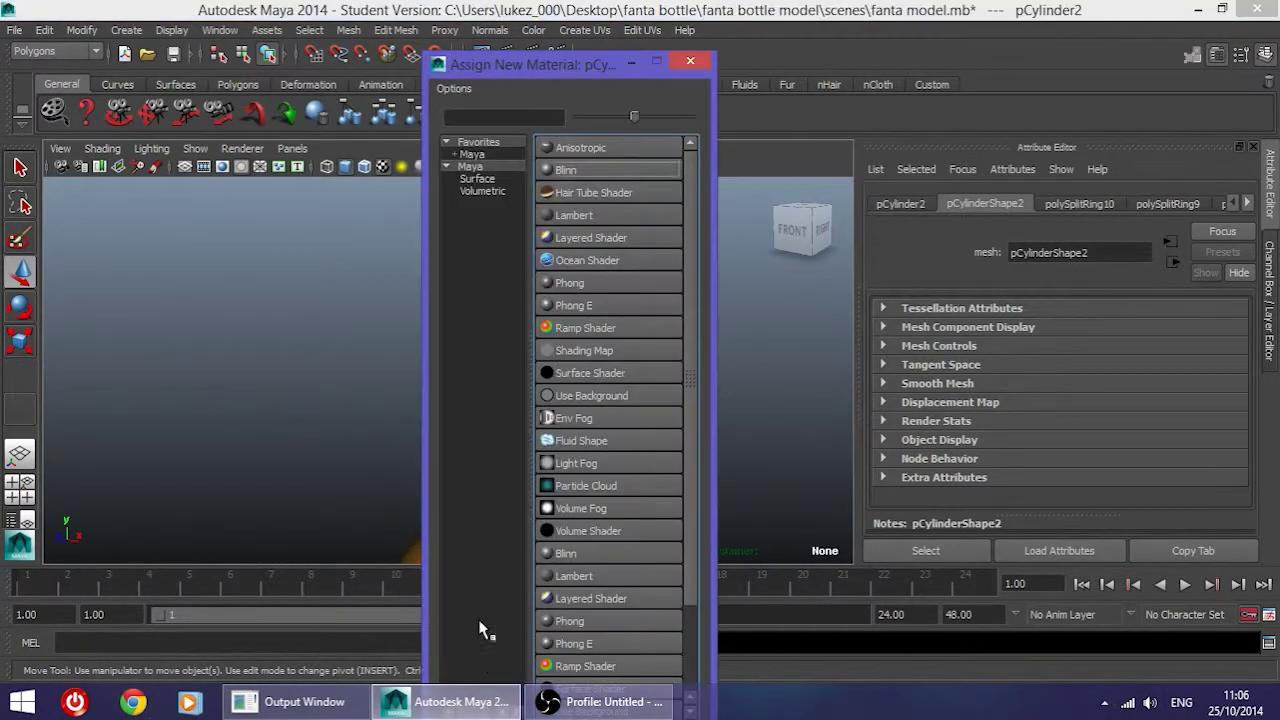
{"action": "left_click", "coordinate": [575, 216]}
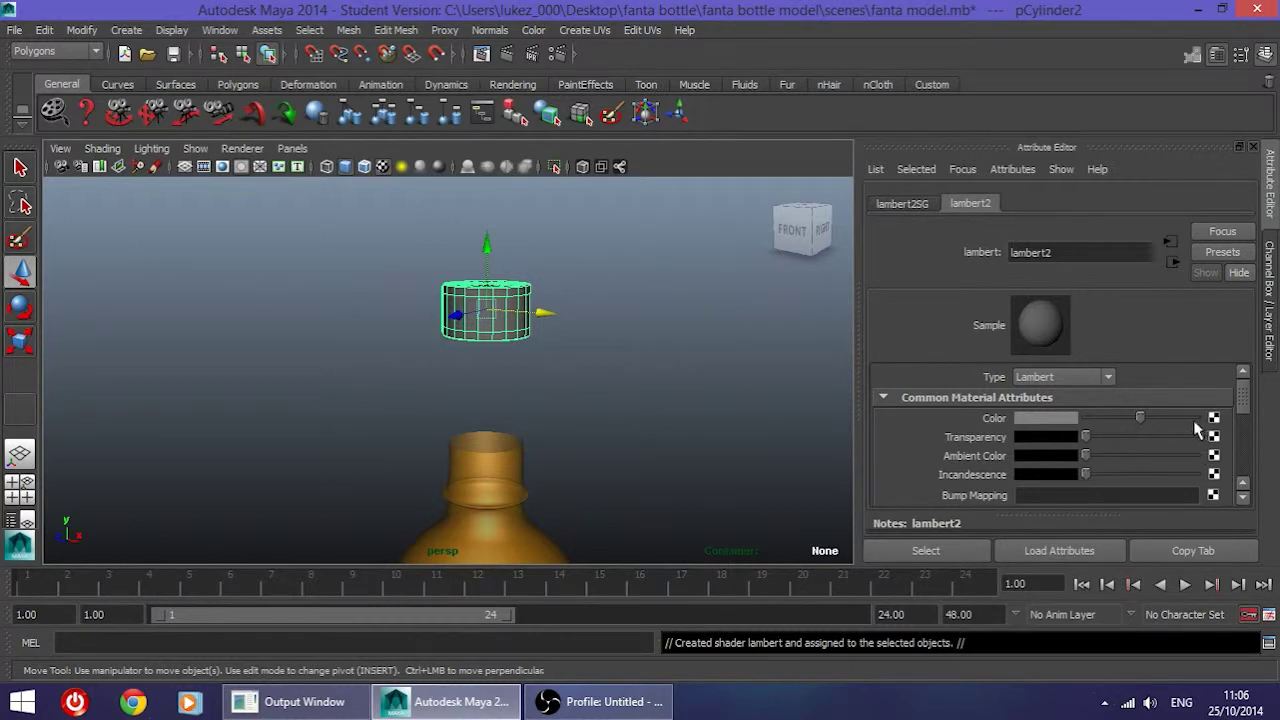
{"action": "left_click", "coordinate": [1047, 420]}
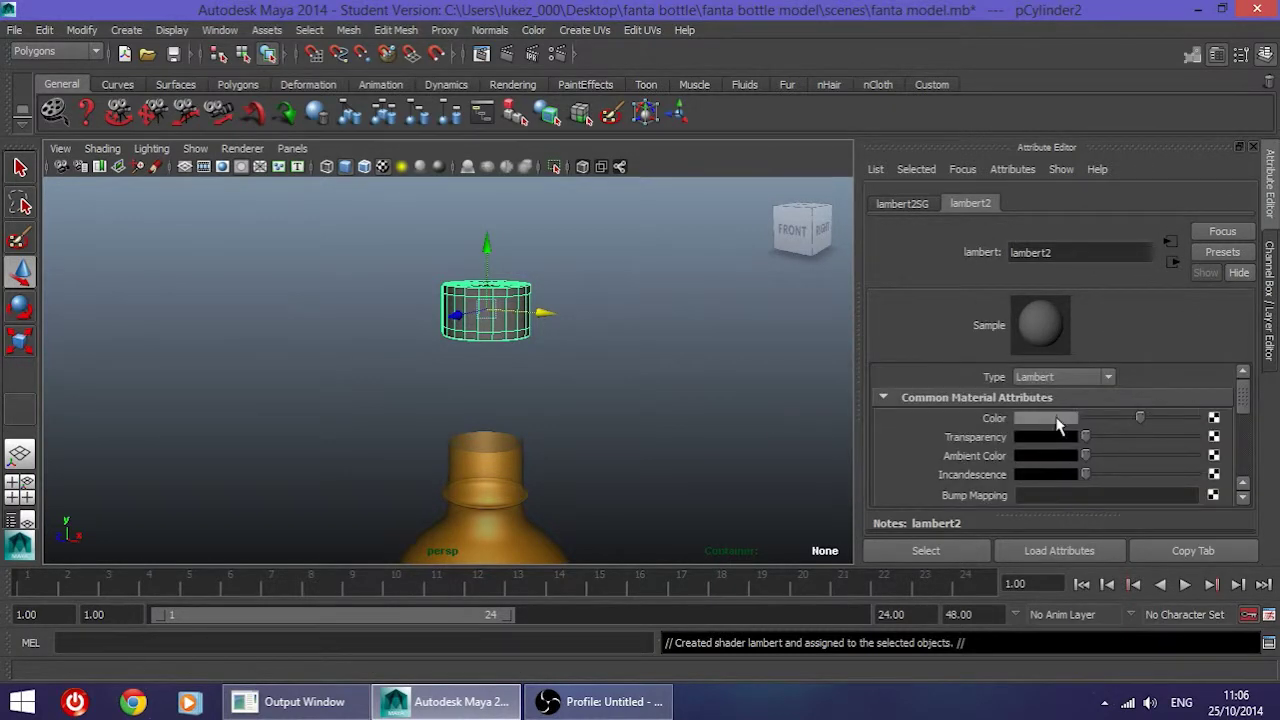
{"action": "left_click", "coordinate": [1066, 420]}
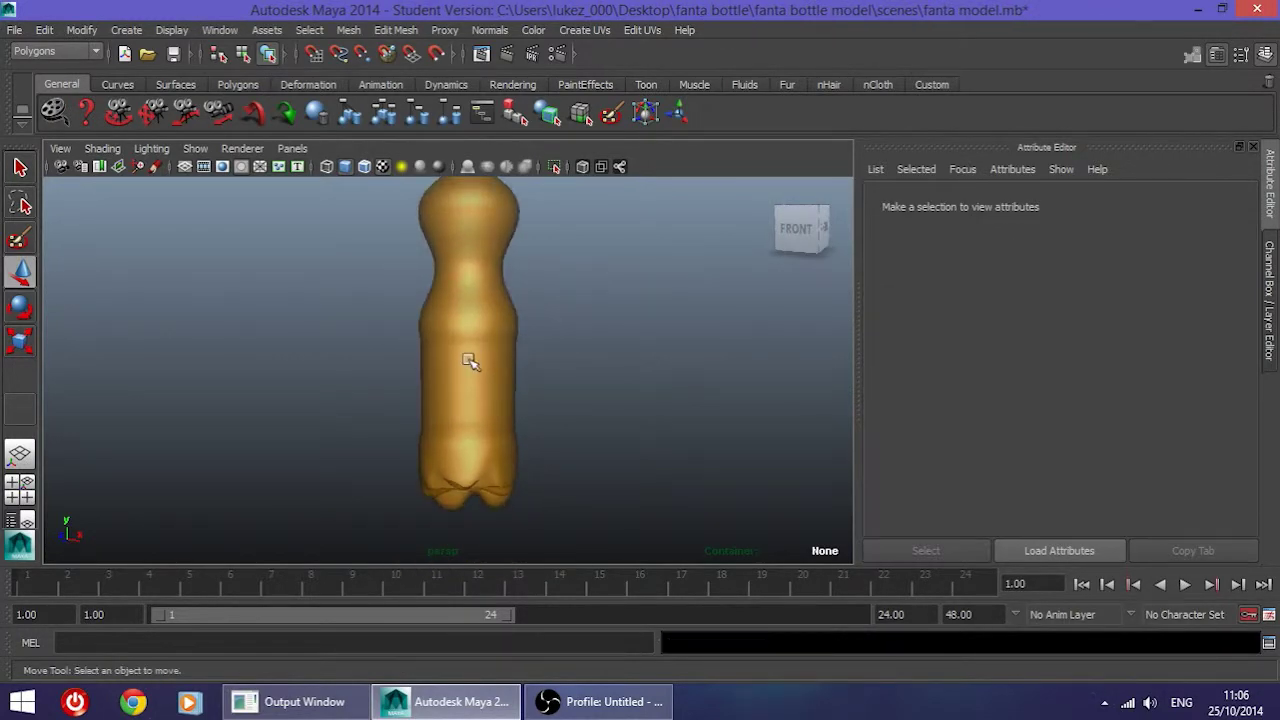
Step: Switch the bottle body to face selection mode, ready for picking the label area
{"action": "left_click", "coordinate": [466, 357]}
{"action": "left_click_drag", "start_coordinate": [516, 418], "coordinate": [571, 364], "text": "alt"}
{"action": "scroll", "coordinate": [509, 421], "scroll_direction": "up", "scroll_amount": 3}
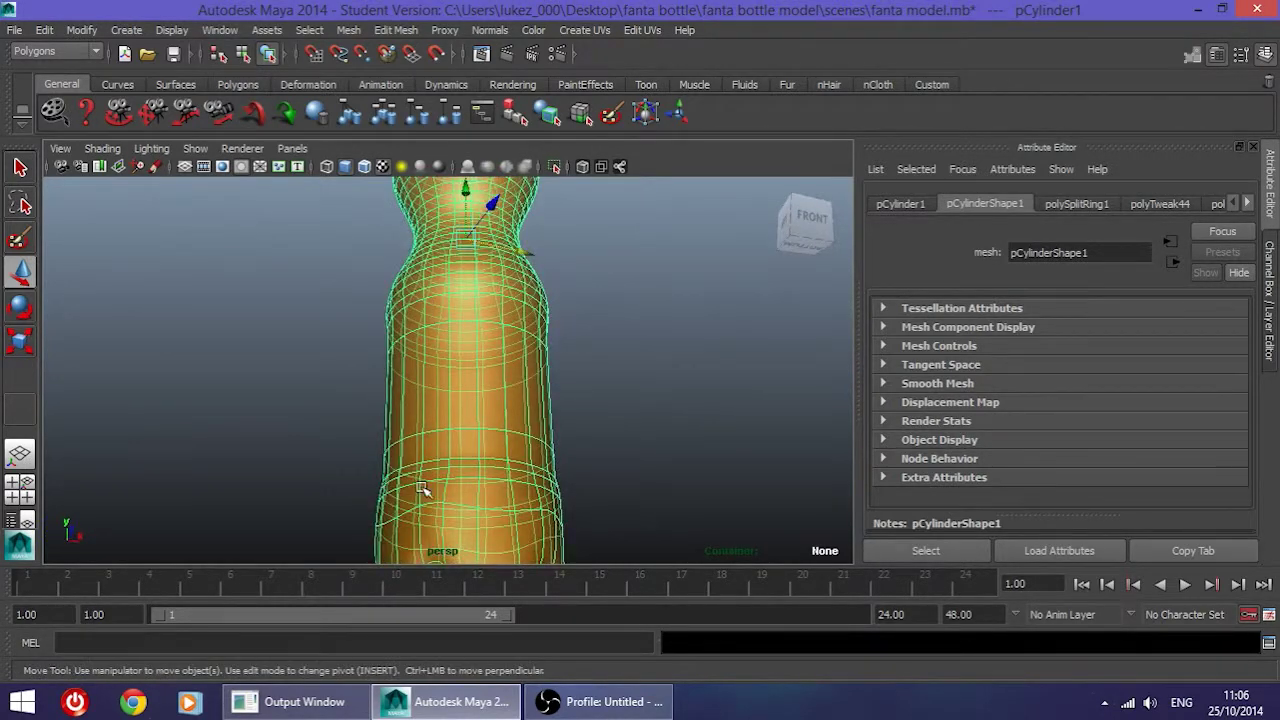
{"action": "left_click_drag", "start_coordinate": [474, 491], "coordinate": [440, 525], "text": "alt"}
{"action": "right_click_drag", "start_coordinate": [460, 343], "coordinate": [465, 410]}
{"action": "left_click_drag", "start_coordinate": [452, 469], "coordinate": [400, 527], "text": "alt"}
{"action": "key", "text": "w"}
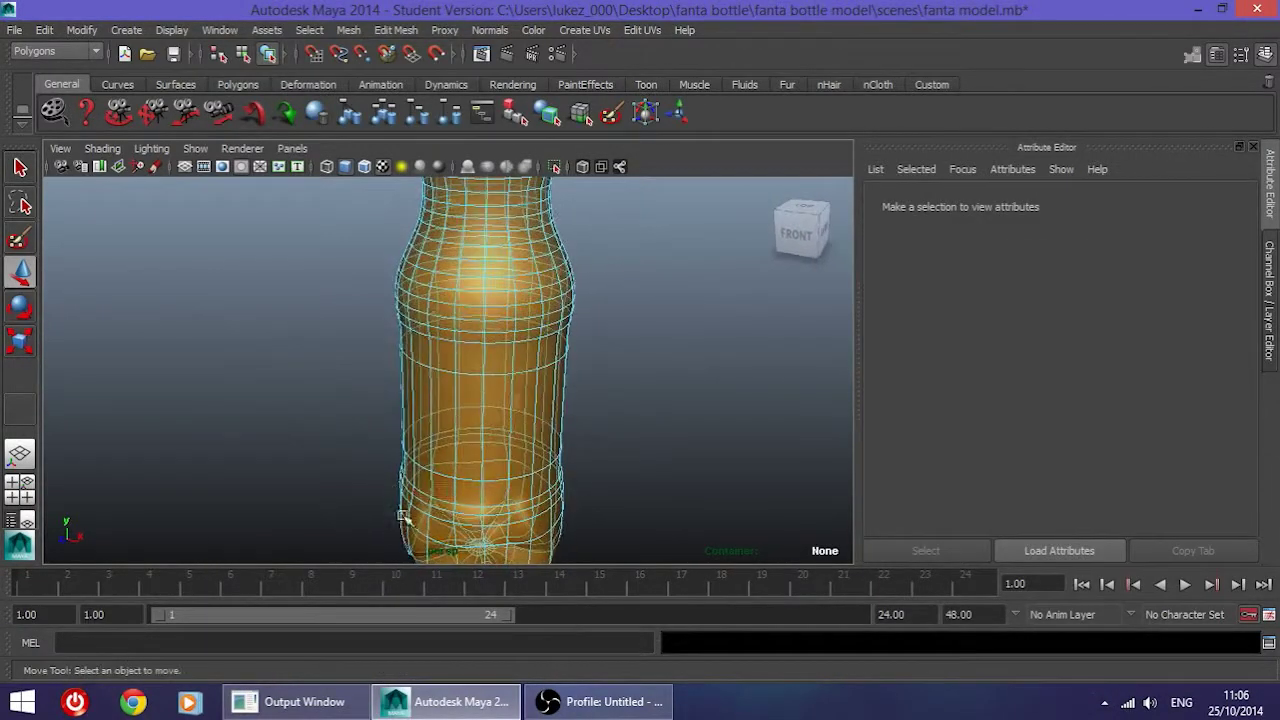
Step: Select the faces all around the straight label section of the lower bottle body
{"action": "left_click", "coordinate": [456, 445]}
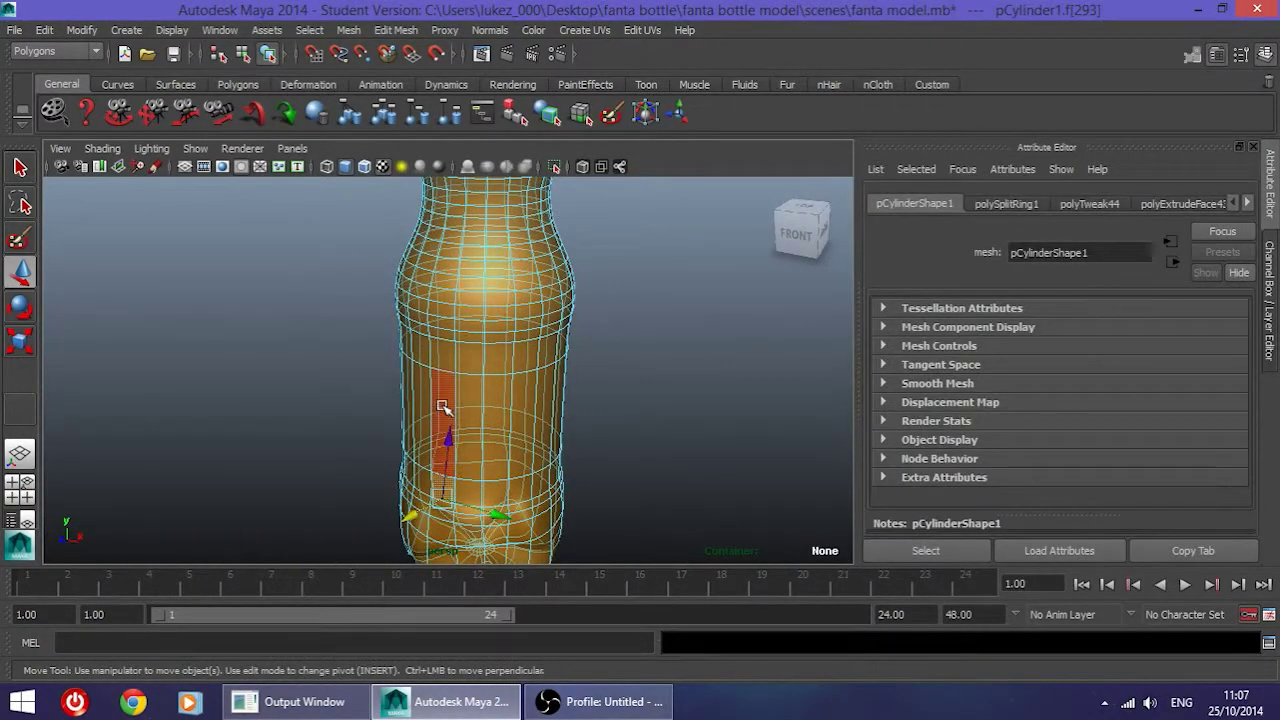
{"action": "left_click", "coordinate": [445, 402]}
{"action": "left_click", "coordinate": [480, 362], "text": "shift"}
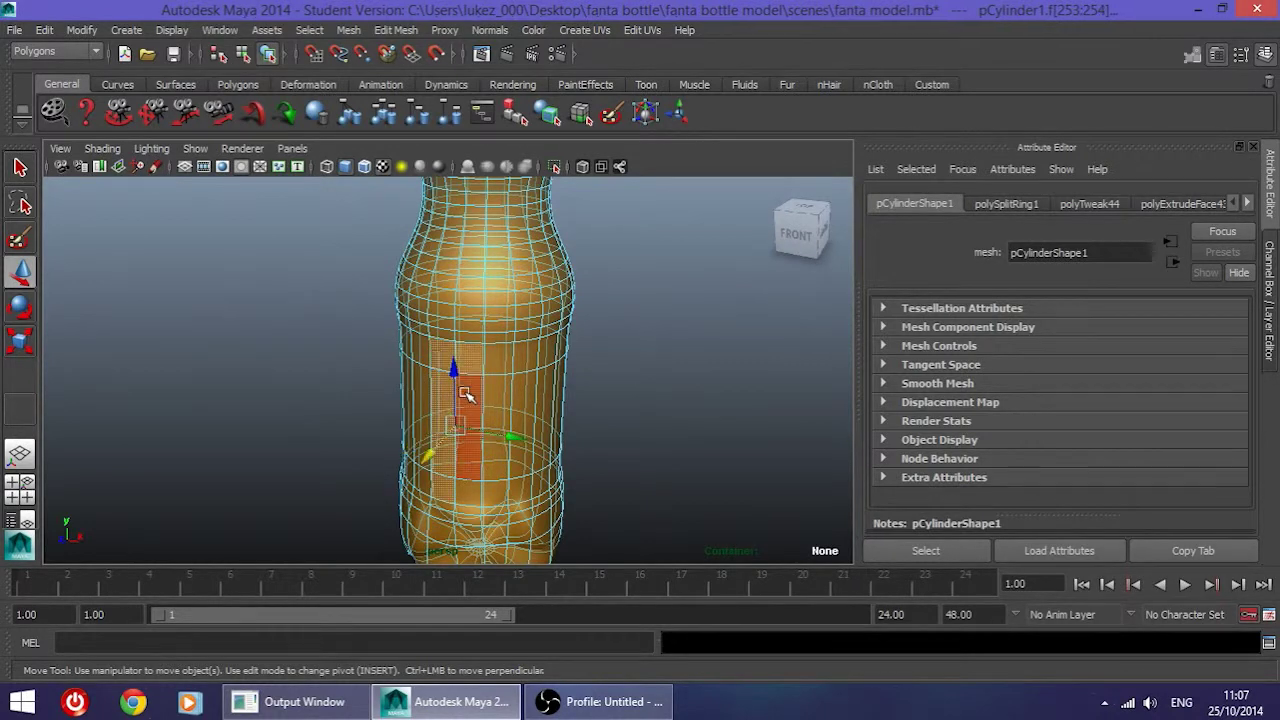
{"action": "left_click", "coordinate": [463, 400], "text": "shift"}
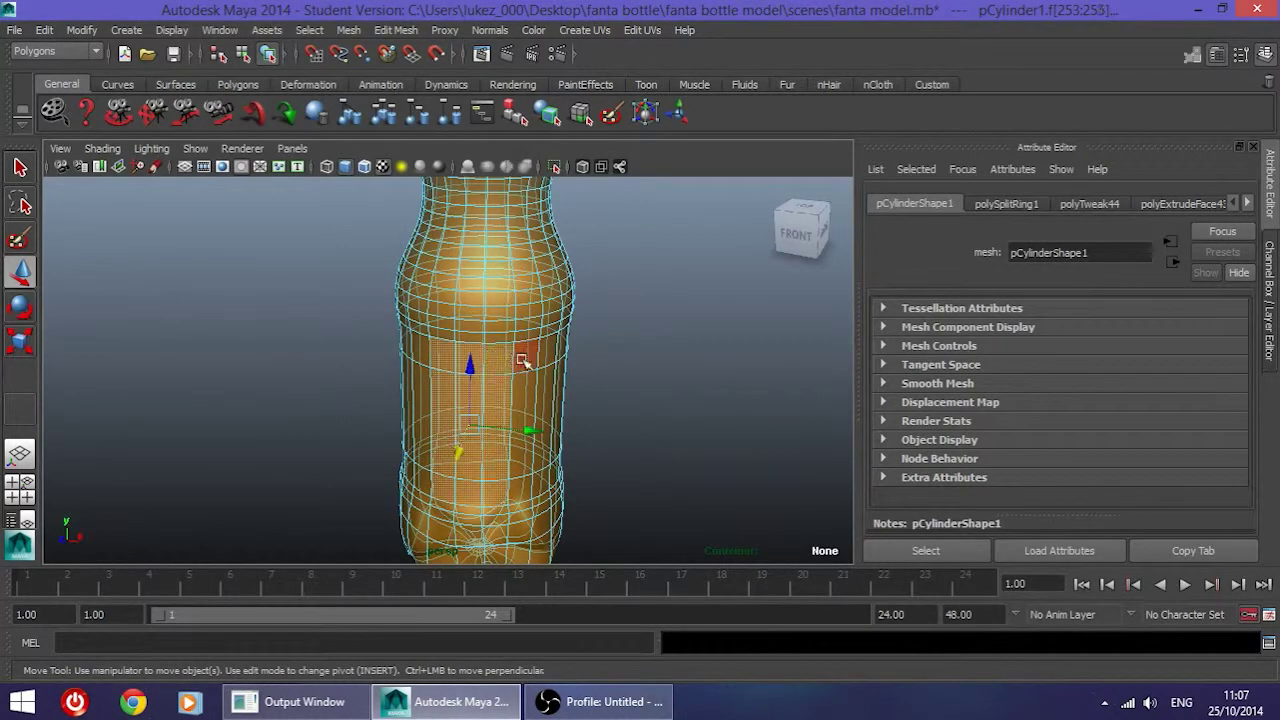
{"action": "left_click", "coordinate": [556, 412], "text": "shift"}
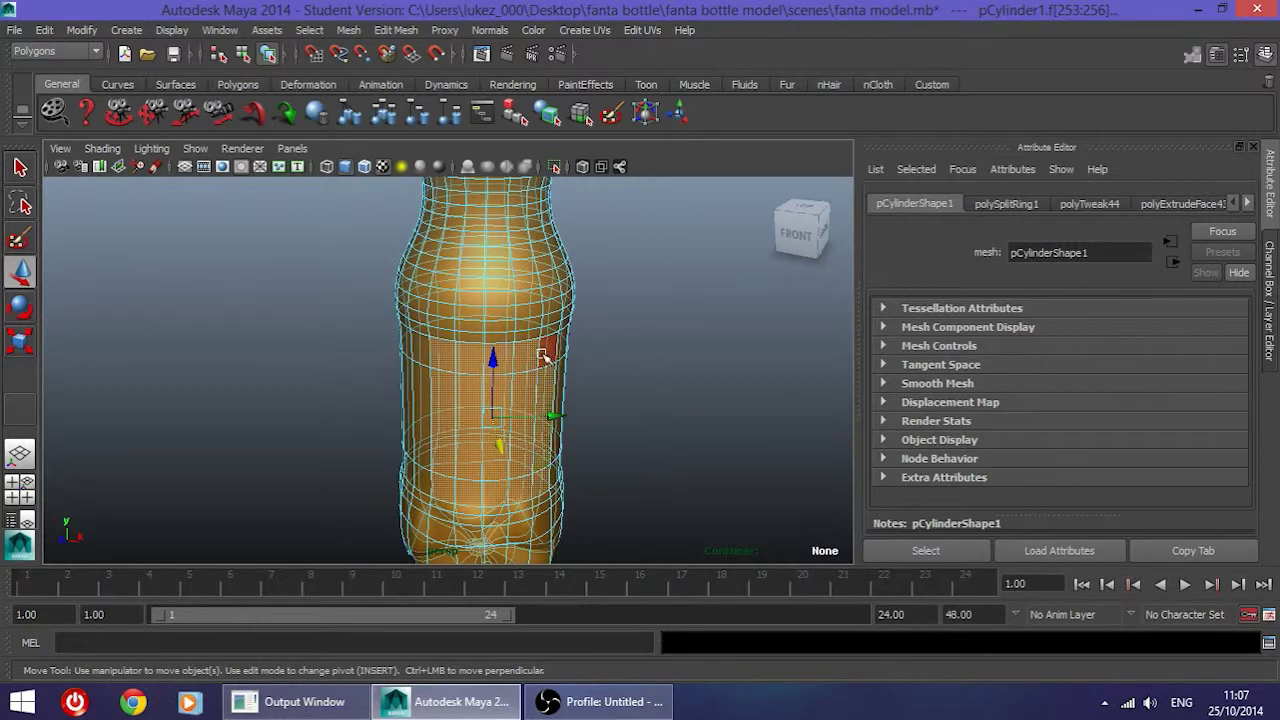
{"action": "left_click_drag", "start_coordinate": [556, 412], "coordinate": [433, 476], "text": "alt"}
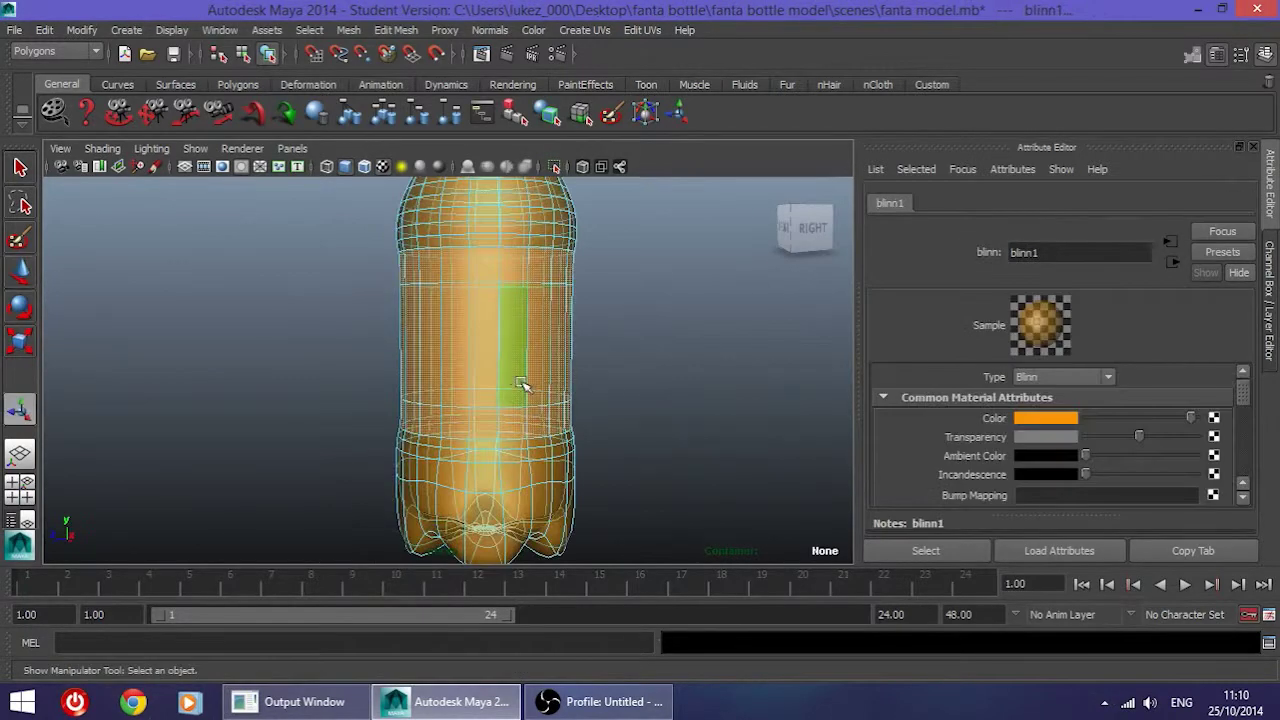
Step: Assign a new Blinn material to the selected label faces
{"action": "left_click_drag", "start_coordinate": [523, 386], "coordinate": [490, 333], "text": "alt"}
{"action": "right_click_drag", "start_coordinate": [478, 320], "coordinate": [486, 634]}
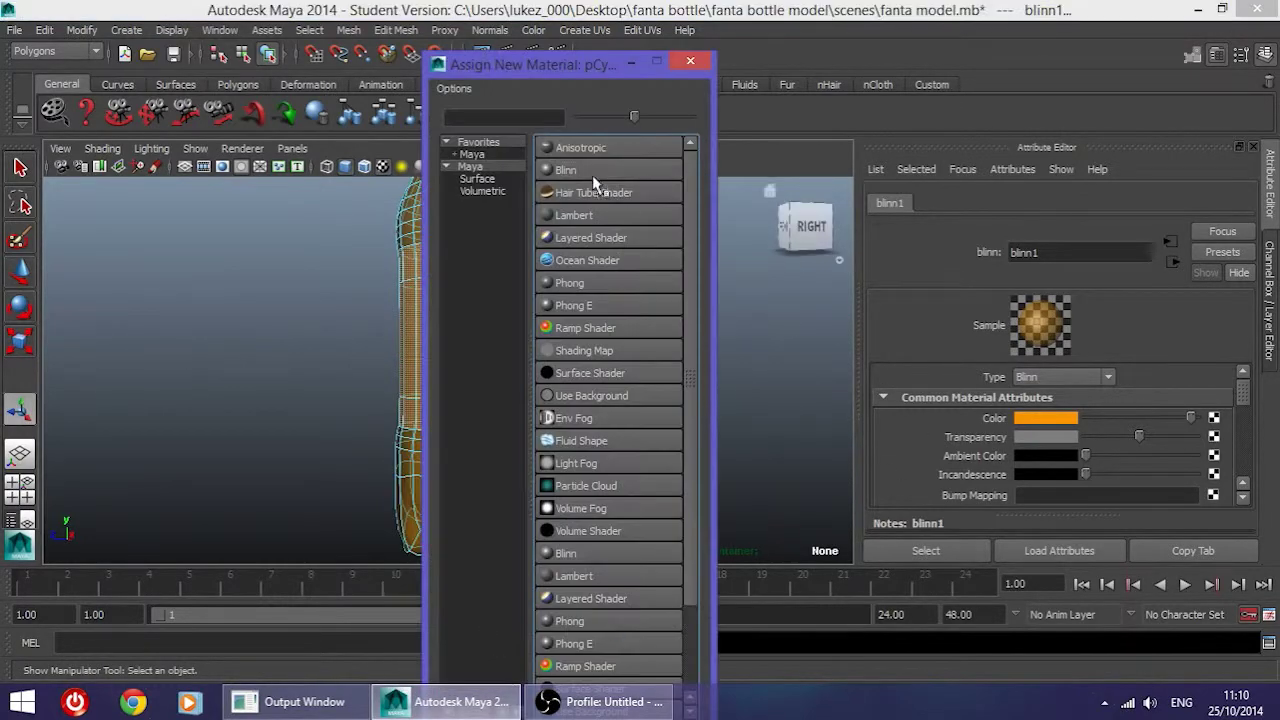
{"action": "left_click", "coordinate": [577, 170]}
{"action": "left_click_drag", "start_coordinate": [486, 337], "coordinate": [443, 437], "text": "alt"}
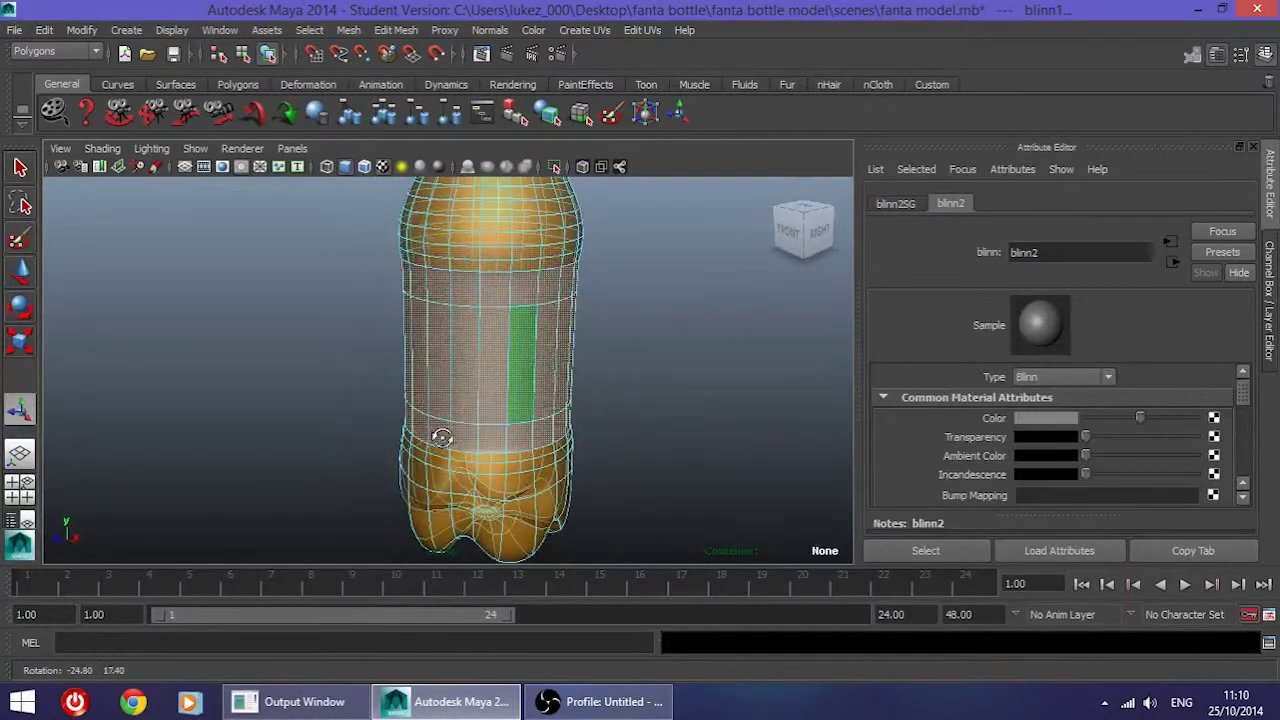
{"action": "left_click_drag", "start_coordinate": [491, 346], "coordinate": [486, 360], "text": "alt"}
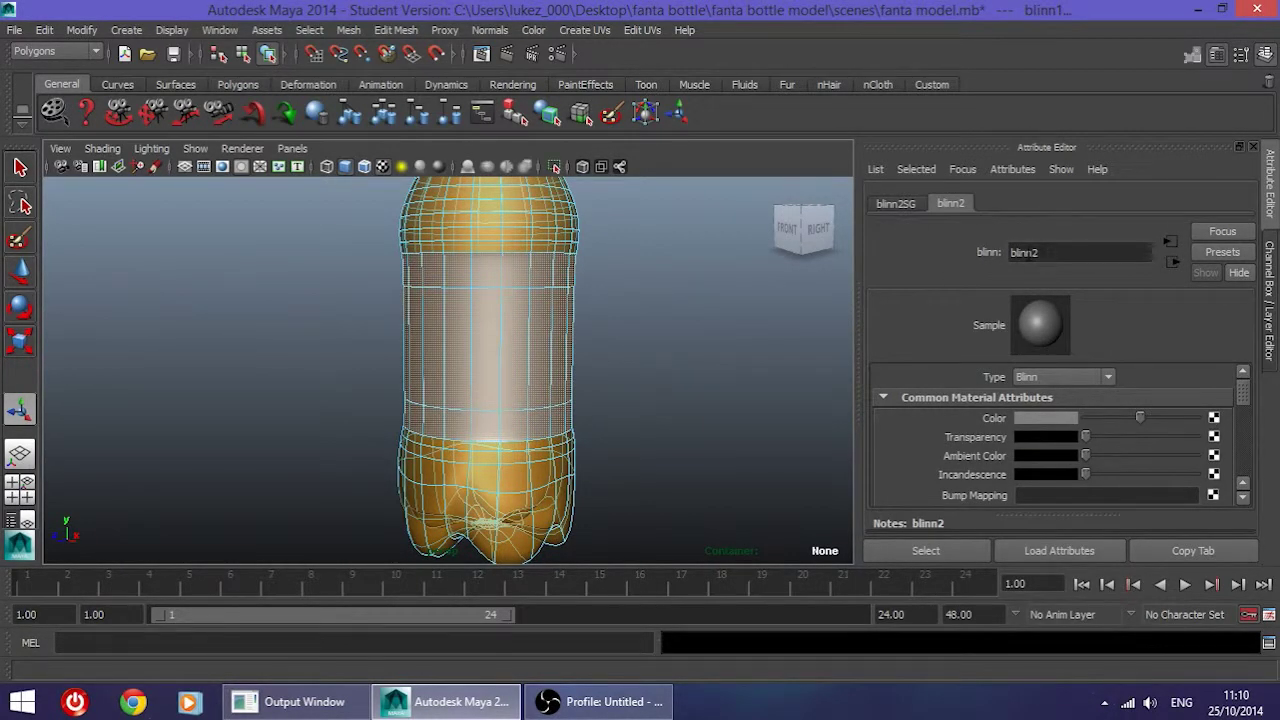
Step: Map a Checker texture to the label material's colour and check its pattern around the bottle
{"action": "left_click", "coordinate": [1214, 419]}
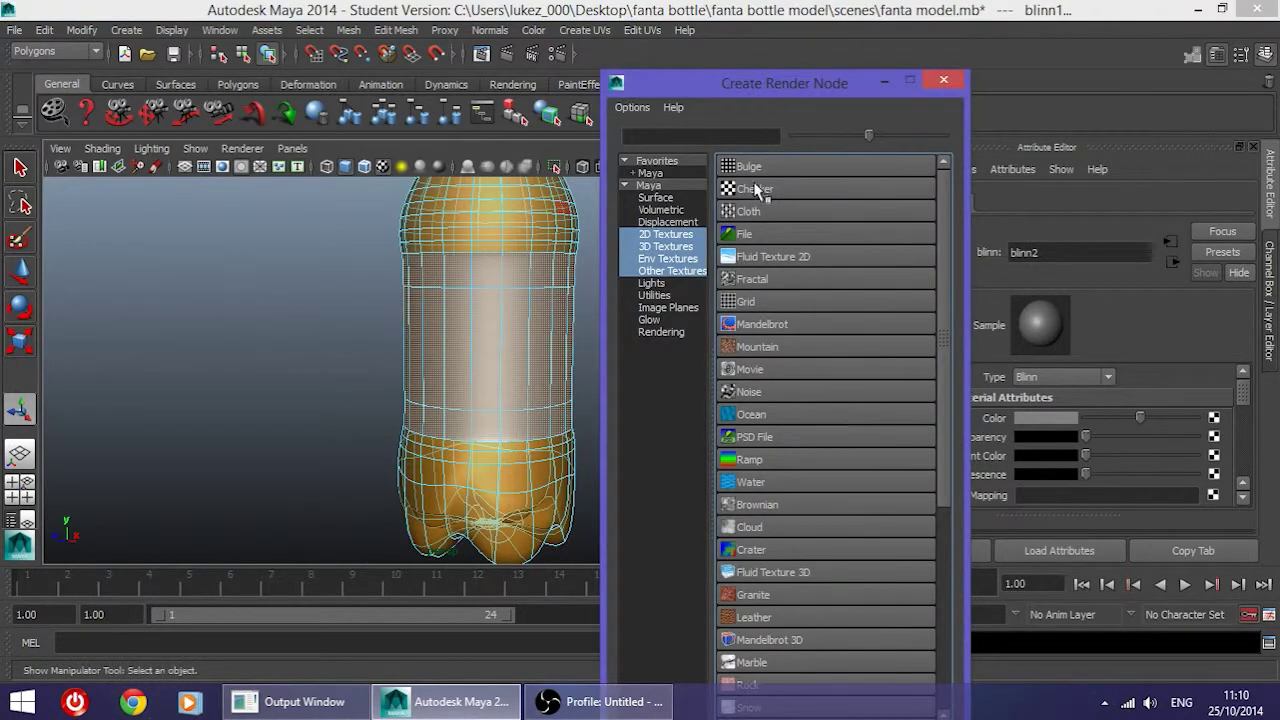
{"action": "left_click", "coordinate": [757, 190]}
{"action": "left_click_drag", "start_coordinate": [486, 329], "coordinate": [665, 332], "text": "alt"}
{"action": "left_click_drag", "start_coordinate": [337, 346], "coordinate": [606, 345], "text": "alt"}
{"action": "left_click_drag", "start_coordinate": [372, 359], "coordinate": [474, 362], "text": "alt"}
{"action": "left_click_drag", "start_coordinate": [484, 306], "coordinate": [548, 310], "text": "alt"}
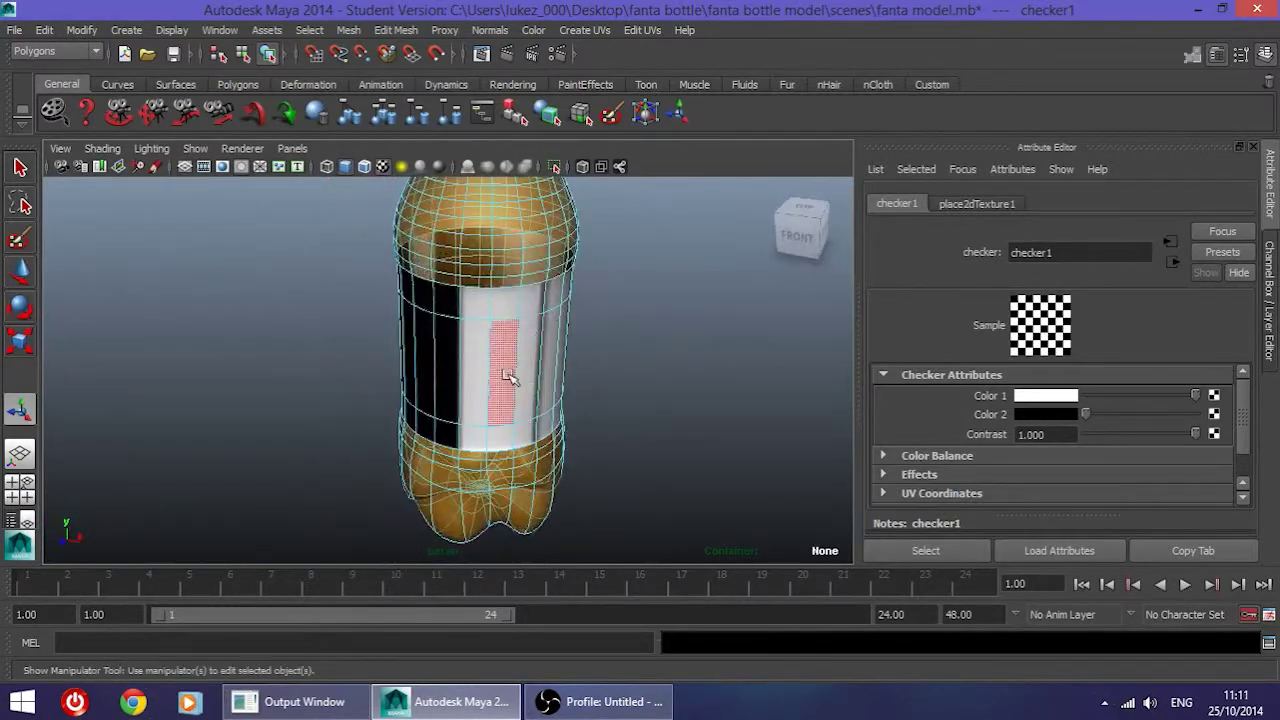
{"action": "left_click_drag", "start_coordinate": [489, 365], "coordinate": [292, 389], "text": "alt"}
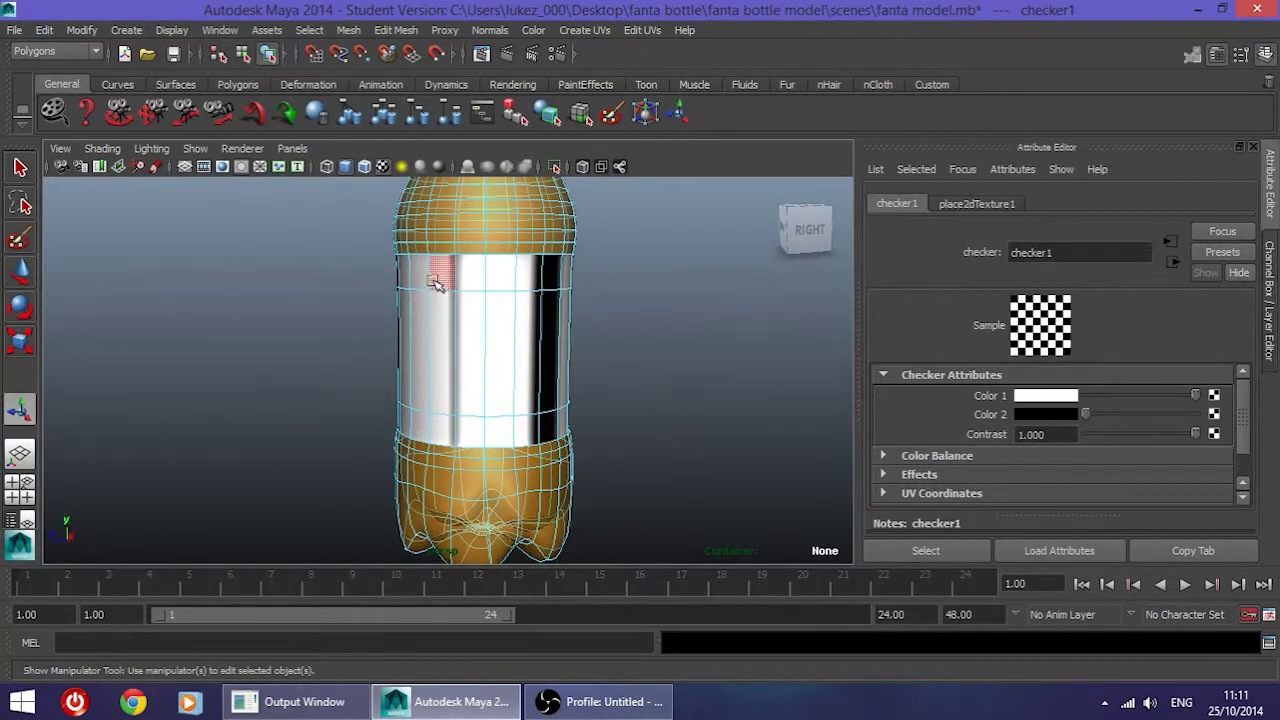
Step: Select the label section's faces again in the right side view
{"action": "key", "text": "space"}
{"action": "key", "text": "space"}
{"action": "scroll", "coordinate": [594, 474], "scroll_direction": "up", "scroll_amount": 2}
{"action": "middle_click_drag", "start_coordinate": [600, 460], "coordinate": [665, 220], "text": "alt"}
{"action": "left_click_drag", "start_coordinate": [710, 348], "coordinate": [729, 437]}
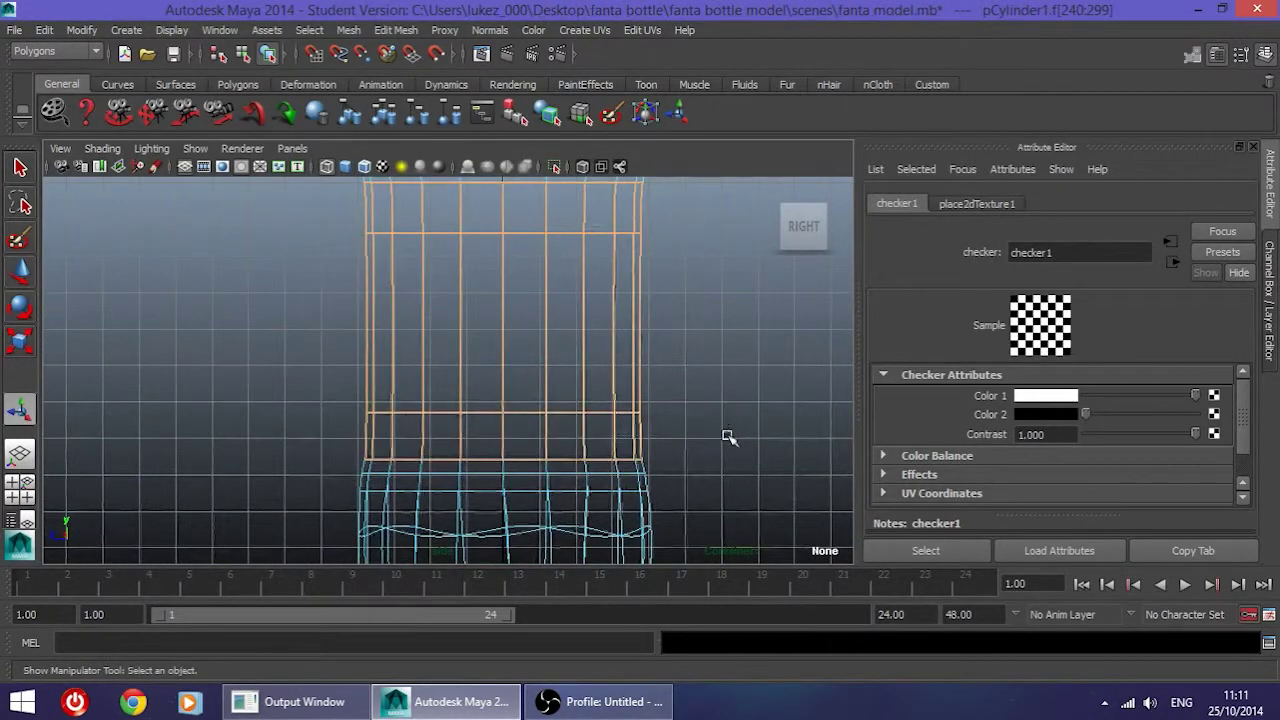
Step: Apply a Cylindrical Mapping to the selected label faces of the bottle
{"action": "key", "text": "space"}
{"action": "key", "text": "space"}
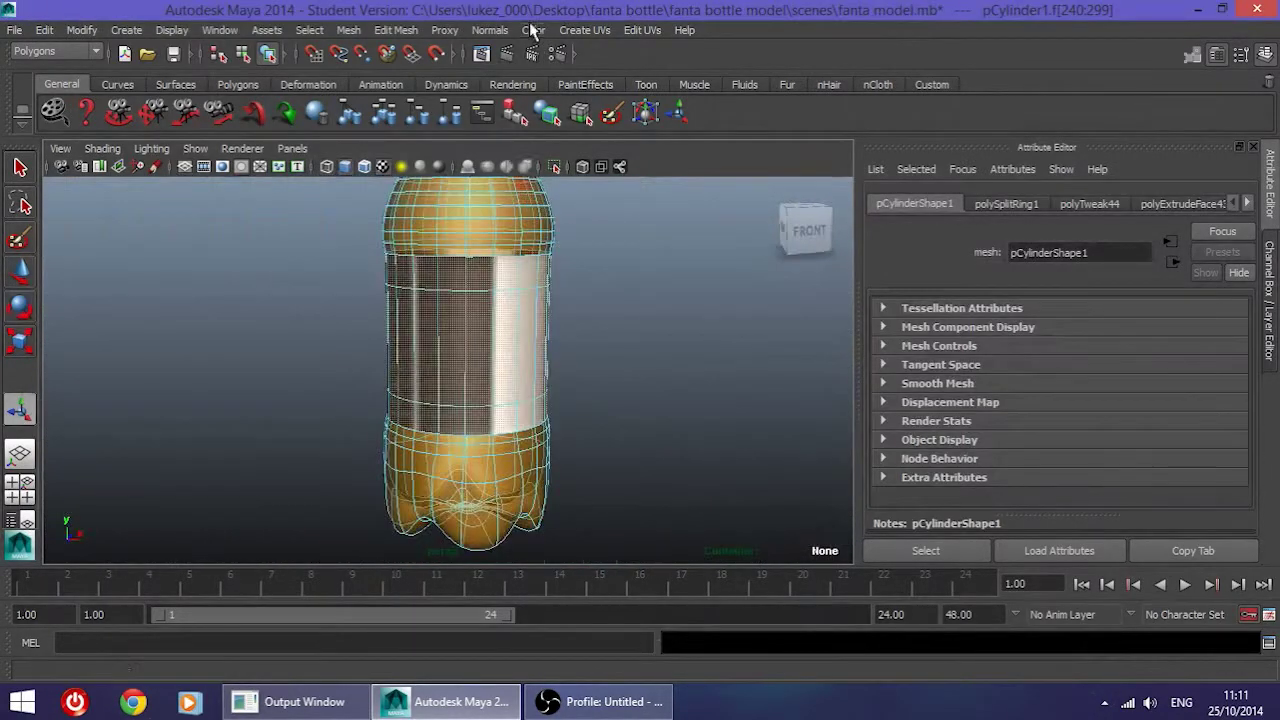
{"action": "left_click", "coordinate": [585, 30]}
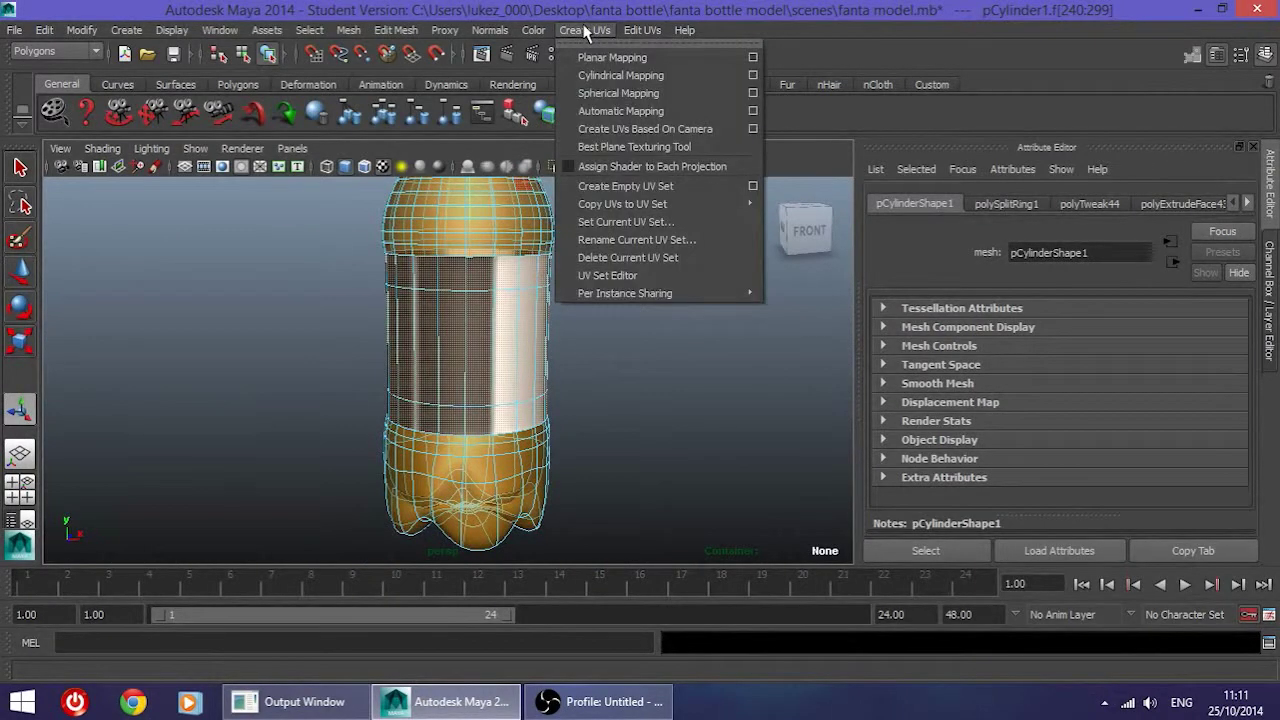
{"action": "left_click", "coordinate": [623, 75]}
{"action": "left_click_drag", "start_coordinate": [515, 330], "coordinate": [740, 368], "text": "alt"}
{"action": "left_click_drag", "start_coordinate": [492, 372], "coordinate": [440, 371], "text": "alt"}
{"action": "left_click_drag", "start_coordinate": [524, 370], "coordinate": [456, 355]}
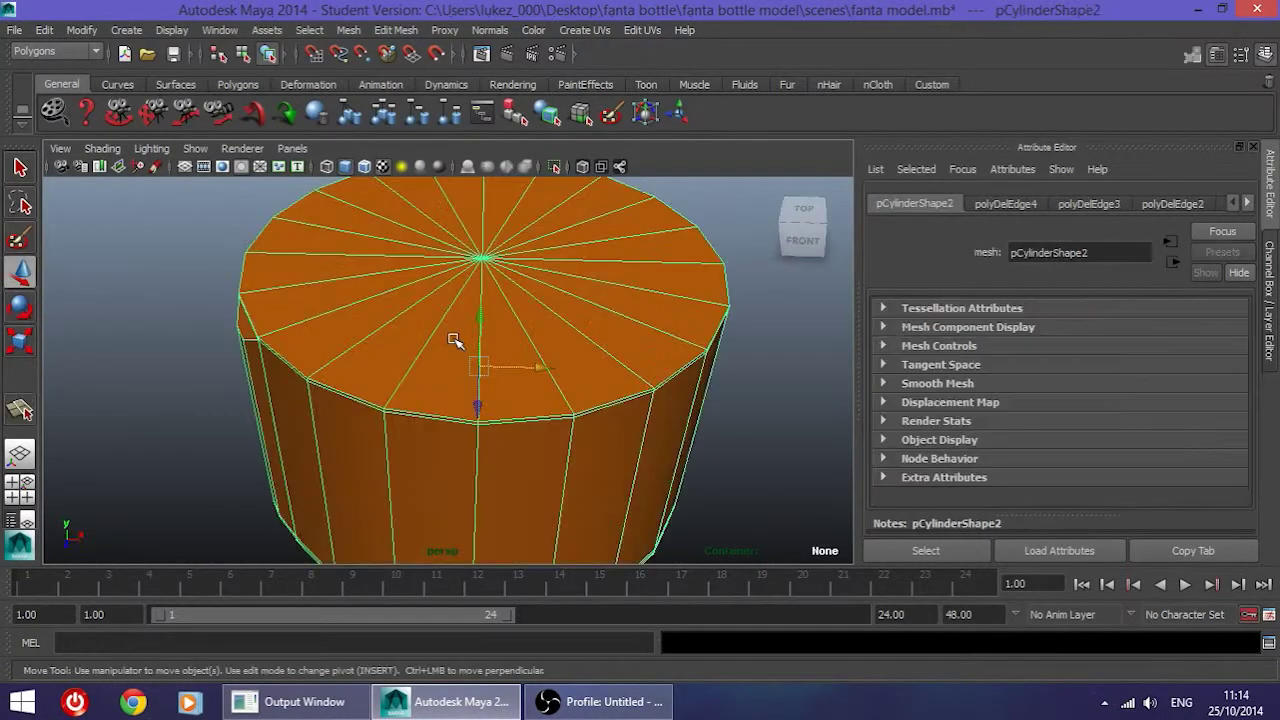
Step: Cut a closed ring of edges around the centre of the cap's top with the Interactive Split Tool
{"action": "scroll", "coordinate": [455, 340], "scroll_direction": "down", "scroll_amount": 3}
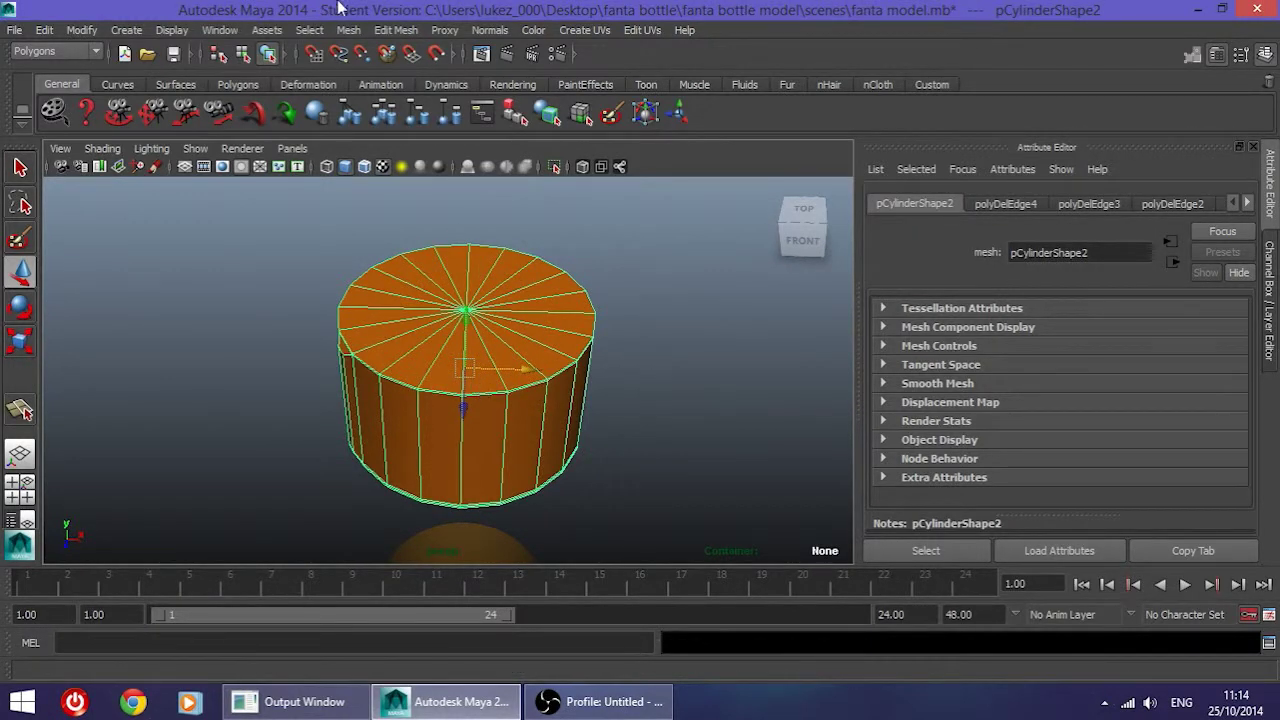
{"action": "left_click", "coordinate": [393, 30]}
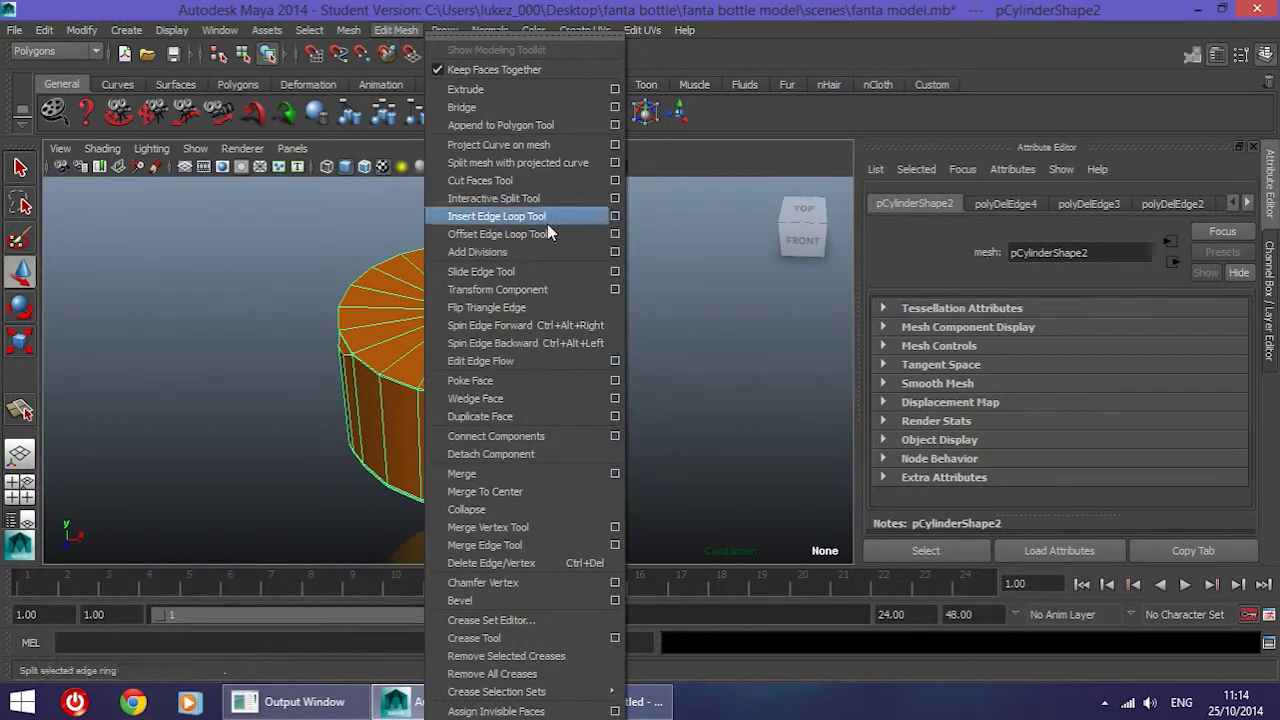
{"action": "left_click", "coordinate": [493, 198]}
{"action": "left_click_drag", "start_coordinate": [449, 349], "coordinate": [393, 470], "text": "alt"}
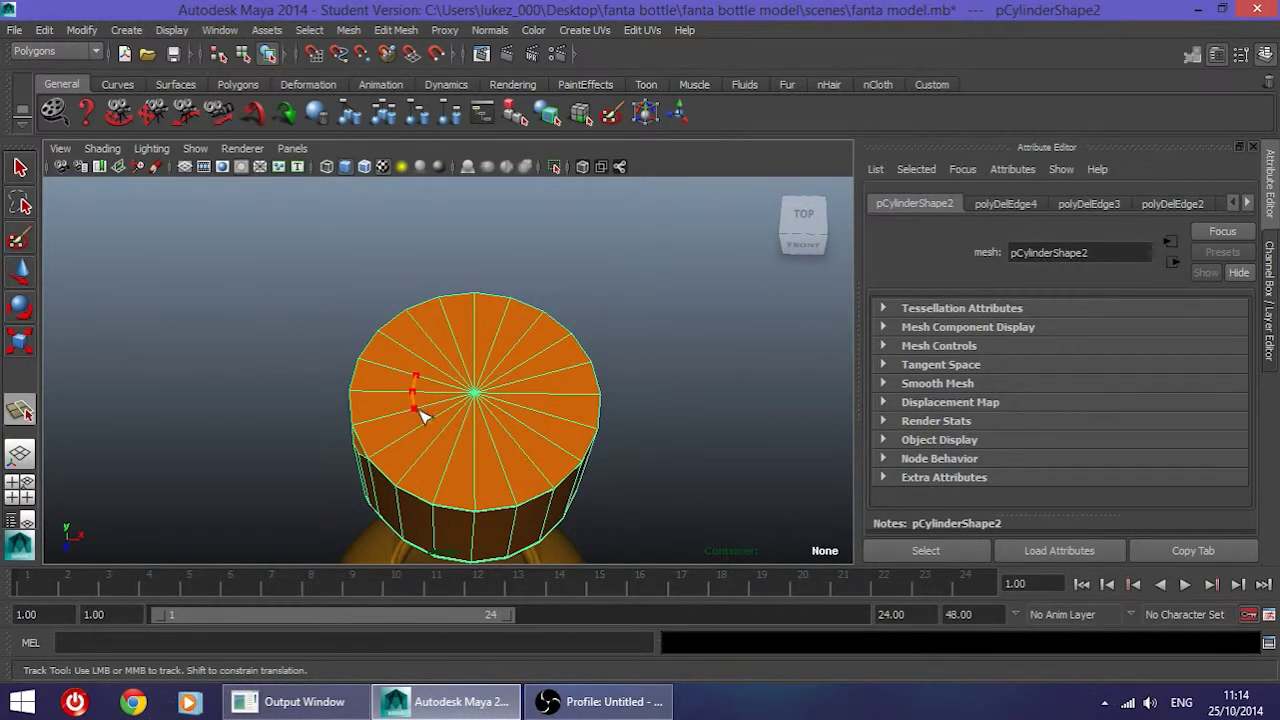
{"action": "left_click_drag", "start_coordinate": [427, 428], "coordinate": [477, 460]}
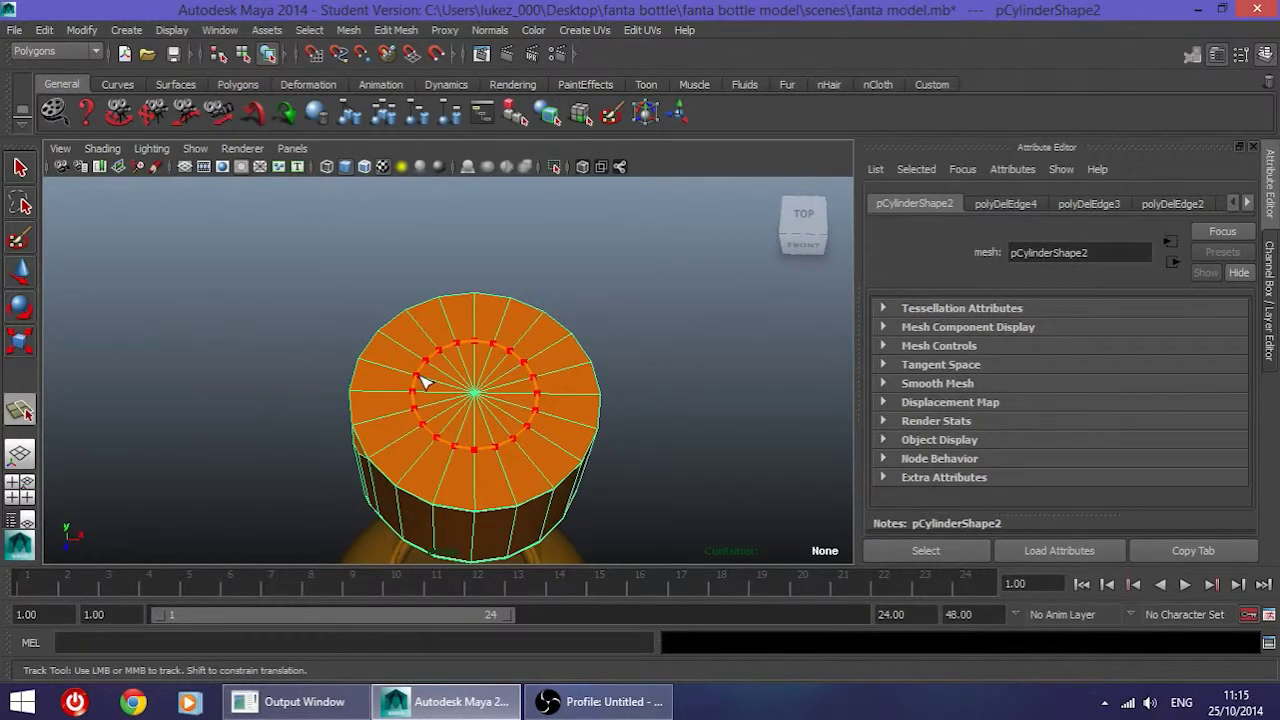
{"action": "key", "text": "w"}
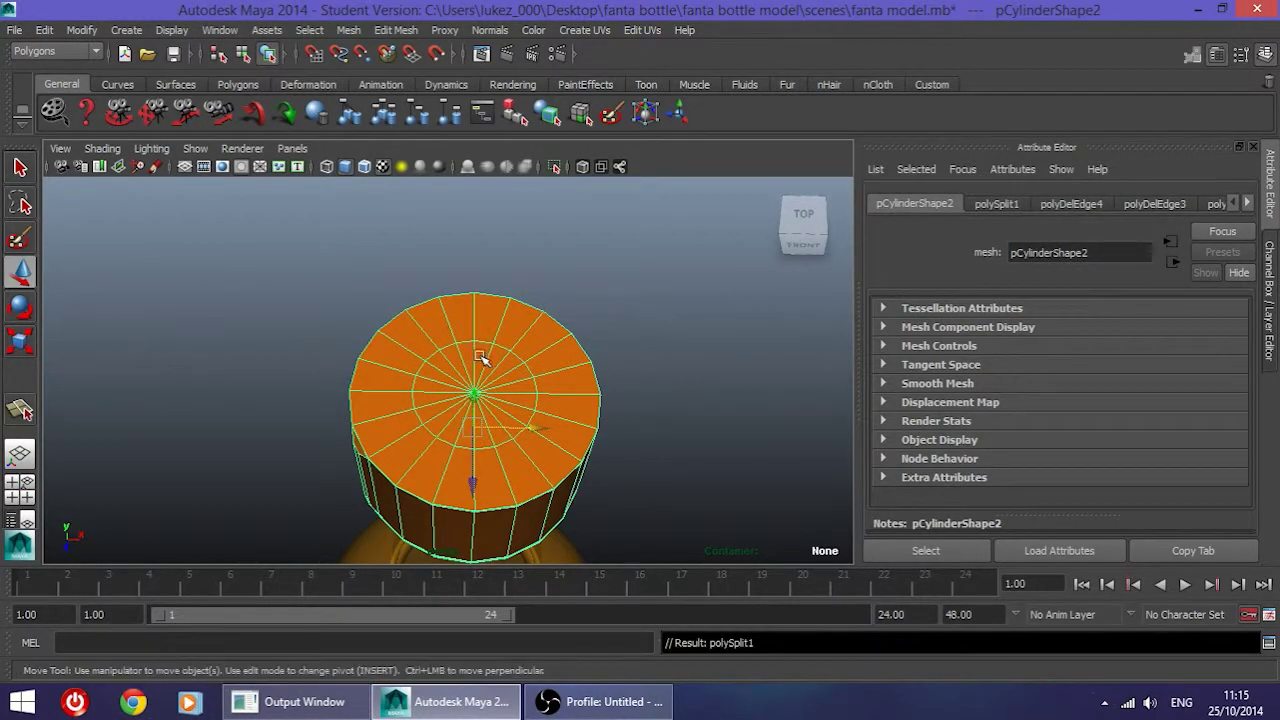
Step: Select the new edge ring on the cap's top and scale it outward by about 1.78 to sit near the rim
{"action": "right_click_drag", "start_coordinate": [424, 392], "coordinate": [465, 318]}
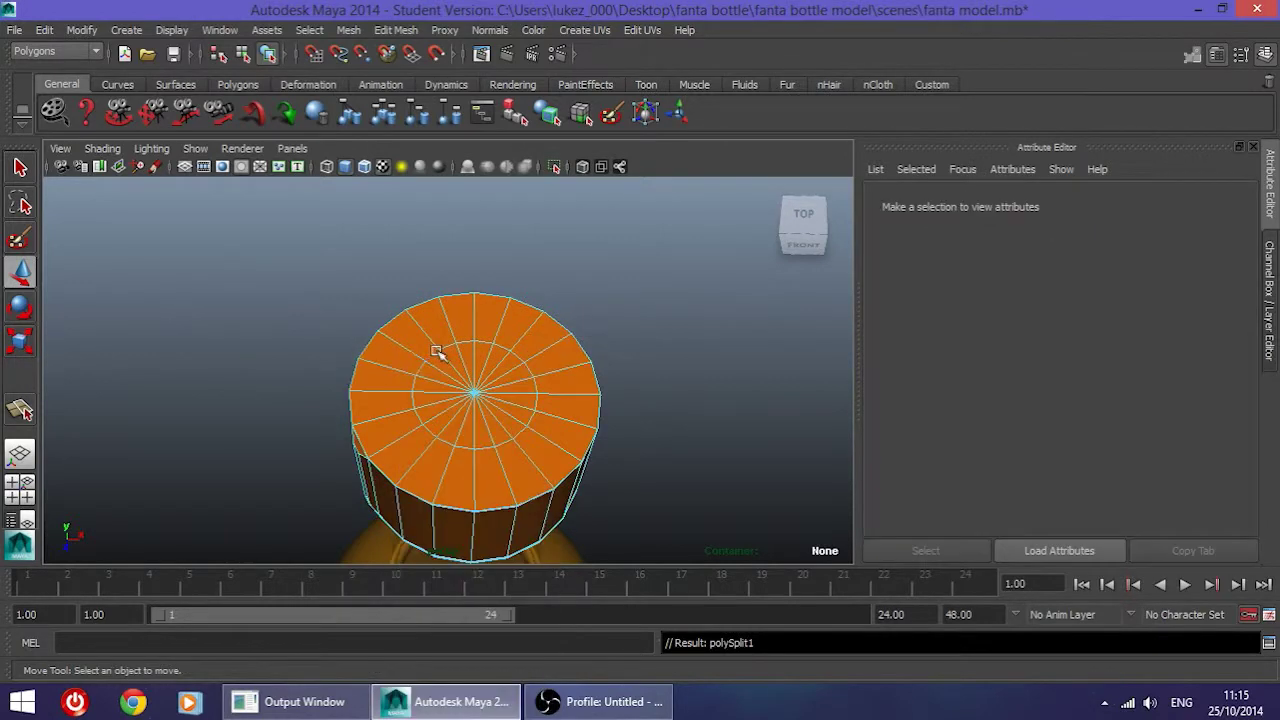
{"action": "double_click", "coordinate": [437, 350]}
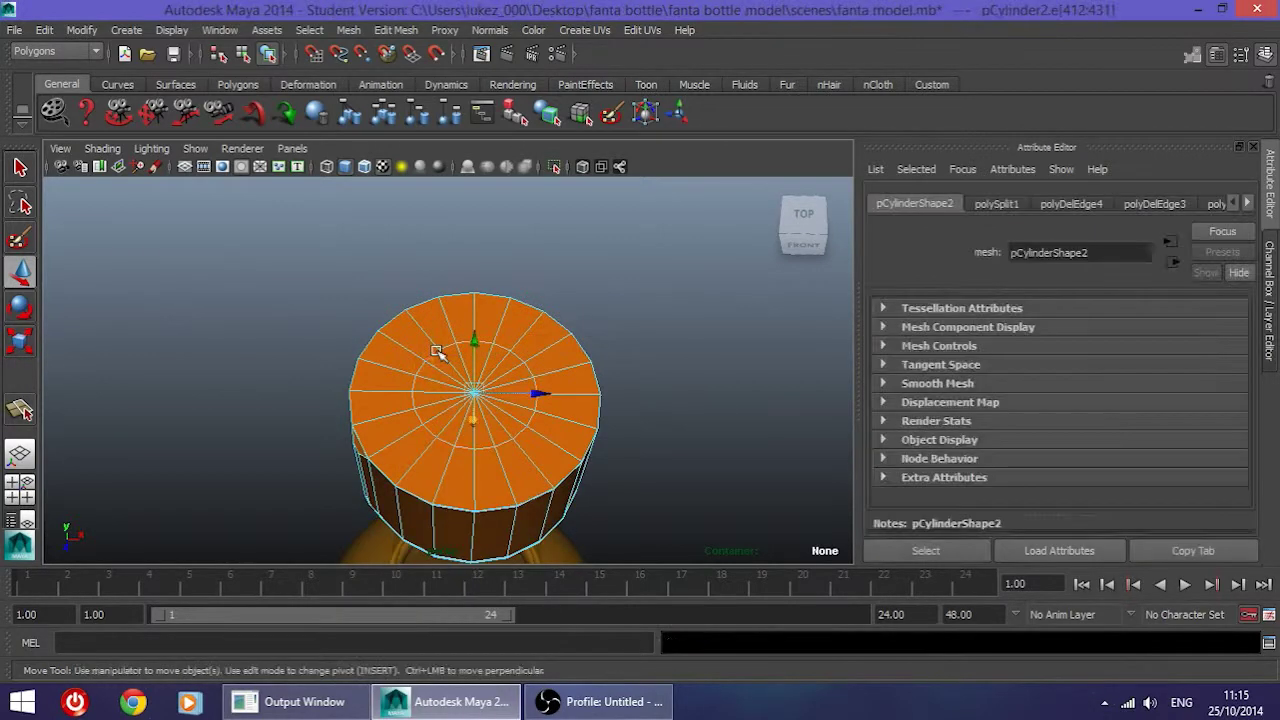
{"action": "left_click", "coordinate": [21, 345]}
{"action": "left_click_drag", "start_coordinate": [474, 391], "coordinate": [550, 421]}
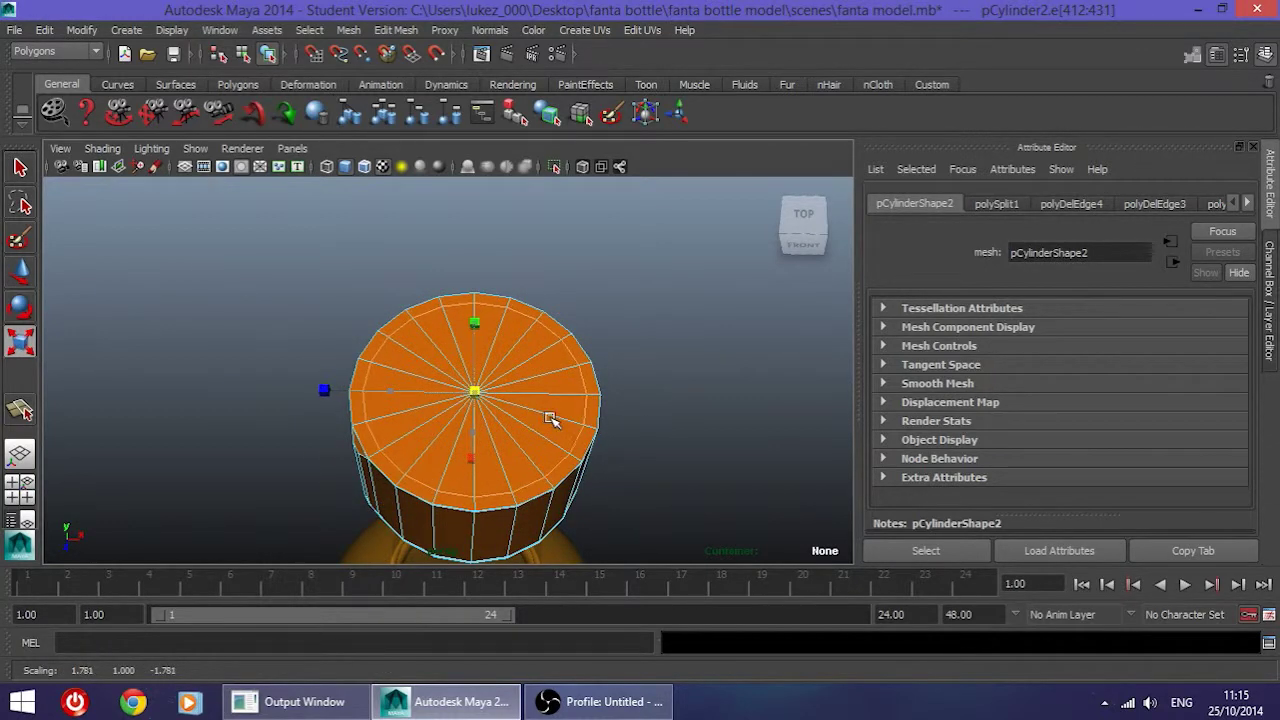
{"action": "key", "text": "ctrl+z"}
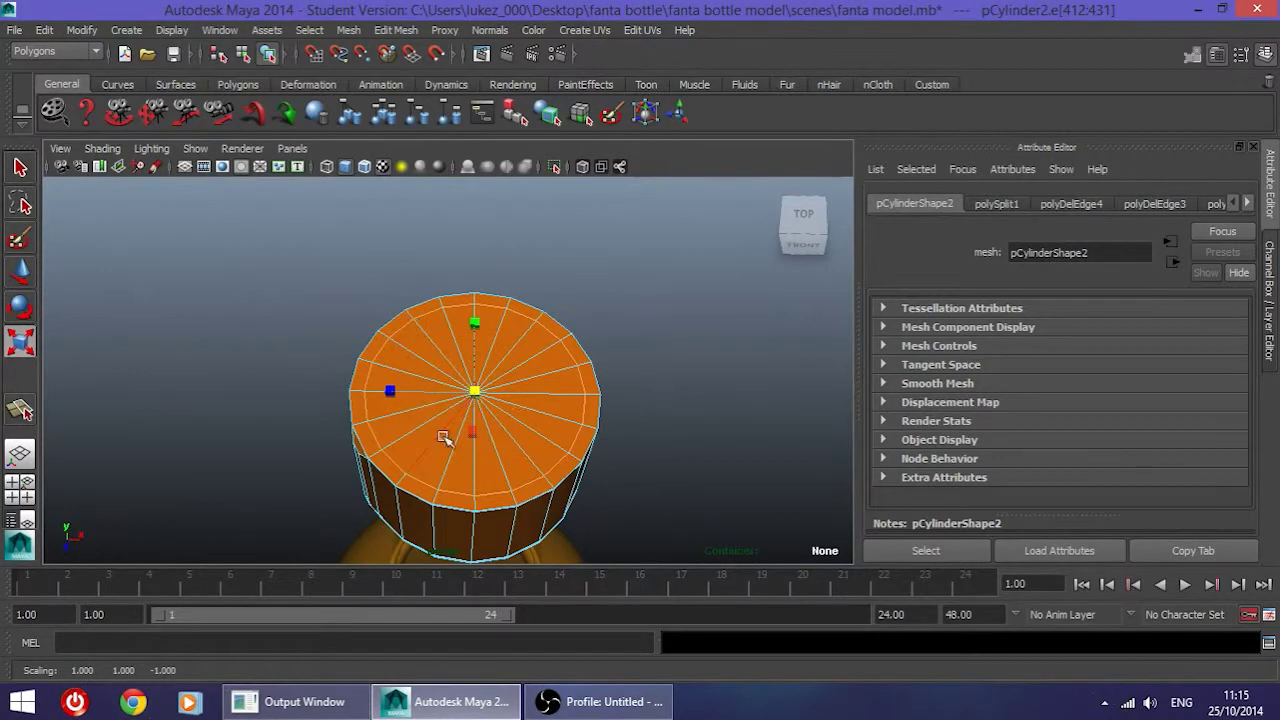
{"action": "right_click_drag", "start_coordinate": [534, 345], "coordinate": [620, 325]}
{"action": "left_click", "coordinate": [508, 420]}
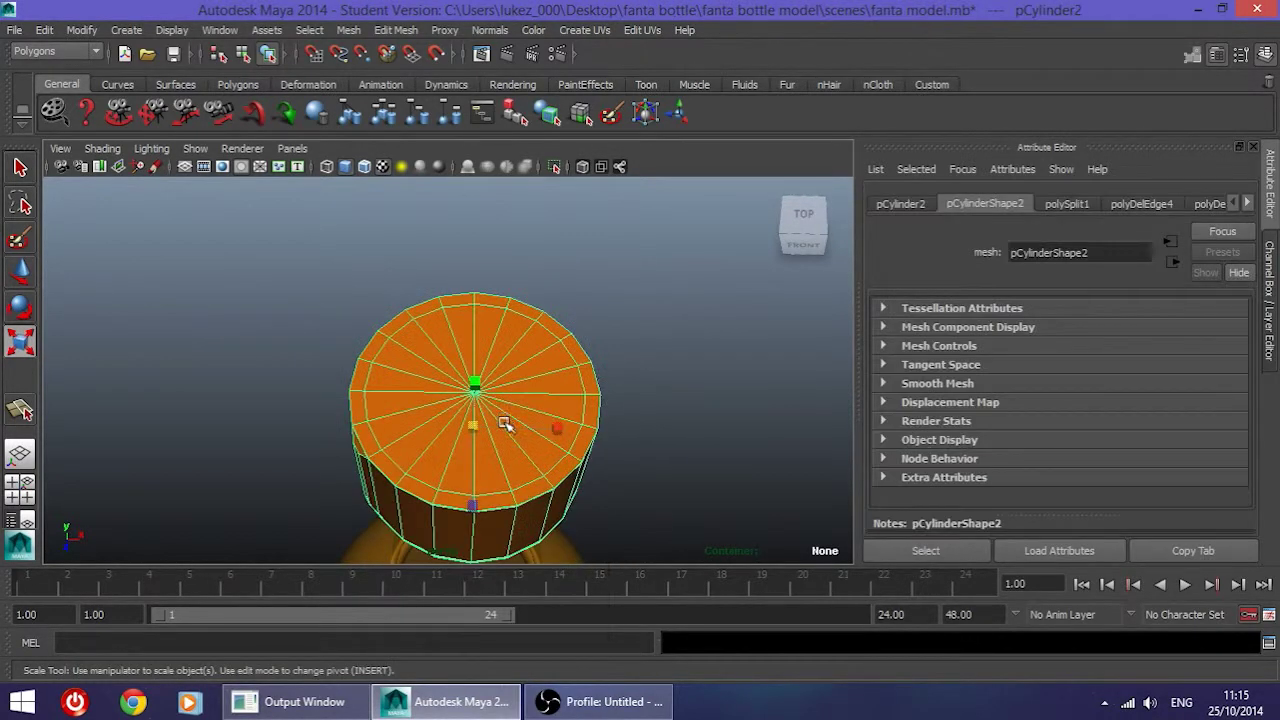
Step: Select all the triangular faces inside the edge ring on the cap's top
{"action": "scroll", "coordinate": [504, 426], "scroll_direction": "down", "scroll_amount": 7}
{"action": "left_click_drag", "start_coordinate": [494, 446], "coordinate": [480, 441], "text": "alt"}
{"action": "scroll", "coordinate": [463, 402], "scroll_direction": "up", "scroll_amount": 9}
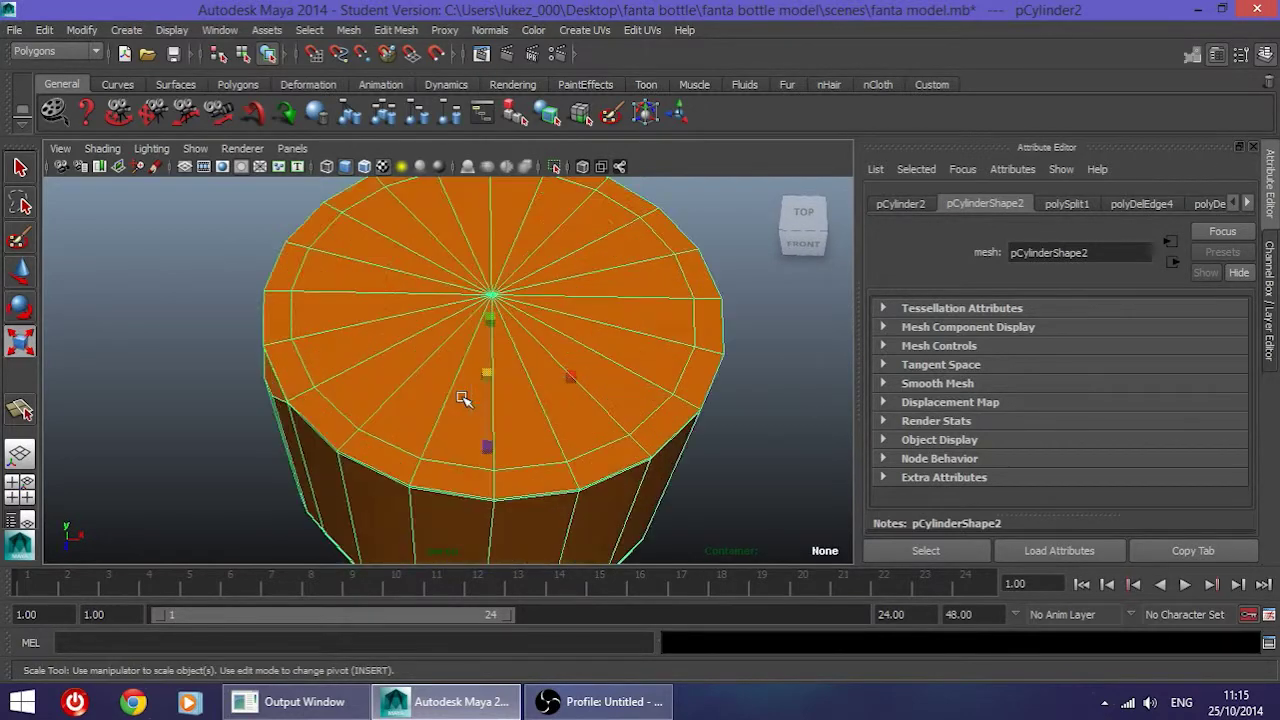
{"action": "right_click_drag", "start_coordinate": [467, 412], "coordinate": [466, 294]}
{"action": "left_click", "coordinate": [490, 420]}
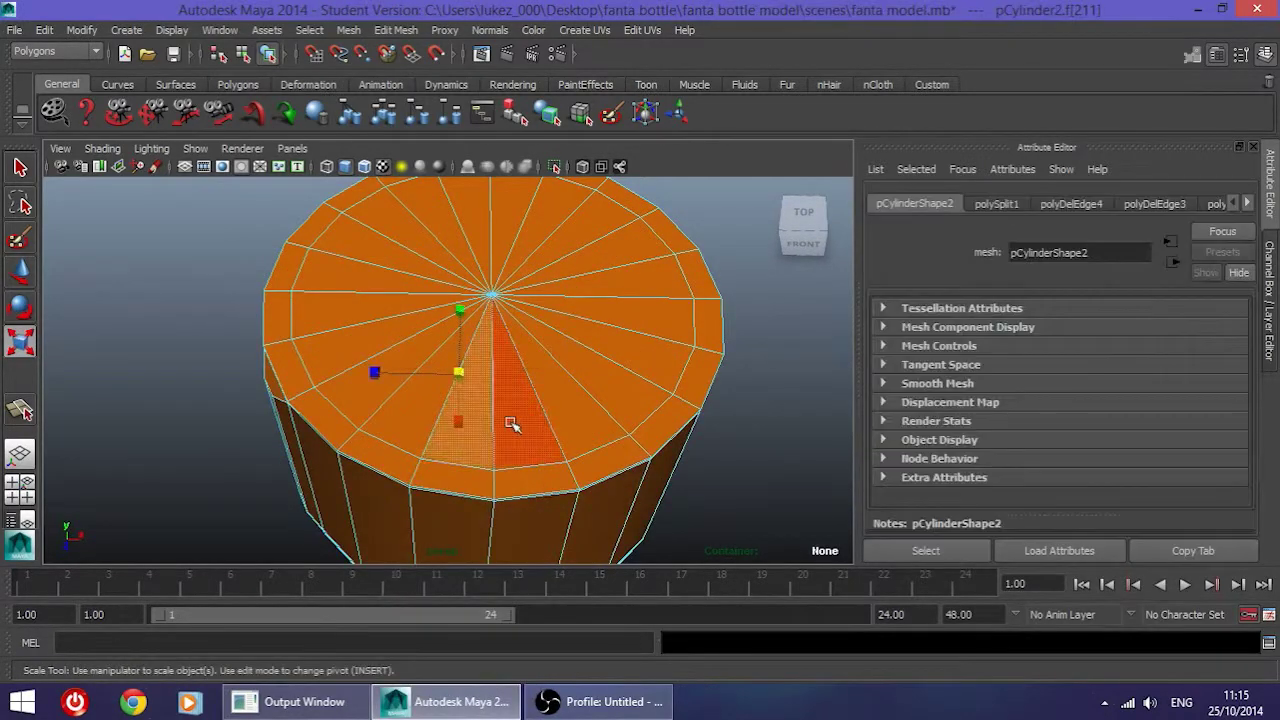
{"action": "left_click", "coordinate": [598, 390], "text": "shift"}
{"action": "left_click", "coordinate": [599, 391], "text": "shift"}
{"action": "left_click", "coordinate": [637, 362], "text": "shift"}
{"action": "left_click", "coordinate": [640, 318], "text": "shift"}
{"action": "left_click", "coordinate": [627, 278], "text": "shift"}
{"action": "left_click", "coordinate": [602, 244], "text": "shift"}
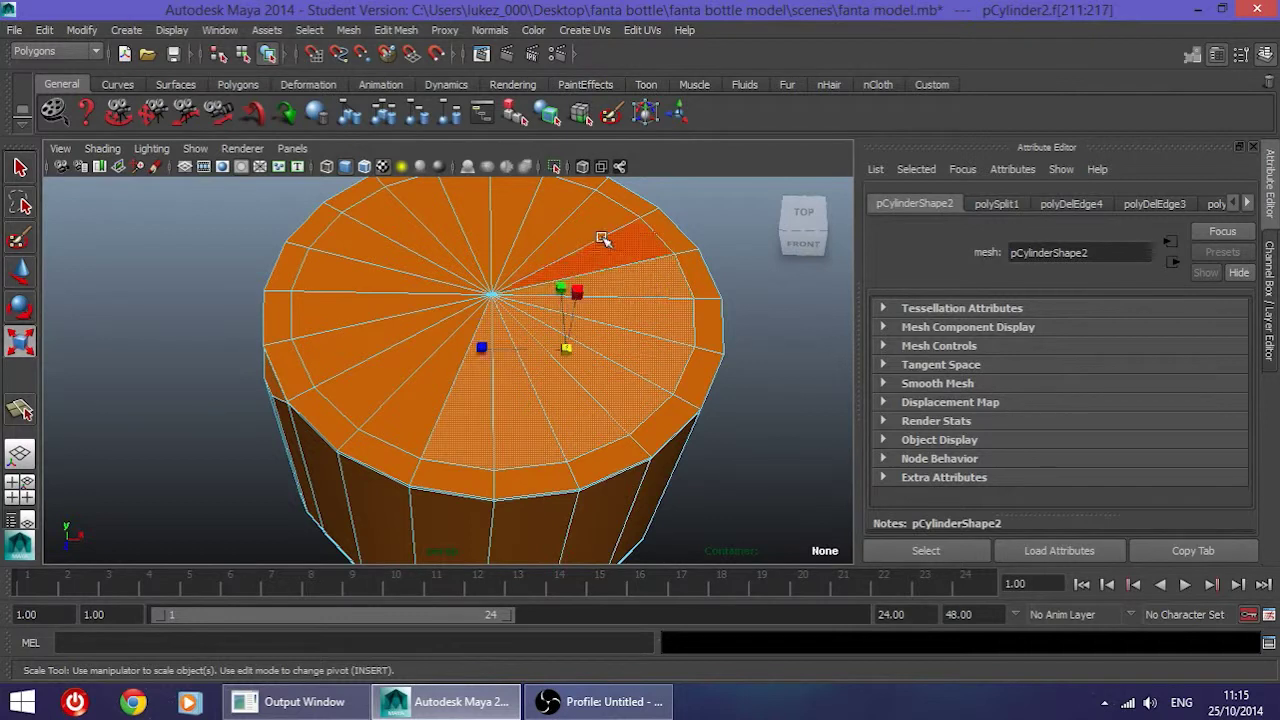
{"action": "left_click", "coordinate": [548, 205], "text": "shift"}
{"action": "left_click", "coordinate": [514, 206], "text": "shift"}
{"action": "left_click", "coordinate": [475, 202], "text": "shift"}
{"action": "left_click", "coordinate": [443, 200], "text": "shift"}
{"action": "left_click", "coordinate": [434, 209], "text": "shift"}
{"action": "left_click", "coordinate": [400, 225], "text": "shift"}
{"action": "left_click", "coordinate": [372, 248], "text": "shift"}
{"action": "left_click", "coordinate": [343, 289], "text": "shift"}
{"action": "left_click", "coordinate": [341, 310], "text": "shift"}
{"action": "left_click", "coordinate": [342, 354], "text": "shift"}
{"action": "left_click", "coordinate": [362, 403], "text": "shift"}
{"action": "left_click", "coordinate": [397, 407], "text": "shift"}
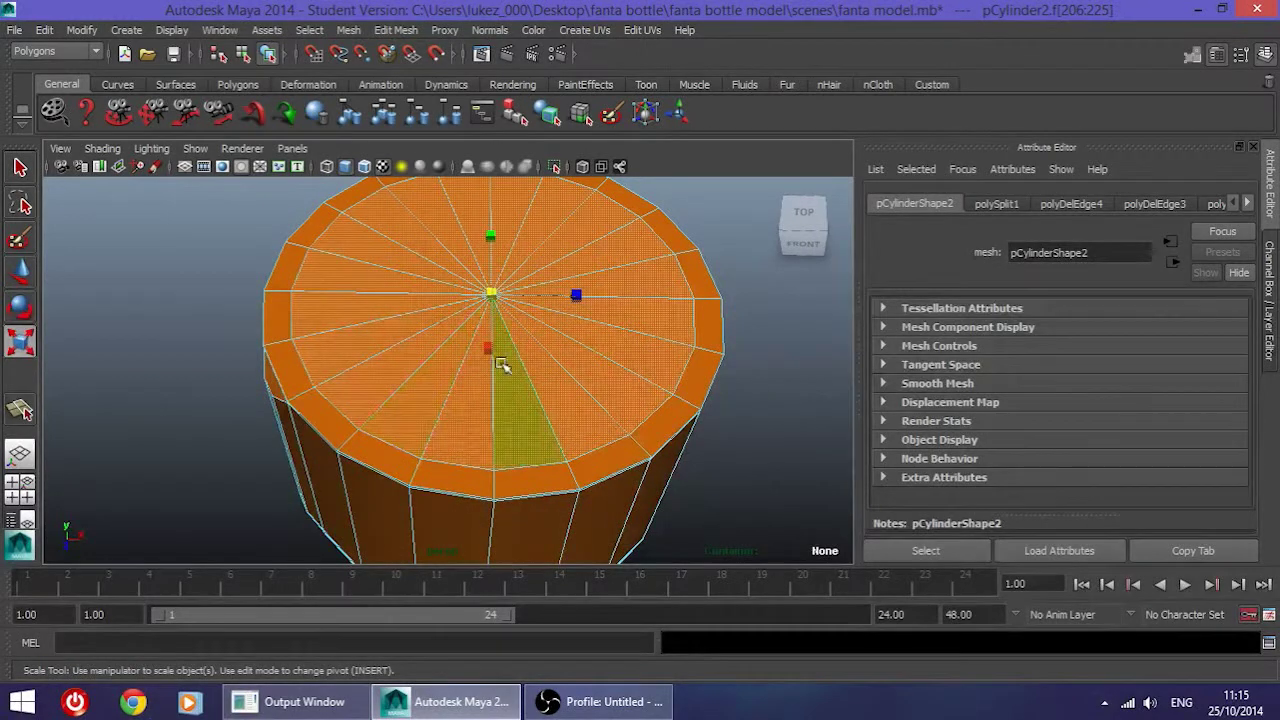
Step: Assign a new Lambert material to the cap's selected top faces and map a Checker texture to its colour
{"action": "scroll", "coordinate": [500, 368], "scroll_direction": "down", "scroll_amount": 3}
{"action": "middle_click_drag", "start_coordinate": [489, 385], "coordinate": [486, 398], "text": "alt"}
{"action": "right_click_drag", "start_coordinate": [518, 348], "coordinate": [536, 654]}
{"action": "left_click", "coordinate": [589, 222]}
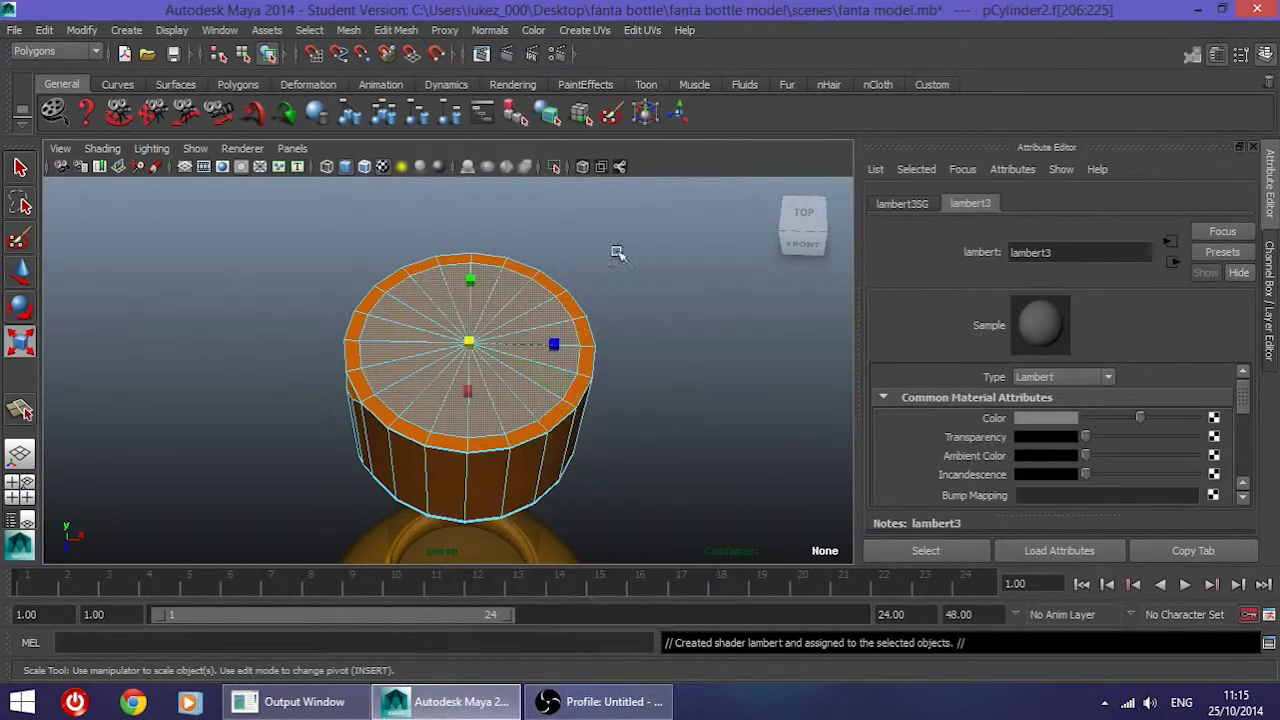
{"action": "left_click", "coordinate": [1213, 418]}
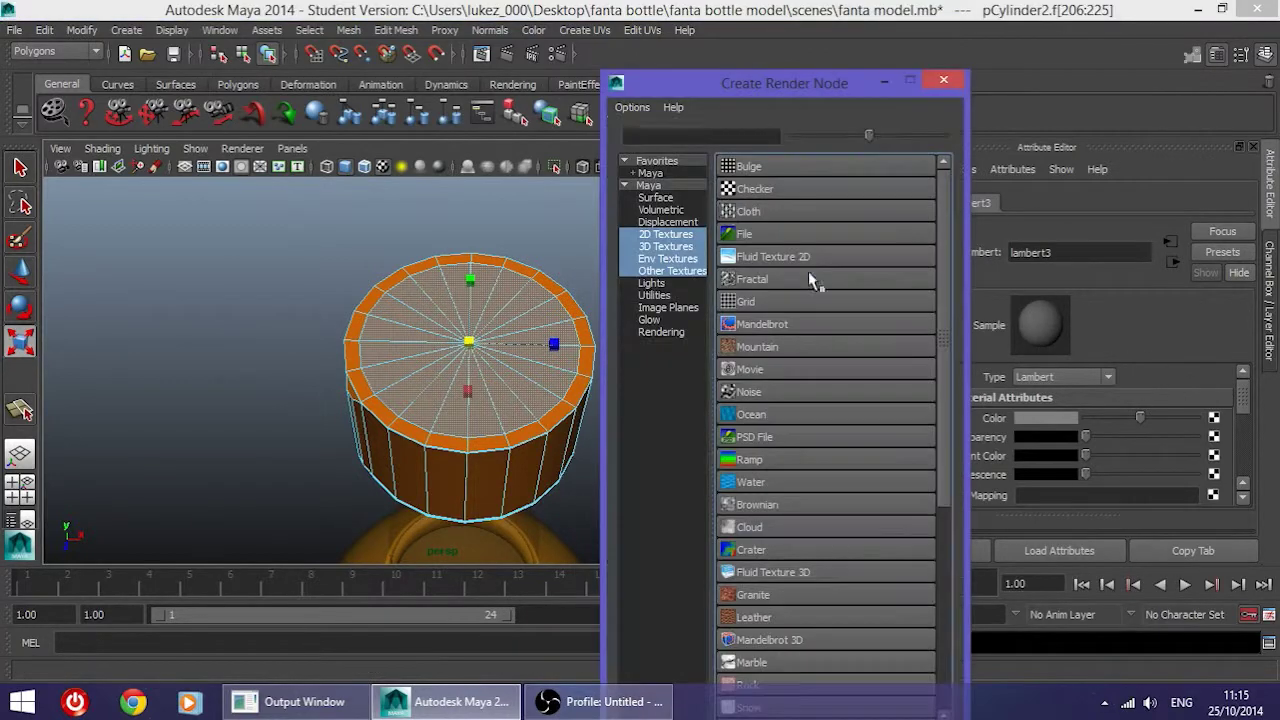
{"action": "left_click", "coordinate": [753, 188]}
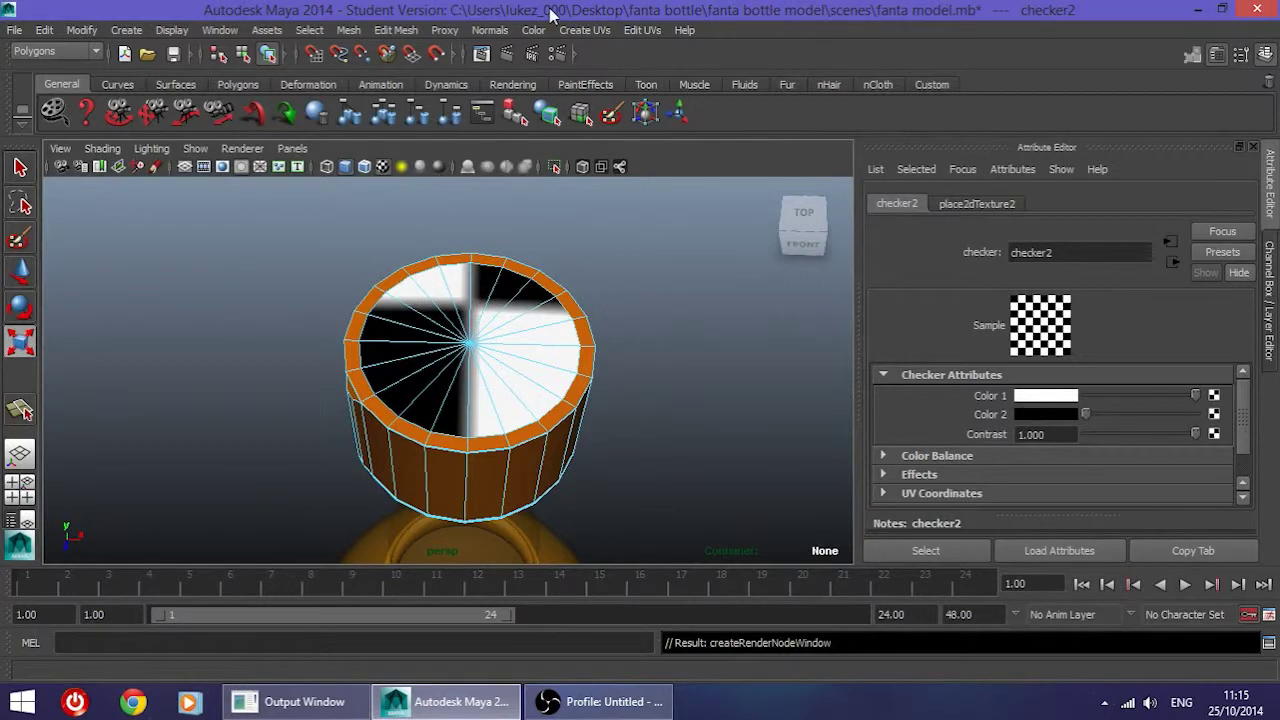
Step: Reselect every inner face of the cap's top that carries the checker material
{"action": "left_click", "coordinate": [430, 295]}
{"action": "left_click", "coordinate": [430, 295], "text": "shift"}
{"action": "left_click", "coordinate": [403, 303], "text": "shift"}
{"action": "left_click", "coordinate": [388, 320], "text": "shift"}
{"action": "left_click", "coordinate": [374, 334], "text": "shift"}
{"action": "left_click", "coordinate": [381, 356], "text": "shift"}
{"action": "left_click", "coordinate": [386, 375], "text": "shift"}
{"action": "left_click", "coordinate": [403, 393], "text": "shift"}
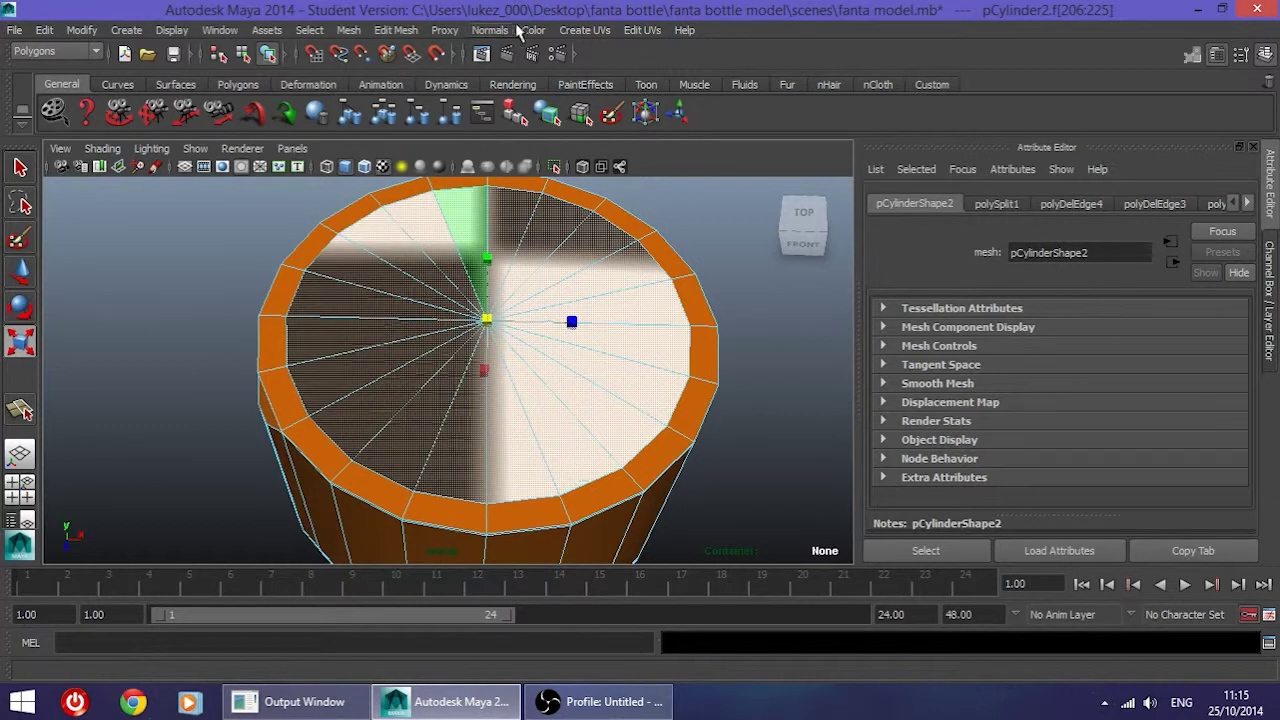
Step: Try a Planar Mapping on the cap's top faces and undo it
{"action": "left_click", "coordinate": [584, 30]}
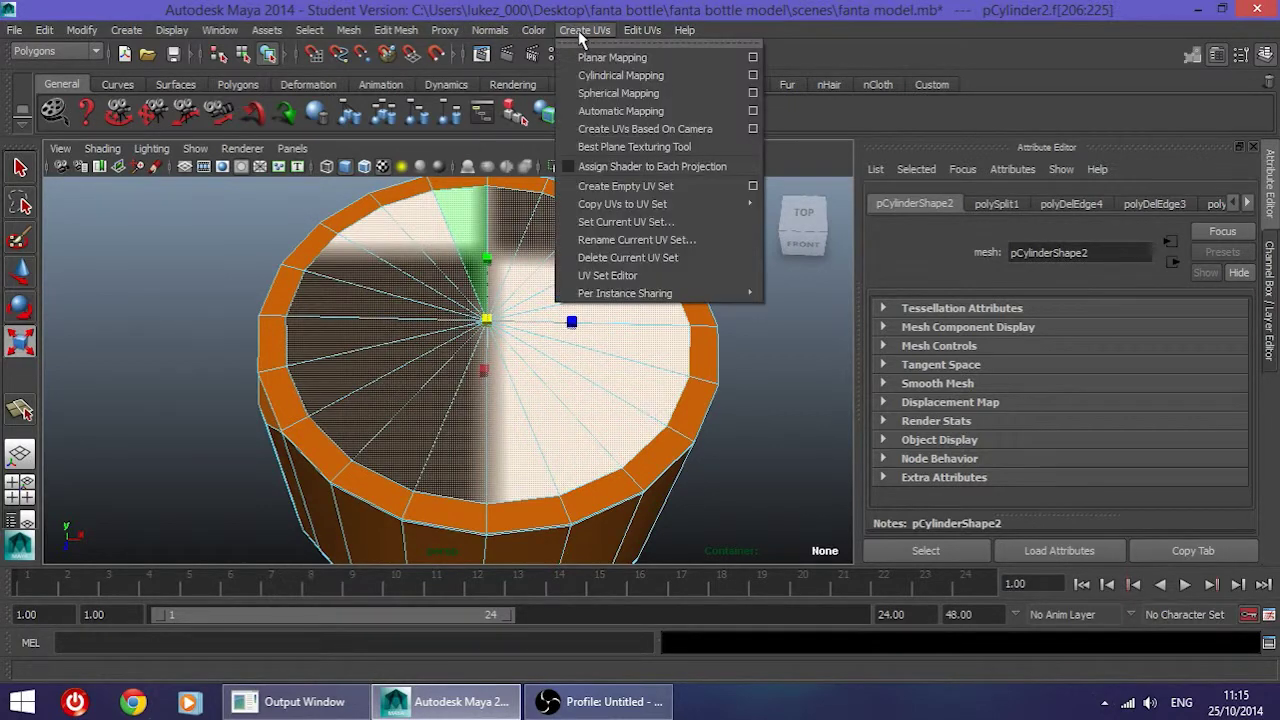
{"action": "left_click", "coordinate": [656, 58]}
{"action": "scroll", "coordinate": [634, 297], "scroll_direction": "down", "scroll_amount": 3}
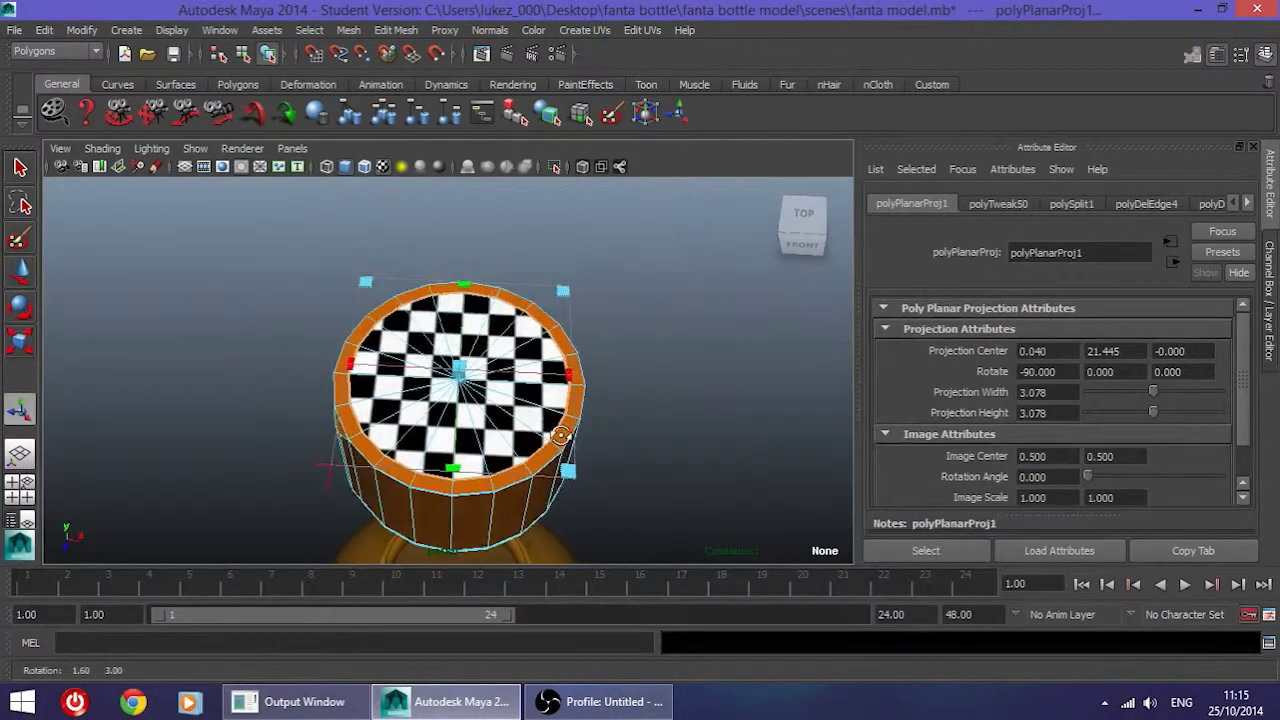
{"action": "left_click_drag", "start_coordinate": [531, 326], "coordinate": [588, 288]}
{"action": "key", "text": "ctrl+z"}
{"action": "key", "text": "ctrl+z"}
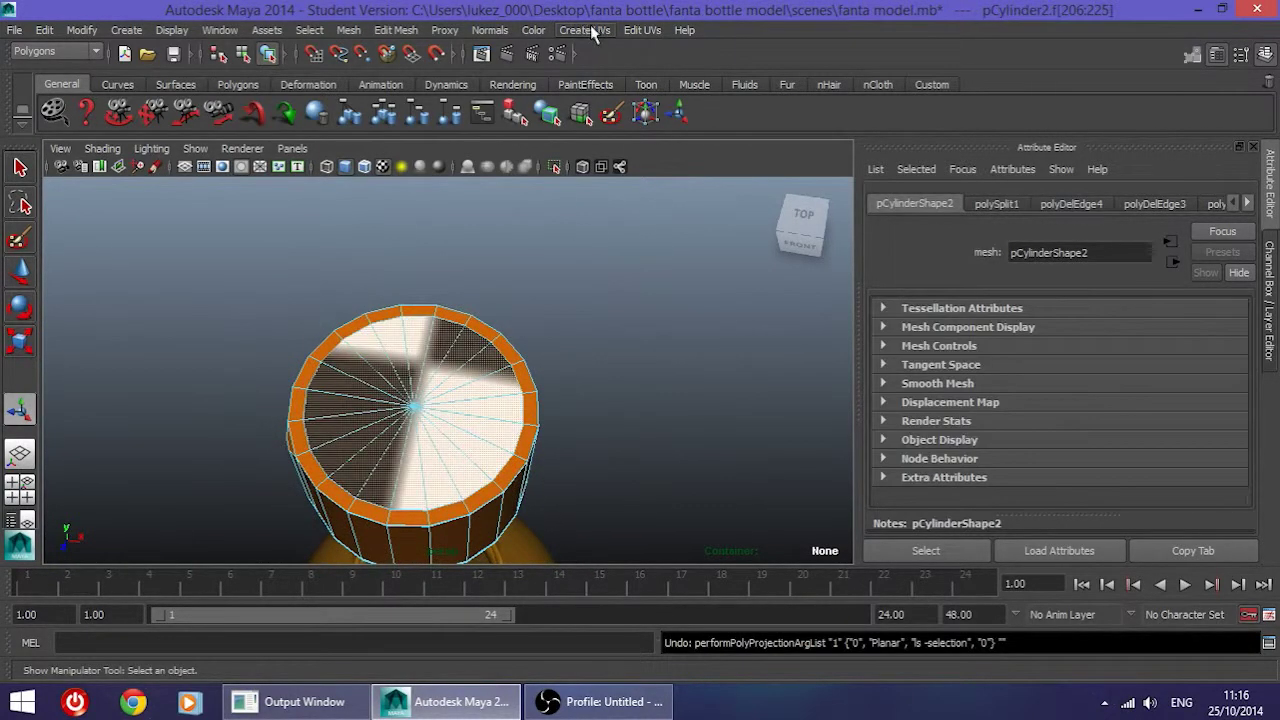
Step: Try planar projections on the cap's top faces from the X axis and from the Z axis
{"action": "left_click", "coordinate": [585, 30]}
{"action": "left_click", "coordinate": [750, 54]}
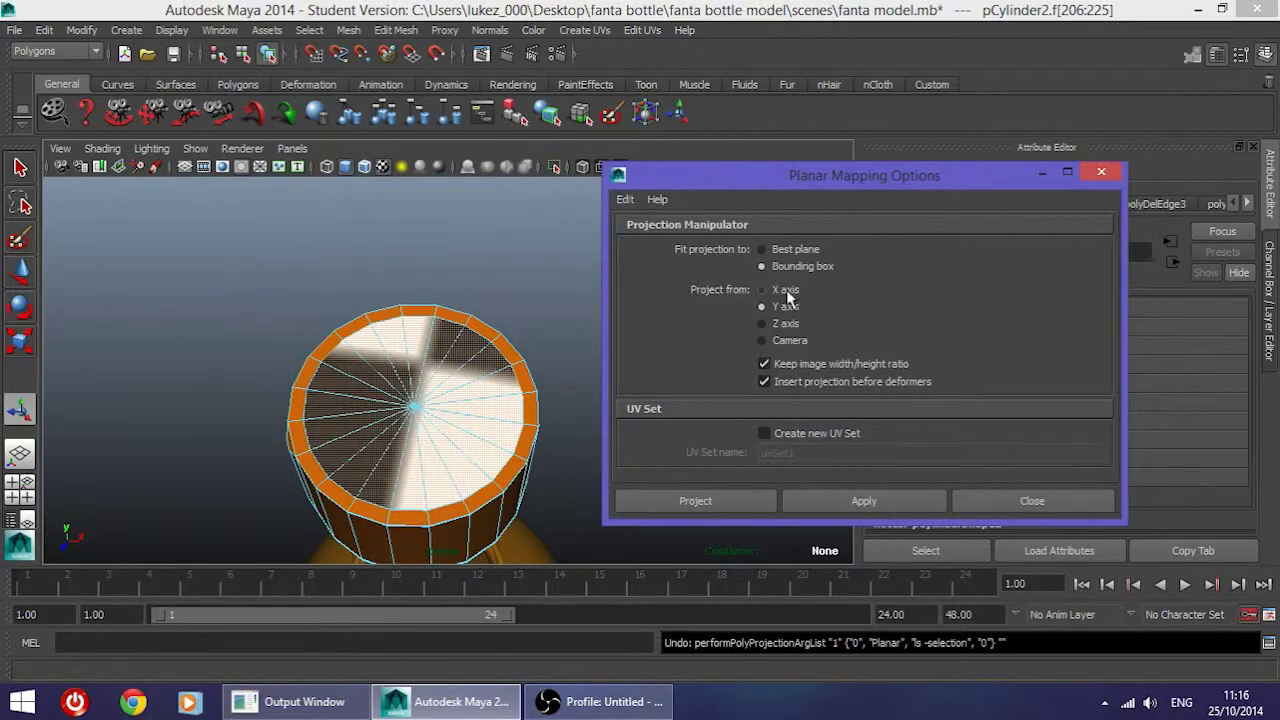
{"action": "left_click", "coordinate": [831, 501]}
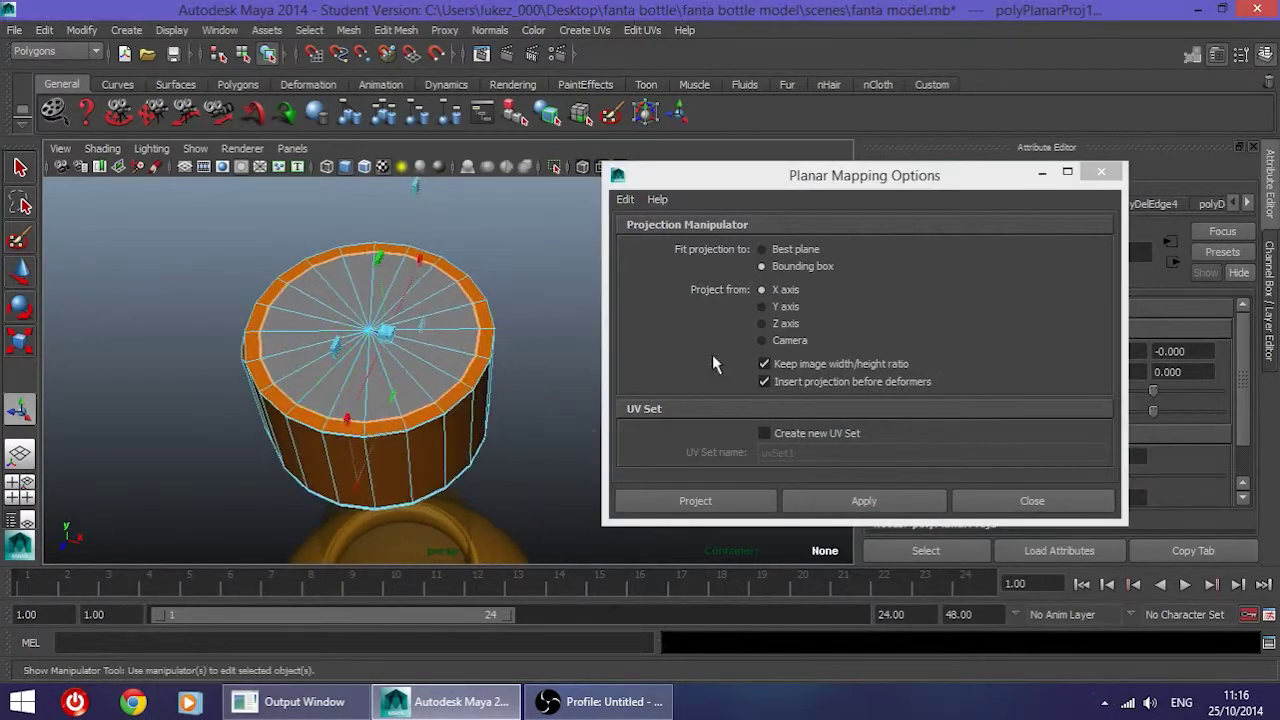
{"action": "left_click", "coordinate": [785, 323]}
{"action": "left_click", "coordinate": [864, 501]}
{"action": "left_click_drag", "start_coordinate": [510, 382], "coordinate": [440, 335], "text": "alt"}
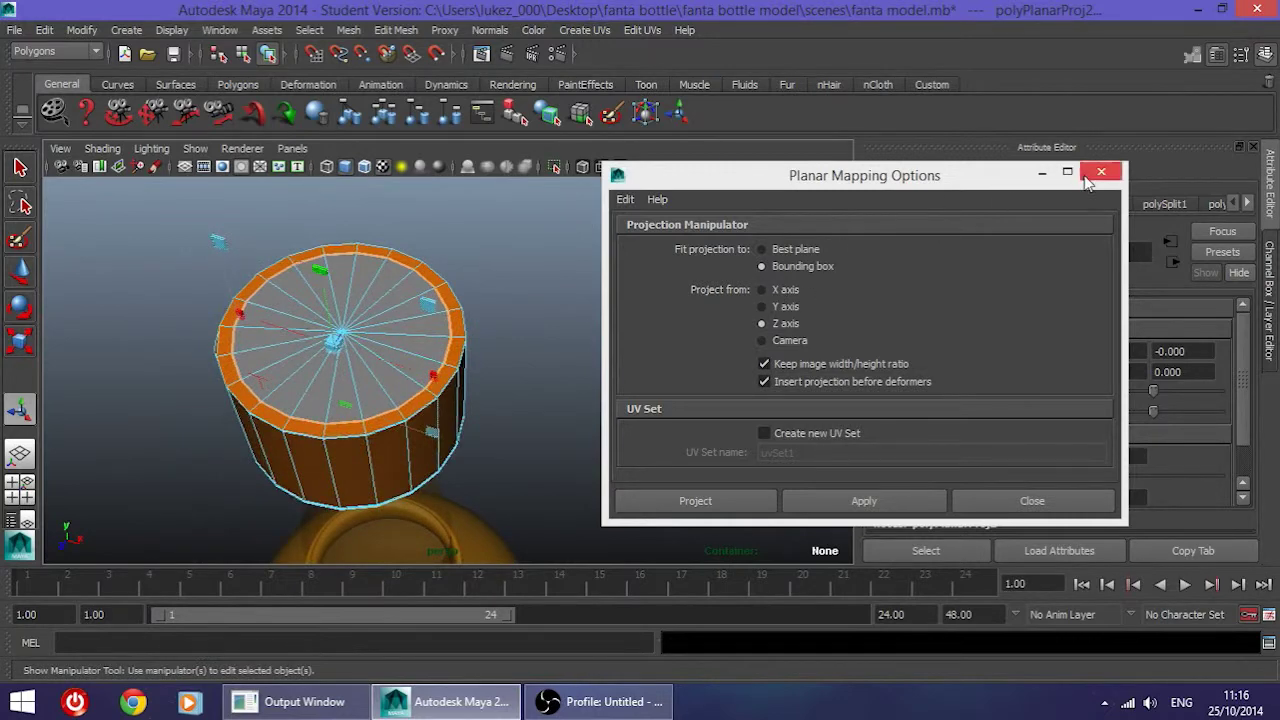
{"action": "left_click", "coordinate": [1101, 172]}
Step: Apply a Planar Mapping projected from the Y axis to the cap's top faces and close the options
{"action": "left_click", "coordinate": [601, 30]}
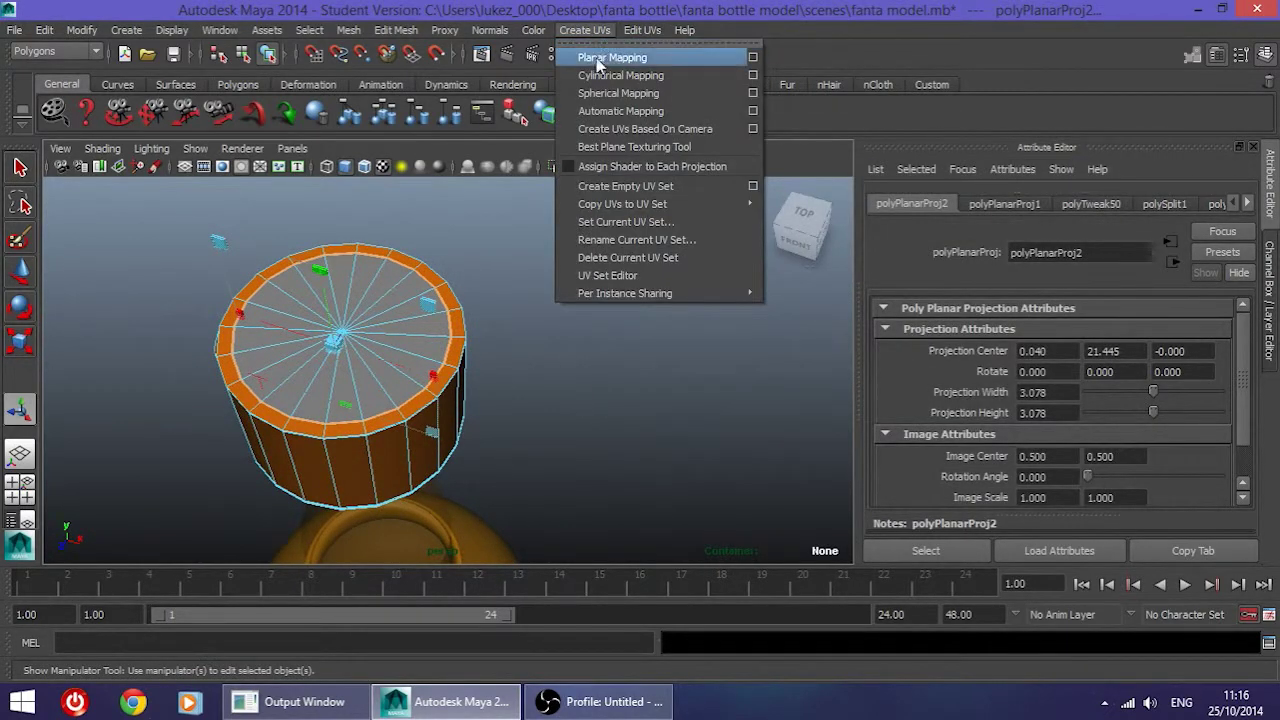
{"action": "left_click", "coordinate": [753, 58]}
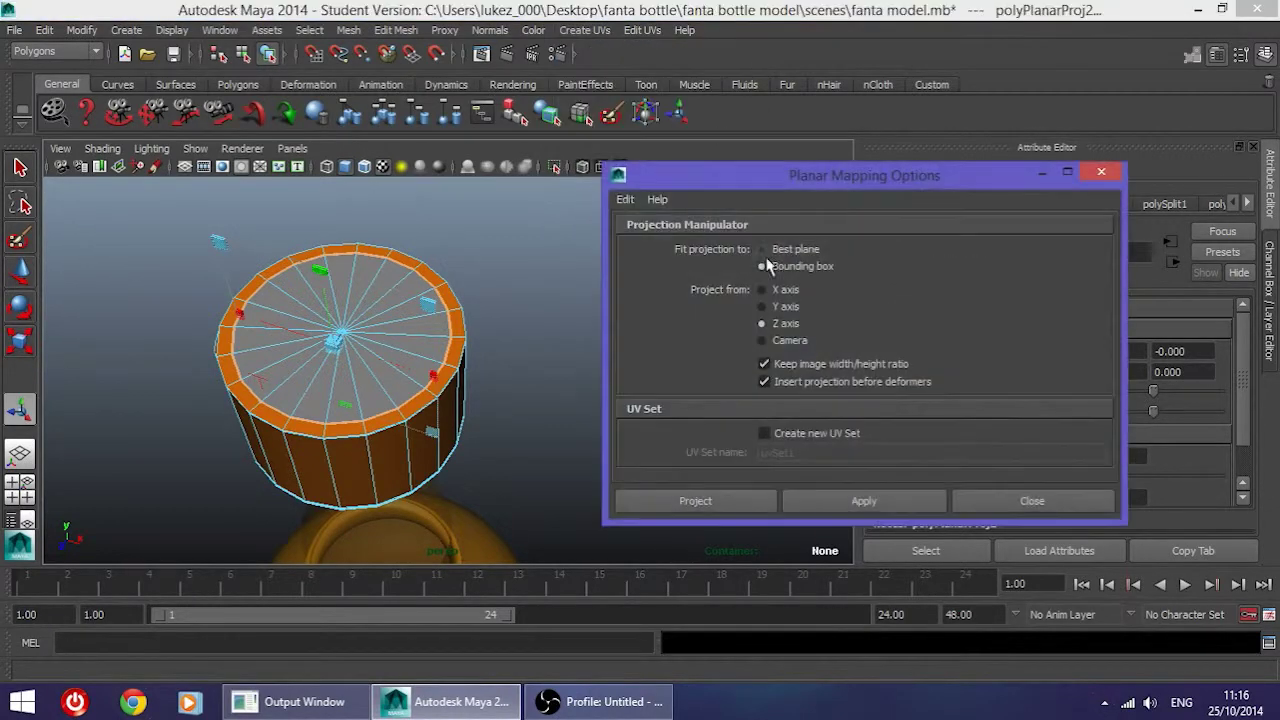
{"action": "left_click", "coordinate": [839, 501]}
{"action": "left_click", "coordinate": [772, 307]}
{"action": "left_click", "coordinate": [848, 508]}
{"action": "left_click", "coordinate": [975, 504]}
{"action": "left_click_drag", "start_coordinate": [349, 474], "coordinate": [372, 478], "text": "alt"}
Step: Select the bottle's label faces in the right side view and open the UV Texture Editor for them
{"action": "left_click_drag", "start_coordinate": [474, 457], "coordinate": [484, 540]}
{"action": "left_click", "coordinate": [484, 540]}
{"action": "key", "text": "a"}
{"action": "left_click_drag", "start_coordinate": [417, 472], "coordinate": [489, 488], "text": "alt"}
{"action": "left_click", "coordinate": [467, 470]}
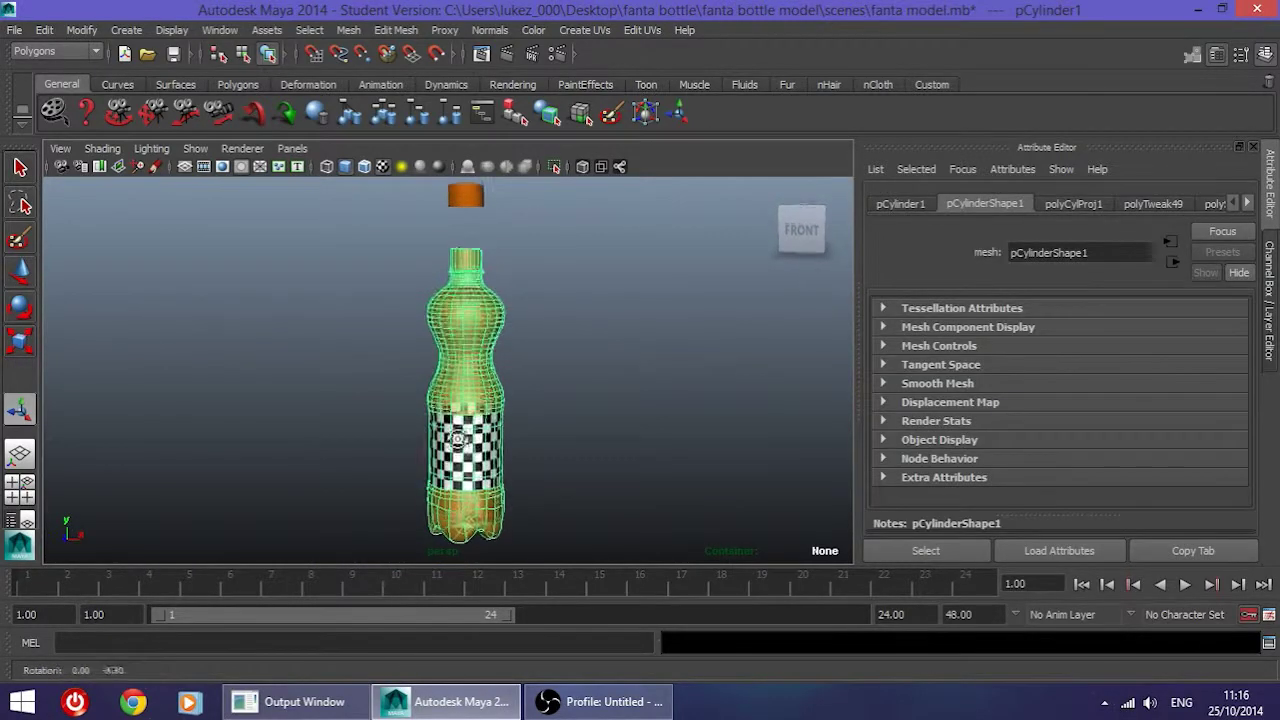
{"action": "right_click_drag", "start_coordinate": [467, 470], "coordinate": [449, 408], "text": "alt"}
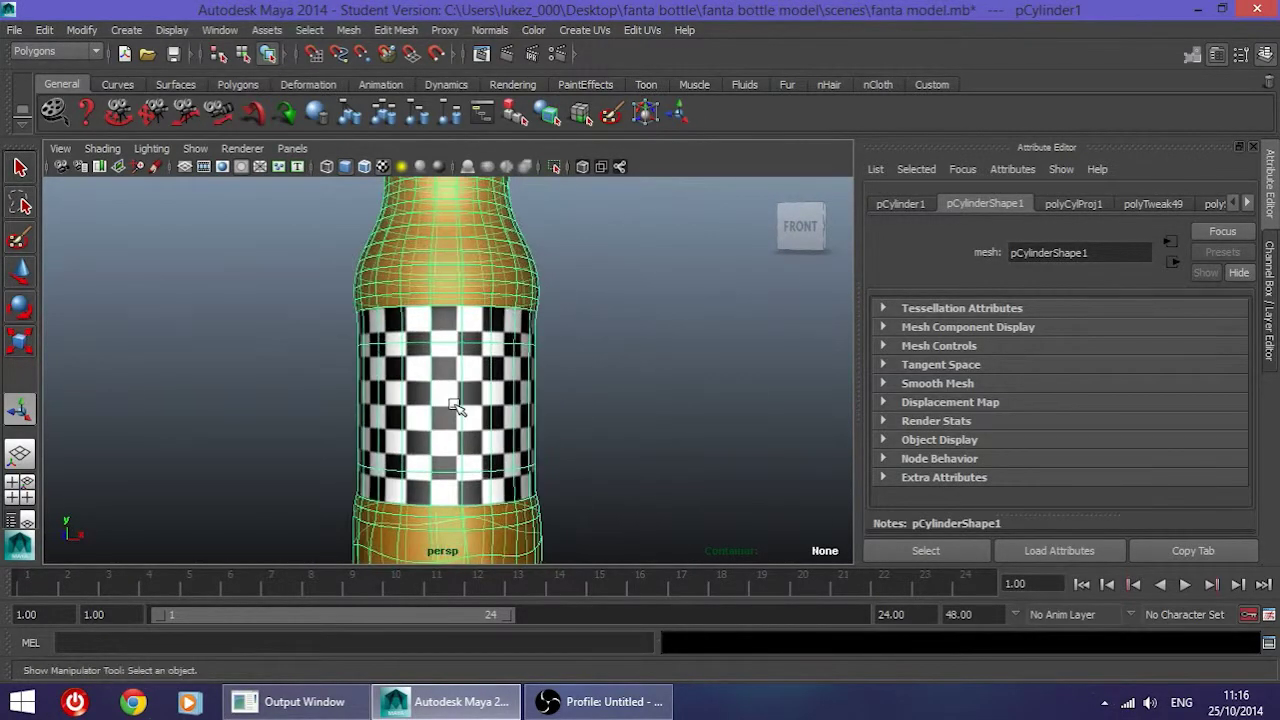
{"action": "key", "text": "space"}
{"action": "key", "text": "space"}
{"action": "right_click", "coordinate": [529, 380]}
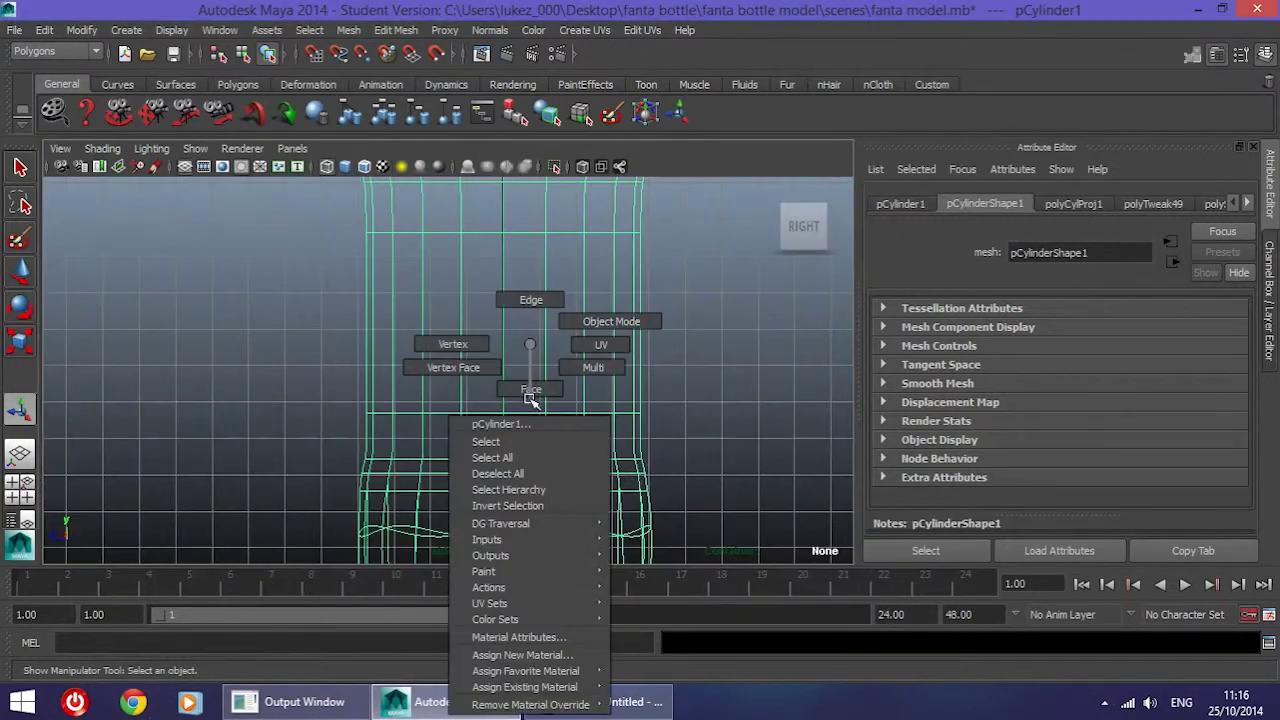
{"action": "left_click", "coordinate": [404, 432]}
{"action": "left_click_drag", "start_coordinate": [700, 430], "coordinate": [246, 209]}
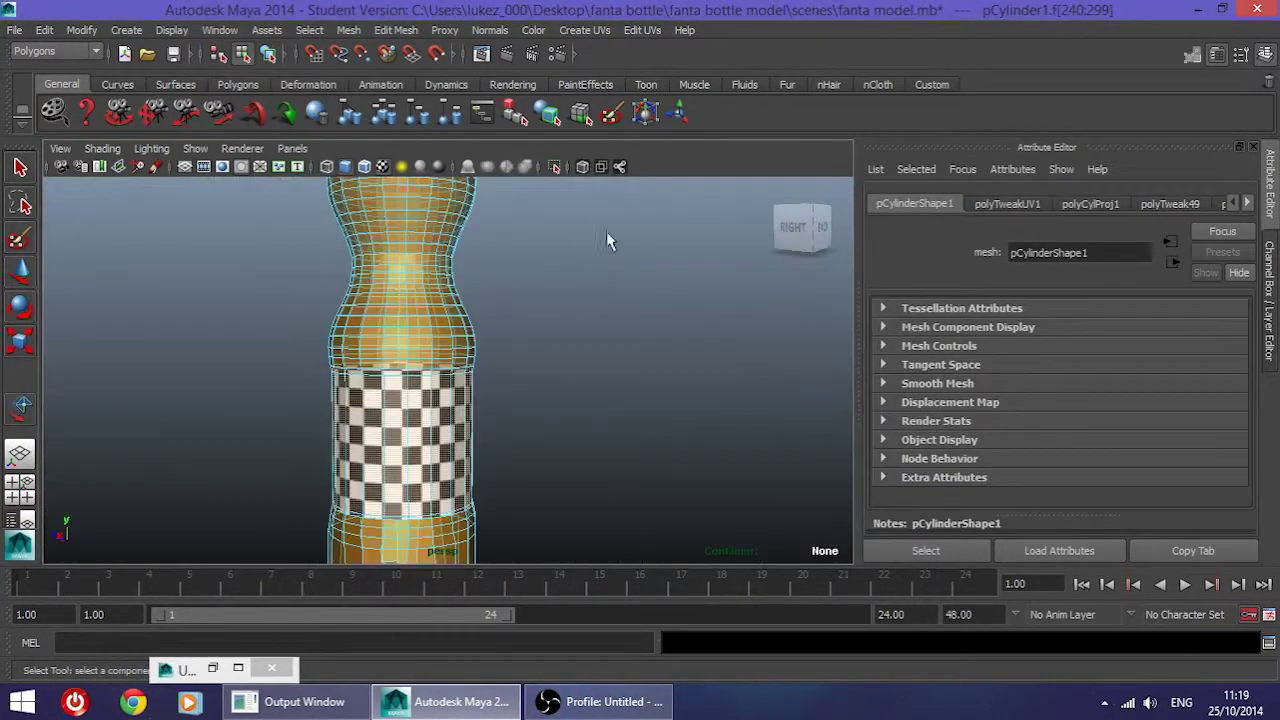
{"action": "left_click", "coordinate": [640, 30]}
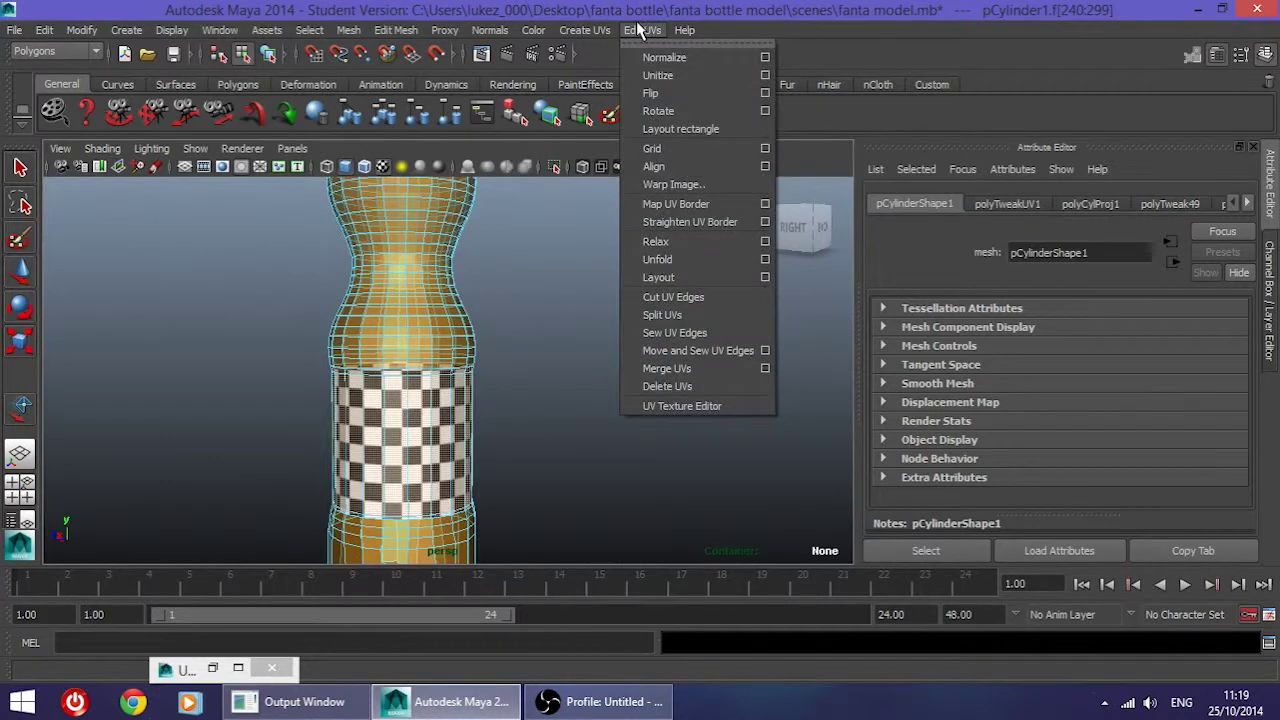
{"action": "left_click", "coordinate": [729, 403]}
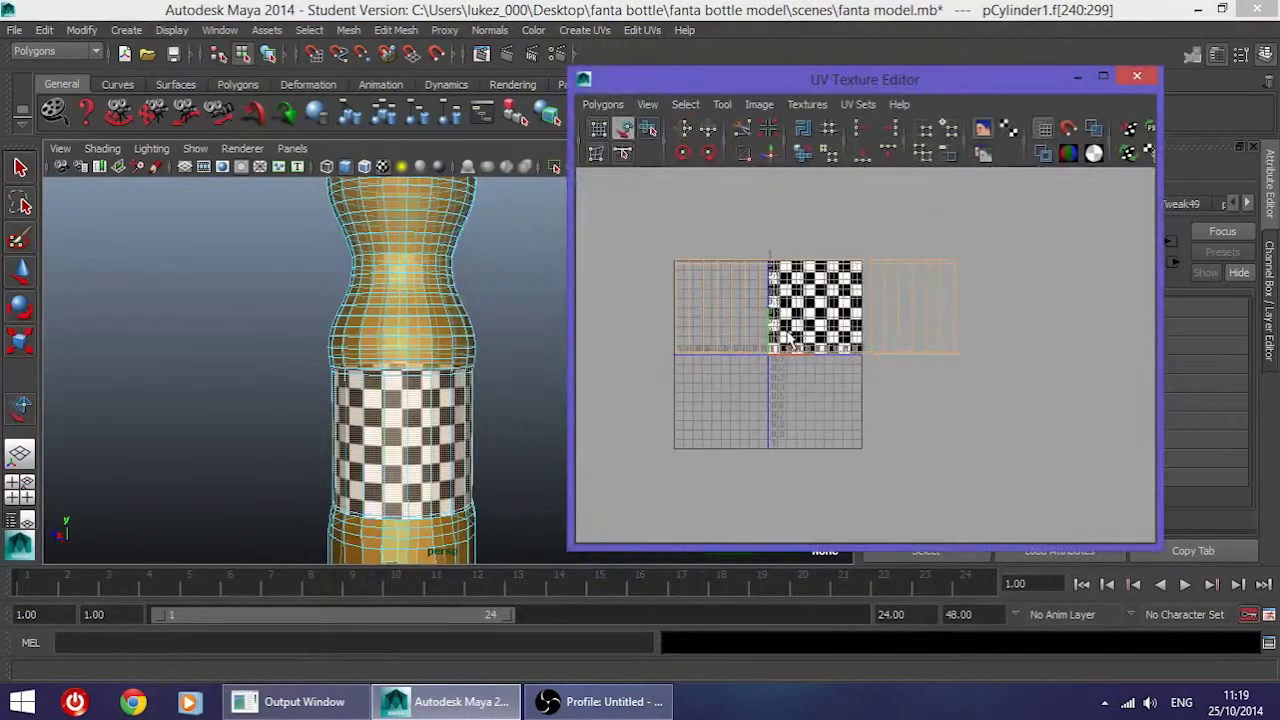
Step: Select the label's UV shell with the Move UV Shell Tool and move it straight down out of the texture tile
{"action": "scroll", "coordinate": [858, 328], "scroll_direction": "up", "scroll_amount": 1}
{"action": "scroll", "coordinate": [860, 328], "scroll_direction": "down", "scroll_amount": 2}
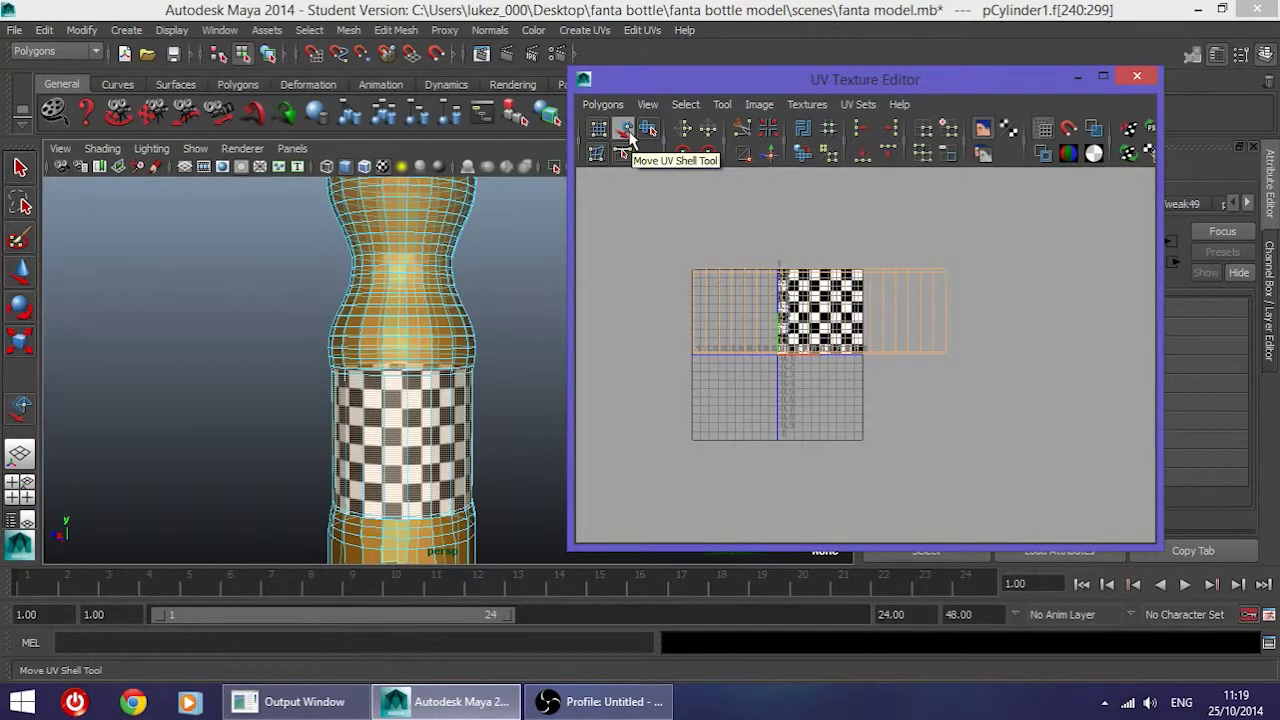
{"action": "left_click_drag", "start_coordinate": [657, 248], "coordinate": [975, 391]}
{"action": "left_click_drag", "start_coordinate": [818, 245], "coordinate": [826, 438]}
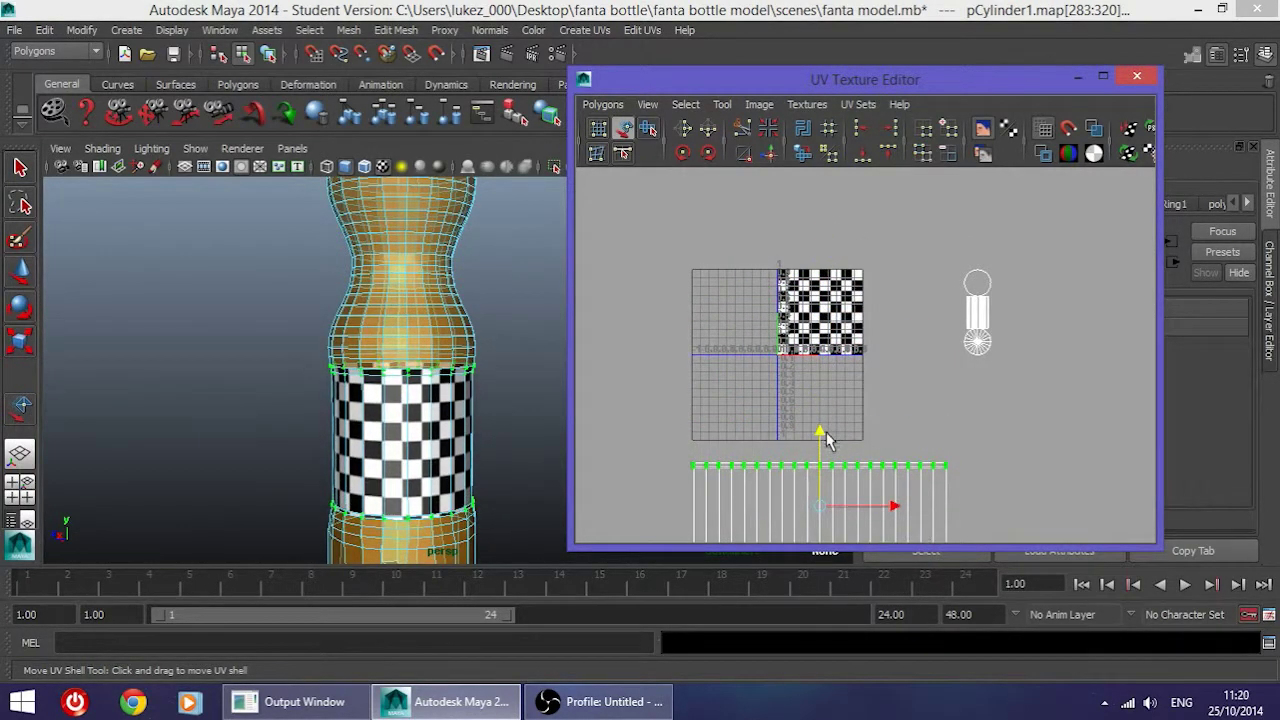
Step: Move the bottle's other UV shells horizontally into the texture tile
{"action": "left_click_drag", "start_coordinate": [1012, 380], "coordinate": [836, 207]}
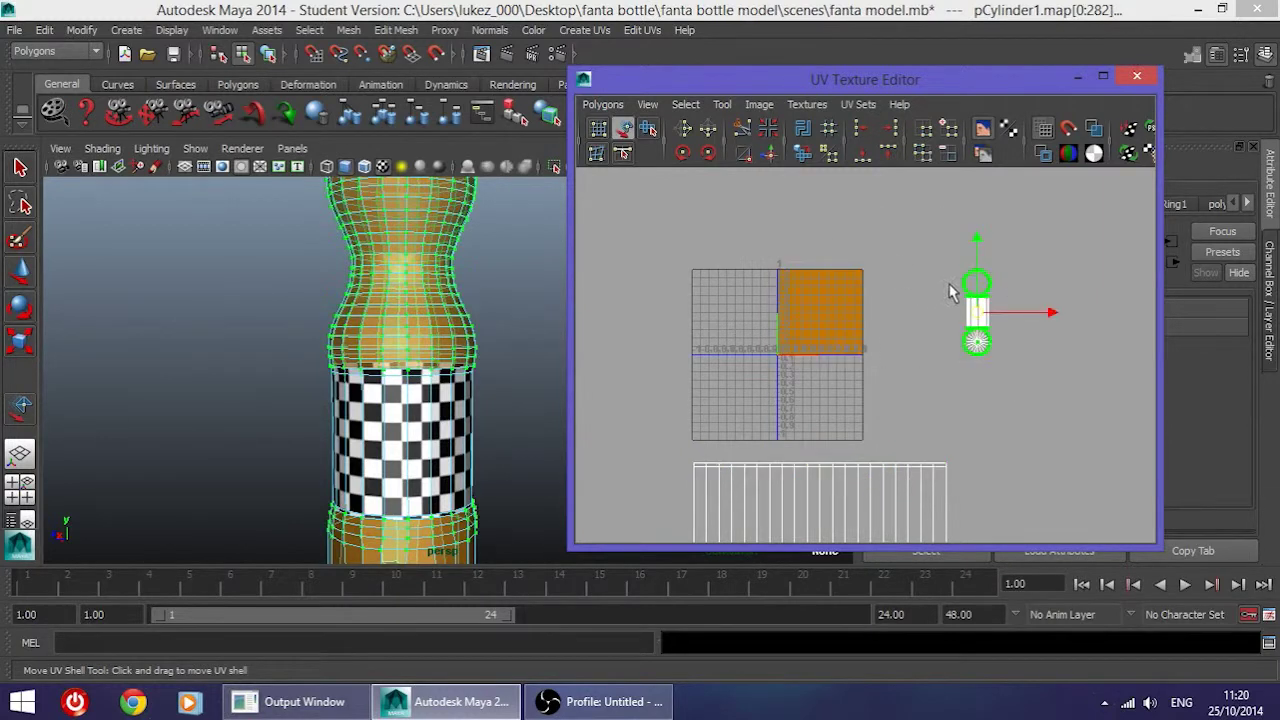
{"action": "left_click_drag", "start_coordinate": [1050, 318], "coordinate": [893, 314]}
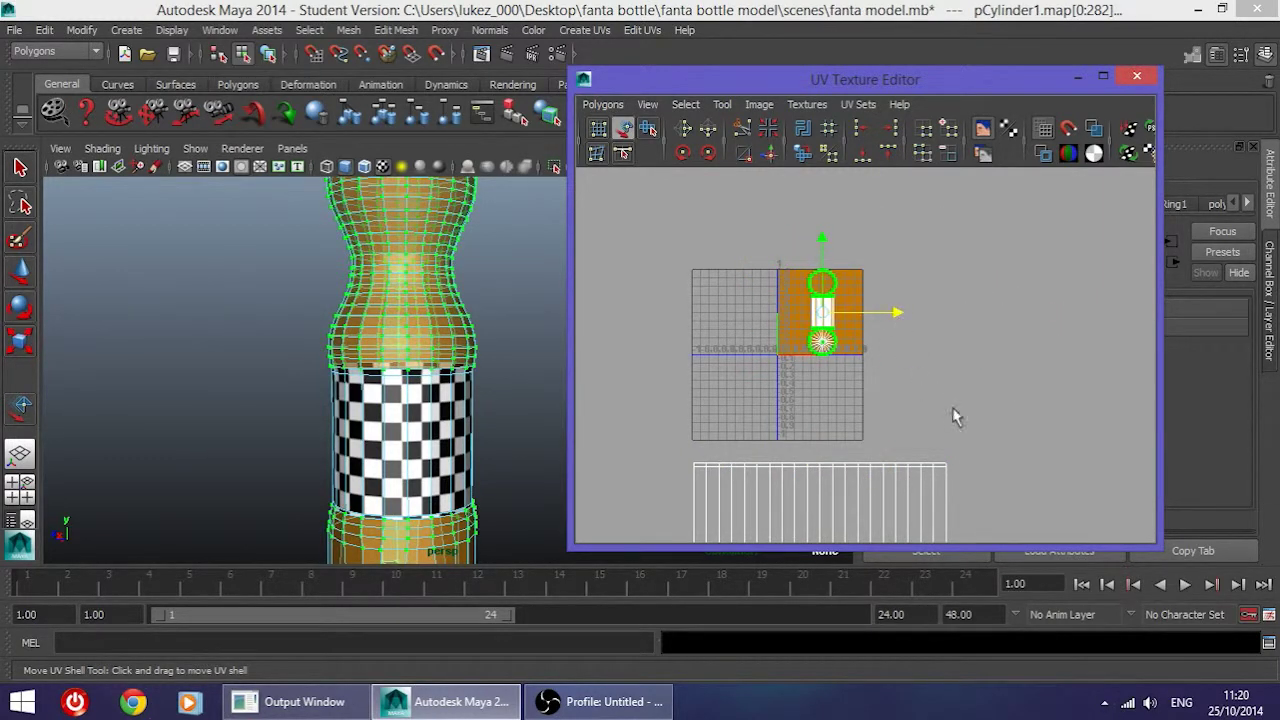
{"action": "left_click", "coordinate": [927, 500]}
Step: Move the bottle's non-label UV shells out of the texture tile, well to its right
{"action": "left_click_drag", "start_coordinate": [920, 378], "coordinate": [600, 203]}
{"action": "left_click_drag", "start_coordinate": [902, 311], "coordinate": [1087, 338]}
{"action": "left_click", "coordinate": [923, 380]}
{"action": "scroll", "coordinate": [857, 477], "scroll_direction": "down", "scroll_amount": 2}
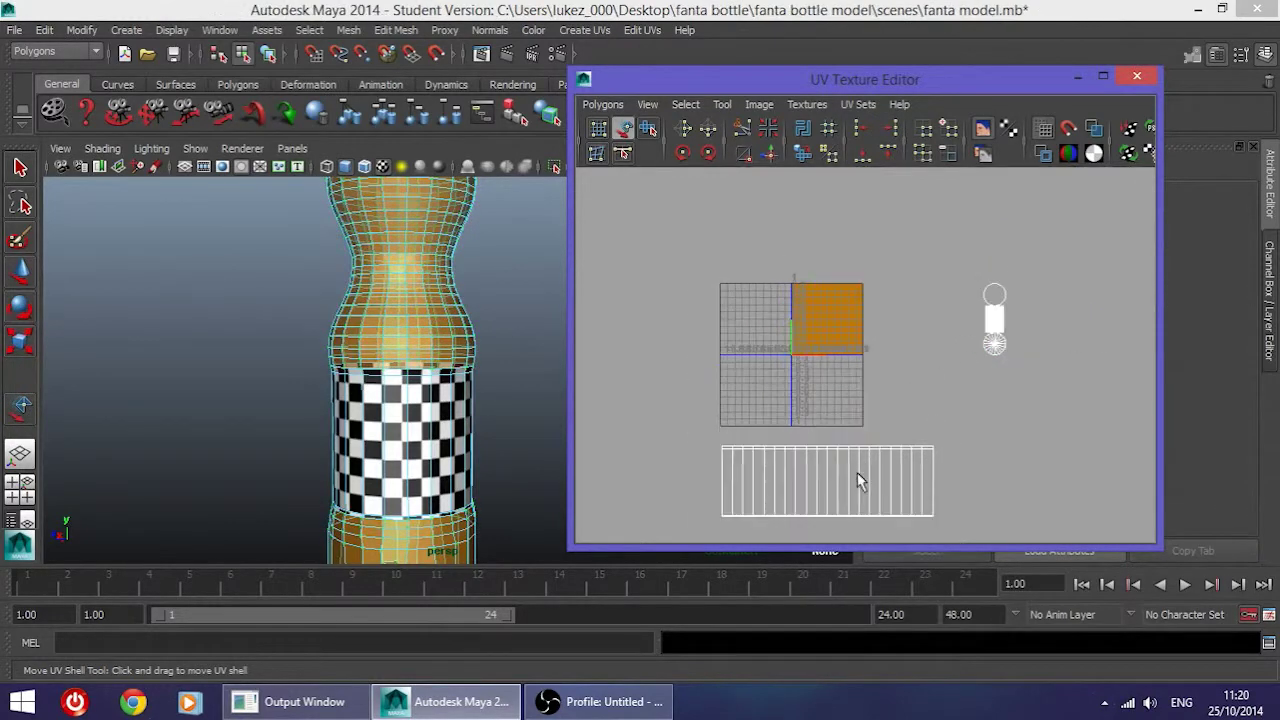
Step: Move the label's UV shell back up so it is centred over the texture tile
{"action": "left_click_drag", "start_coordinate": [922, 497], "coordinate": [684, 374]}
{"action": "left_click_drag", "start_coordinate": [836, 368], "coordinate": [822, 210]}
{"action": "scroll", "coordinate": [840, 213], "scroll_direction": "up", "scroll_amount": 2}
{"action": "middle_click_drag", "start_coordinate": [805, 220], "coordinate": [886, 376], "text": "alt"}
Step: Scale the label's UV shell down uniformly until its full width fits inside the texture tile
{"action": "key", "text": "r"}
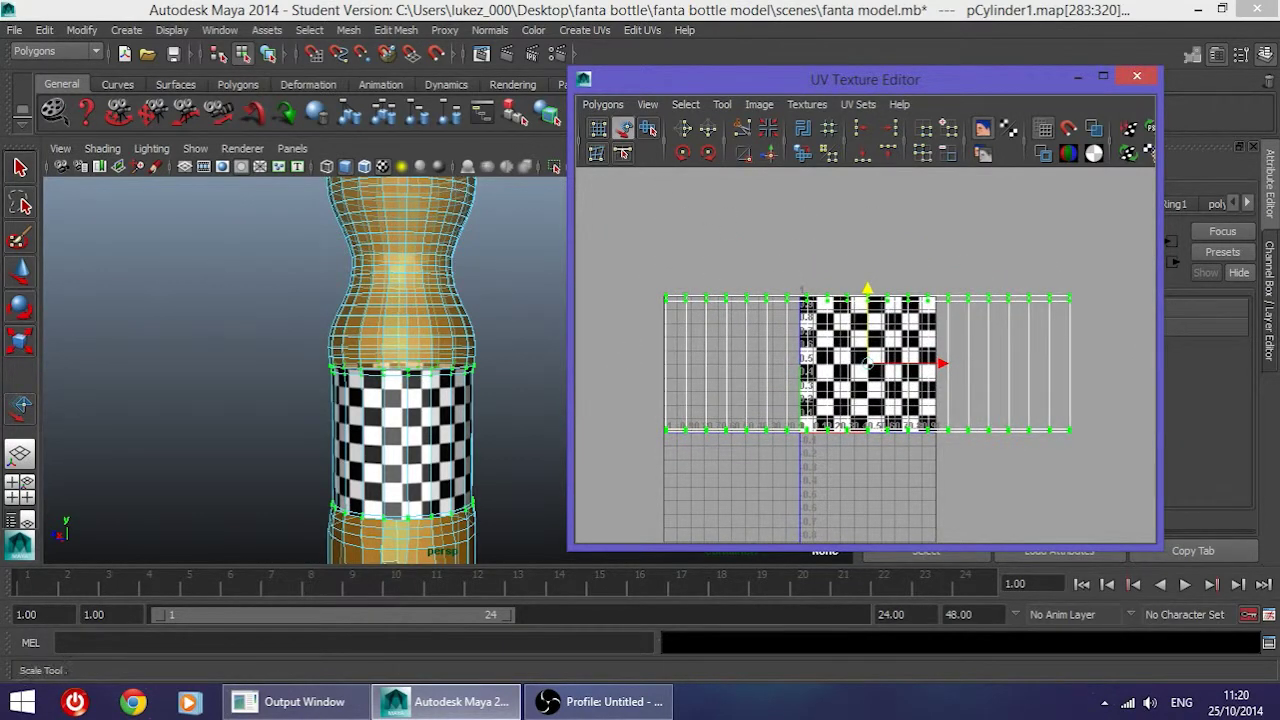
{"action": "left_click_drag", "start_coordinate": [873, 366], "coordinate": [817, 364]}
{"action": "right_click_drag", "start_coordinate": [817, 364], "coordinate": [871, 367], "text": "alt"}
{"action": "scroll", "coordinate": [880, 375], "scroll_direction": "up", "scroll_amount": 3}
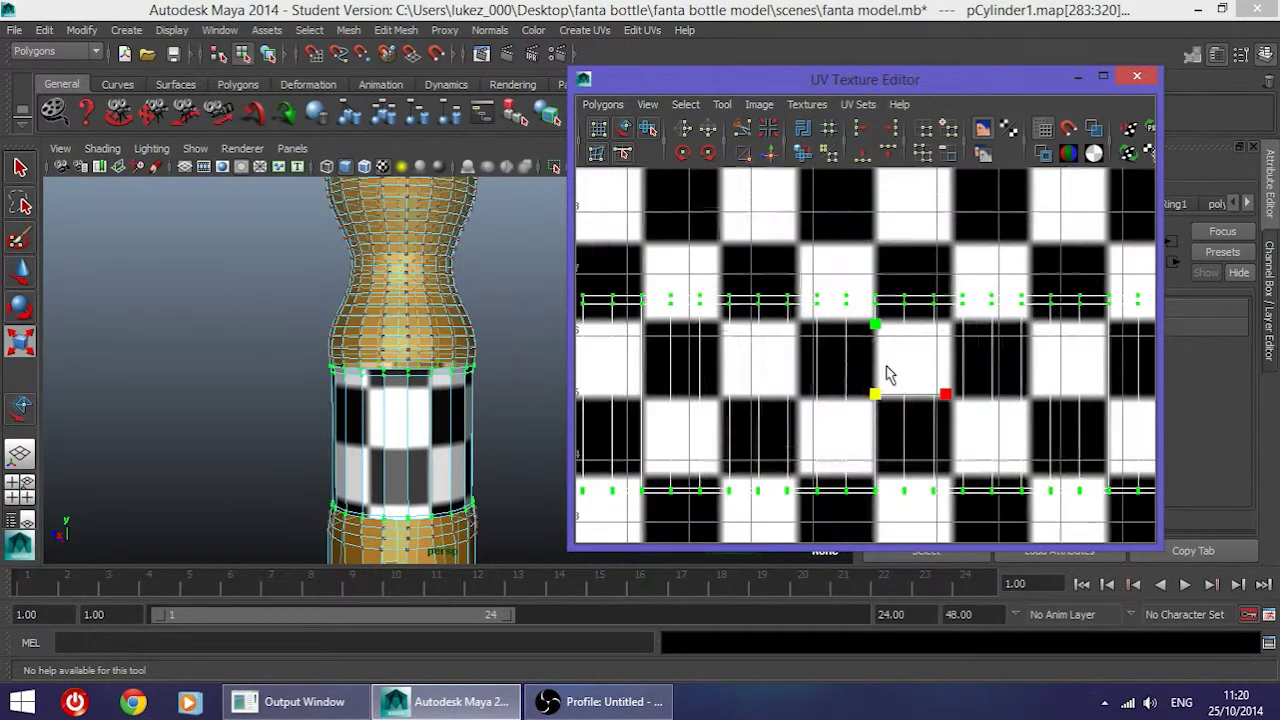
{"action": "scroll", "coordinate": [886, 373], "scroll_direction": "down", "scroll_amount": 2}
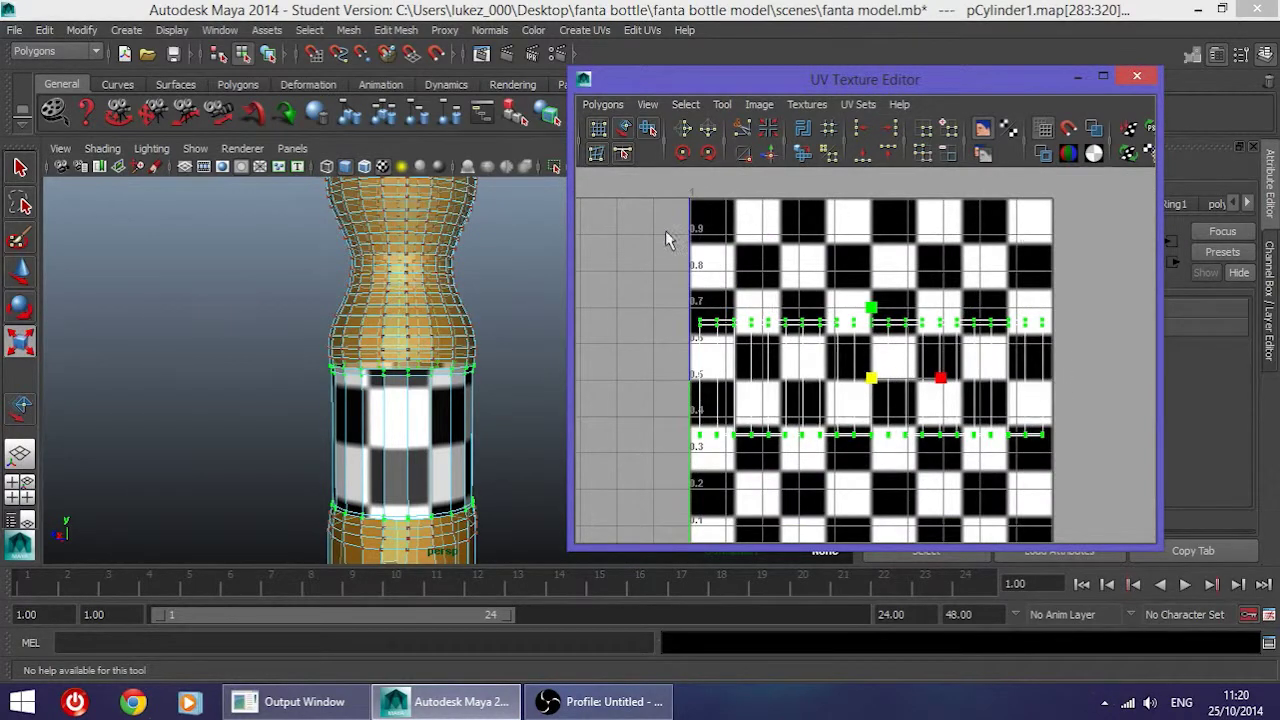
{"action": "key", "text": "w"}
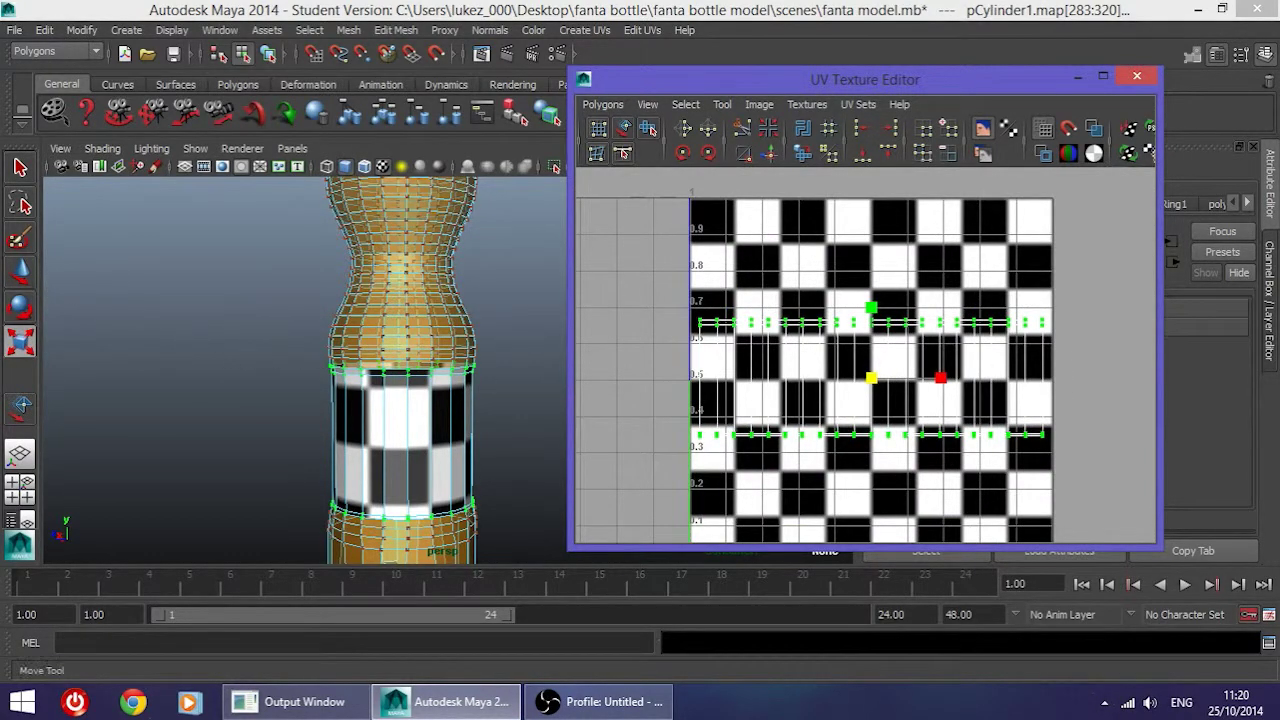
{"action": "key", "text": "a"}
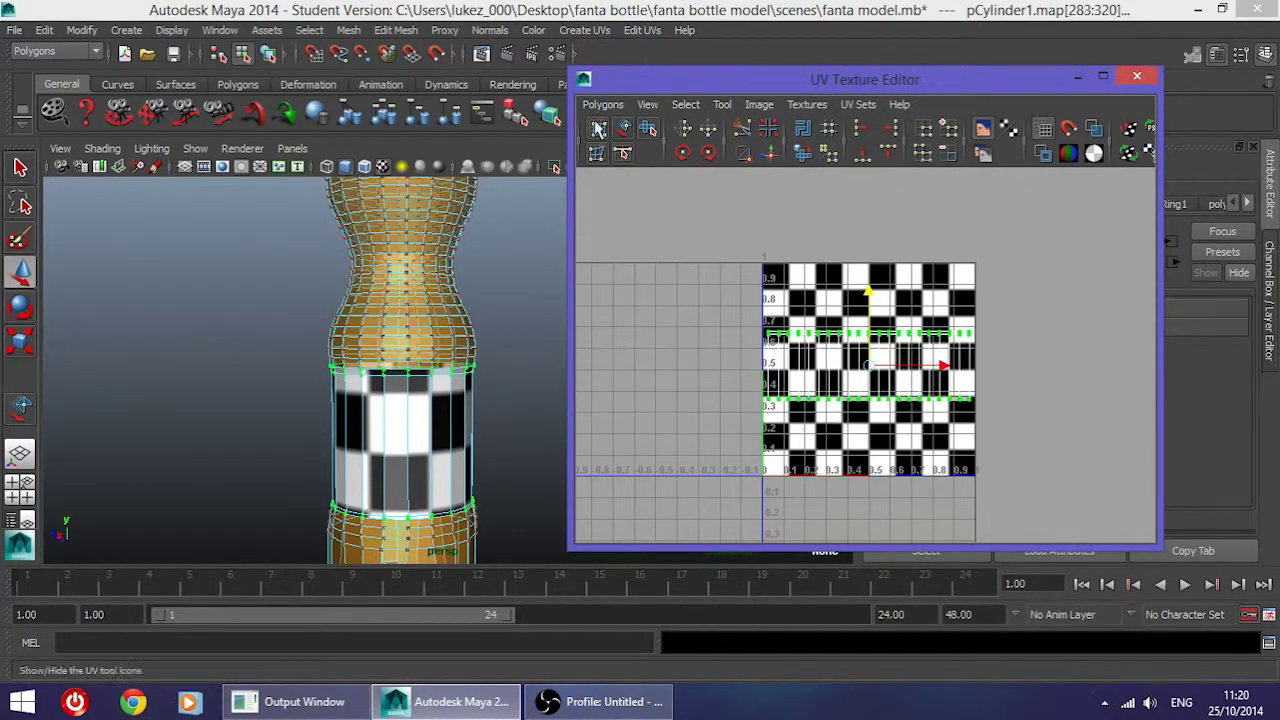
{"action": "scroll", "coordinate": [950, 323], "scroll_direction": "down", "scroll_amount": 3}
{"action": "middle_click_drag", "start_coordinate": [892, 306], "coordinate": [940, 300], "text": "alt"}
{"action": "scroll", "coordinate": [933, 349], "scroll_direction": "up", "scroll_amount": 2}
Step: Start a UV Snapshot of the label and set its file name to wrapper_uv in the project's images folder
{"action": "left_click", "coordinate": [602, 106]}
{"action": "left_click", "coordinate": [602, 106]}
{"action": "left_click", "coordinate": [602, 106]}
{"action": "left_click", "coordinate": [636, 646]}
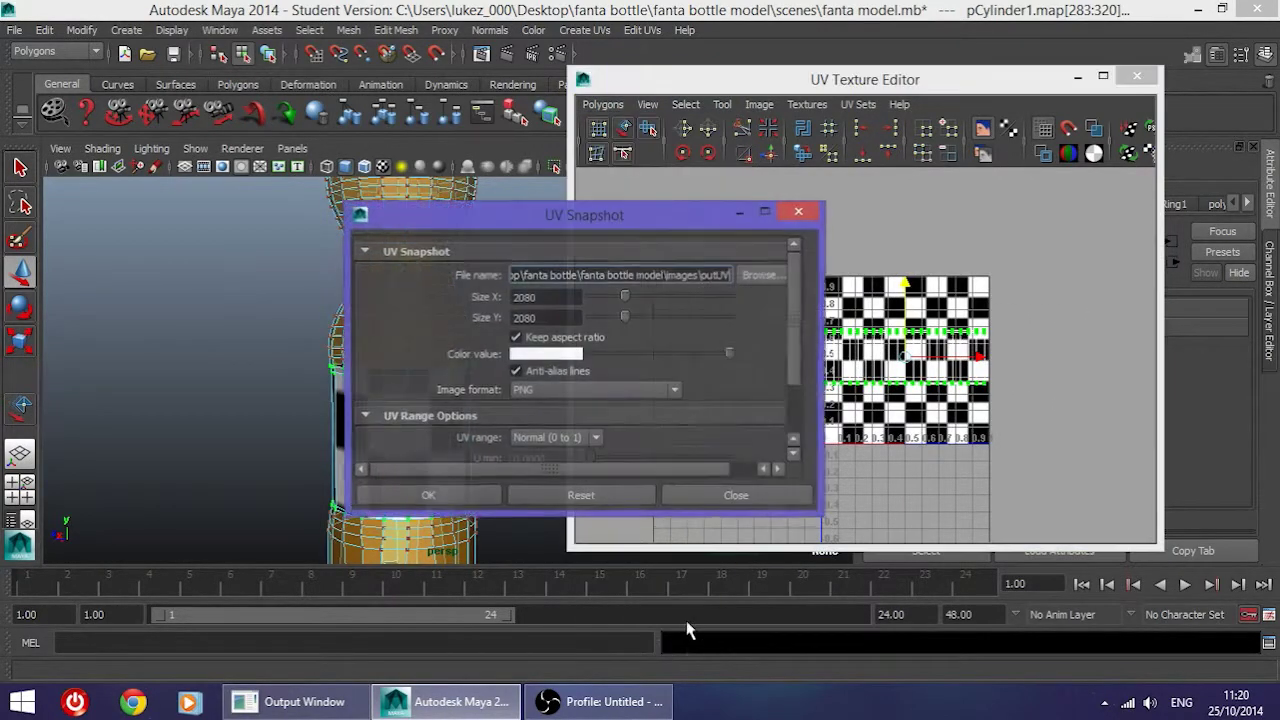
{"action": "left_click", "coordinate": [760, 278]}
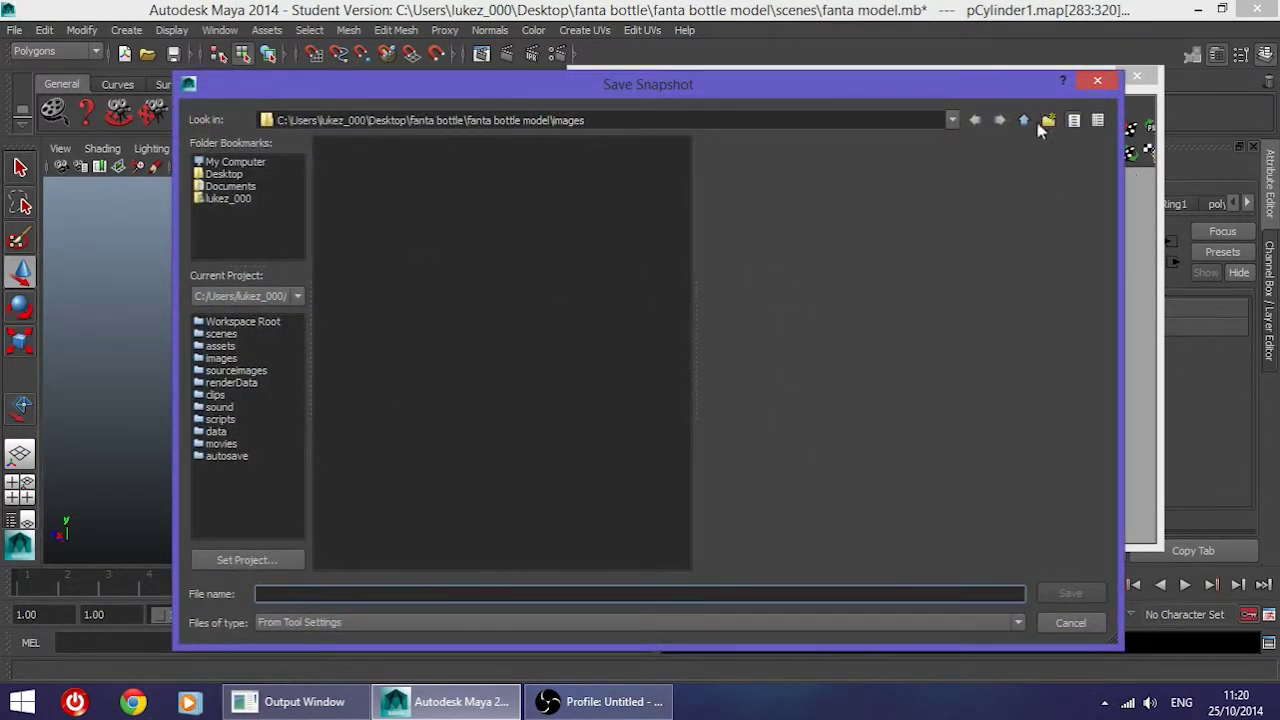
{"action": "left_click", "coordinate": [1023, 120]}
{"action": "double_click", "coordinate": [344, 221]}
{"action": "type", "text": "wrapper_u"}
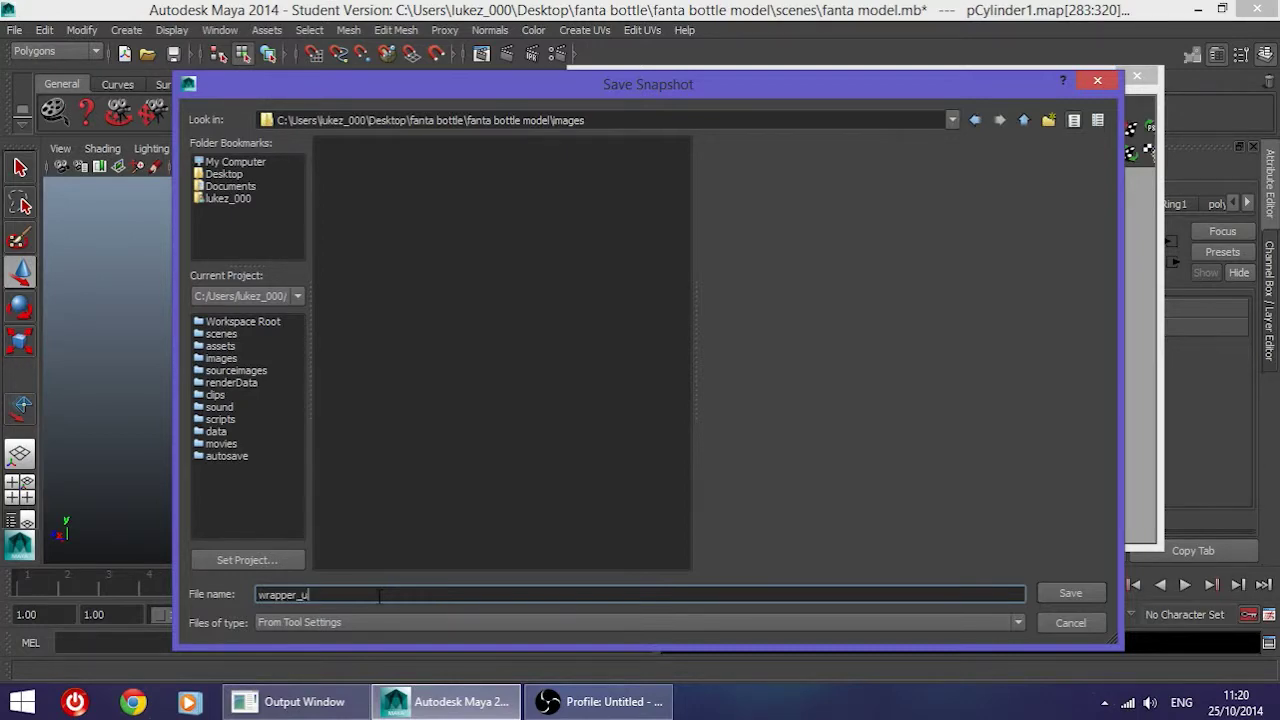
{"action": "type", "text": "v"}
{"action": "key", "text": "Return"}
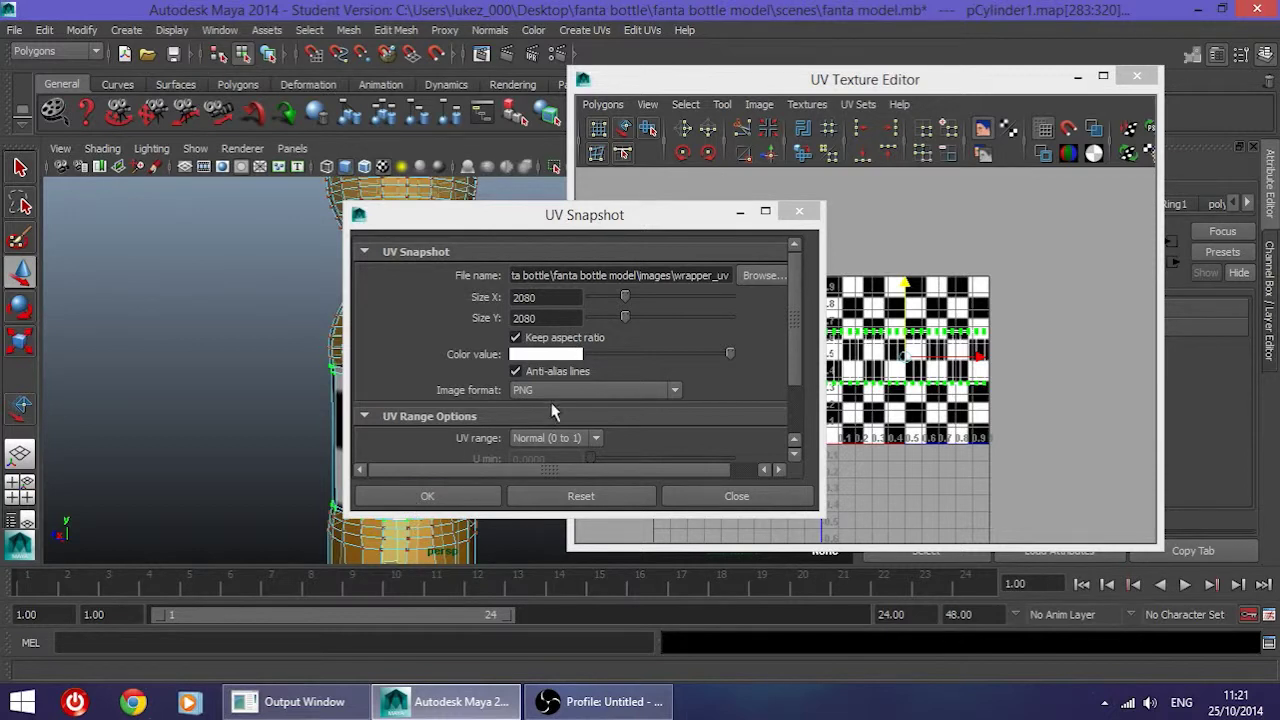
Step: Choose PNG as the image format and create the label's UV snapshot
{"action": "left_click", "coordinate": [637, 388]}
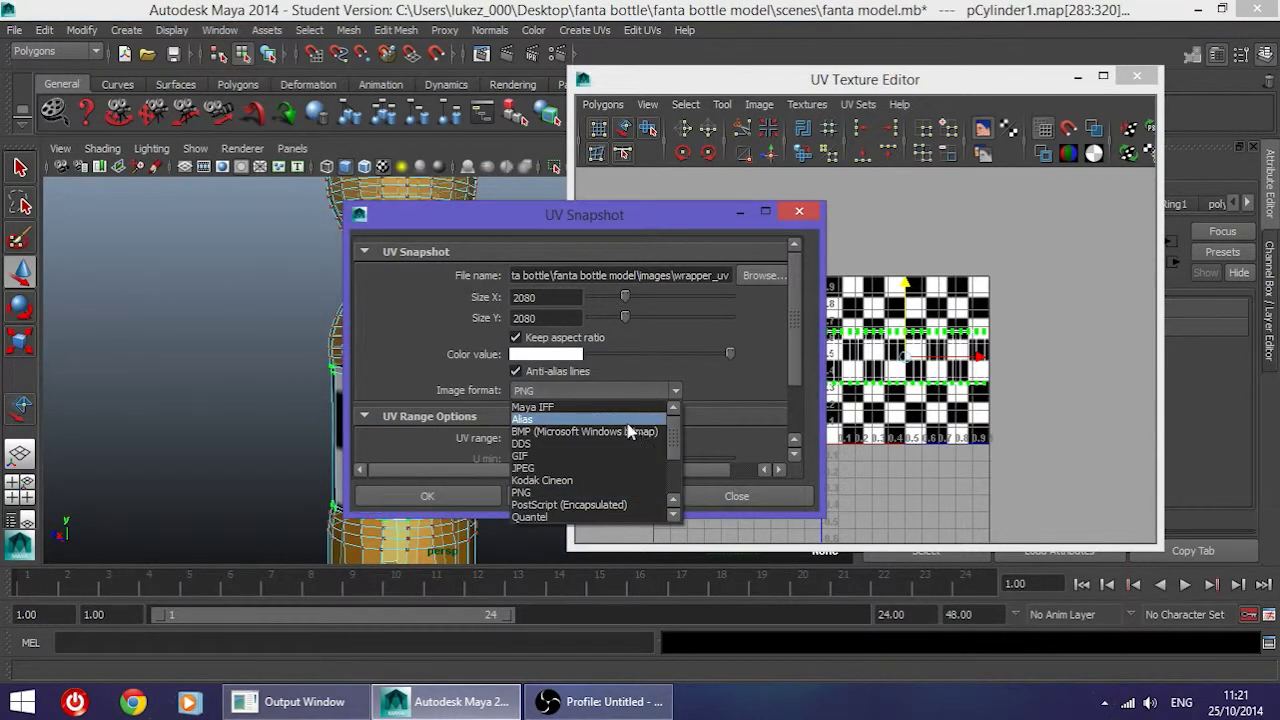
{"action": "left_click", "coordinate": [636, 492]}
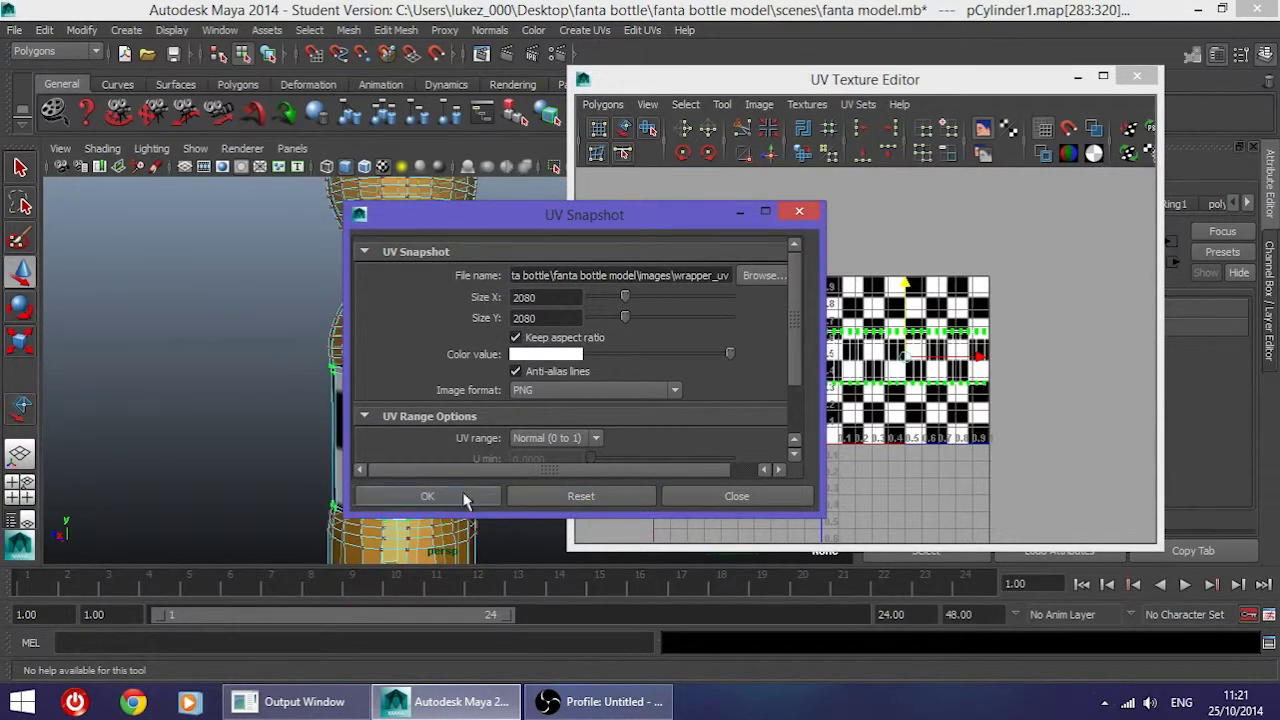
{"action": "left_click", "coordinate": [430, 496]}
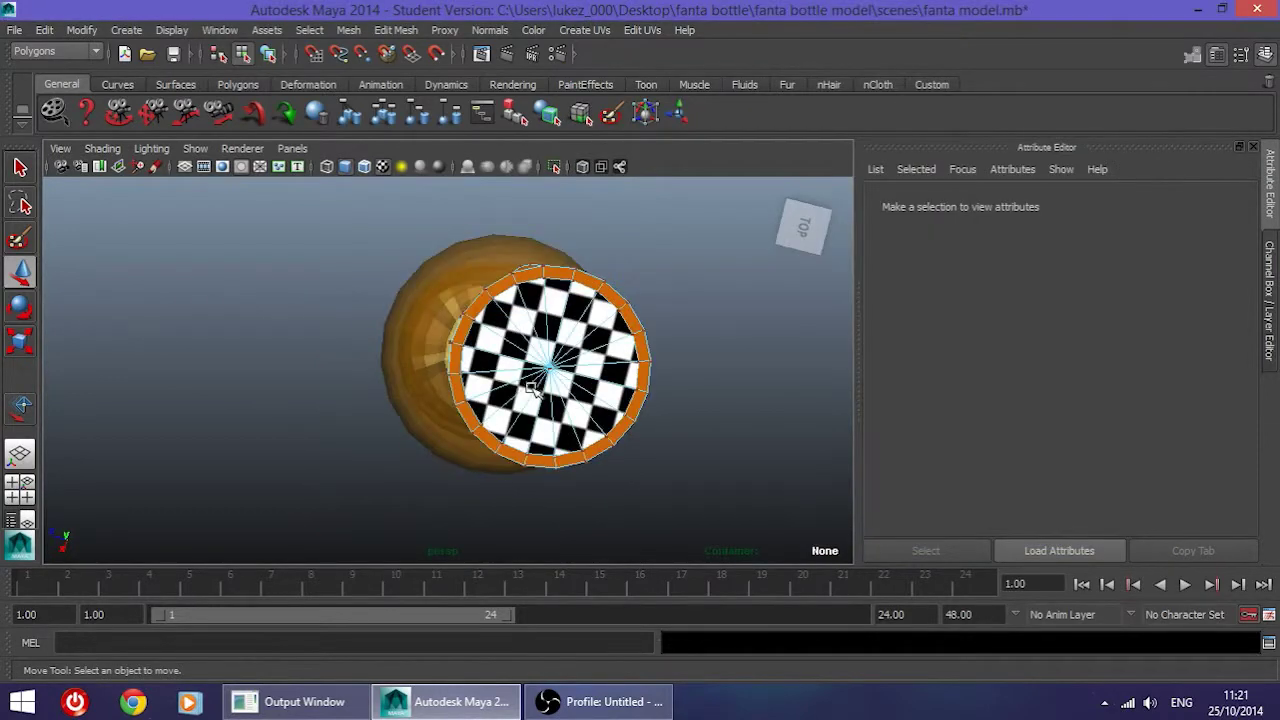
Step: Select the cap's top faces and open the UV Texture Editor for them
{"action": "right_click", "coordinate": [547, 389]}
{"action": "right_click_drag", "start_coordinate": [546, 389], "coordinate": [550, 394]}
{"action": "middle_click_drag", "start_coordinate": [586, 428], "coordinate": [540, 408], "text": "alt"}
{"action": "scroll", "coordinate": [532, 408], "scroll_direction": "up", "scroll_amount": 5}
{"action": "left_click", "coordinate": [631, 32]}
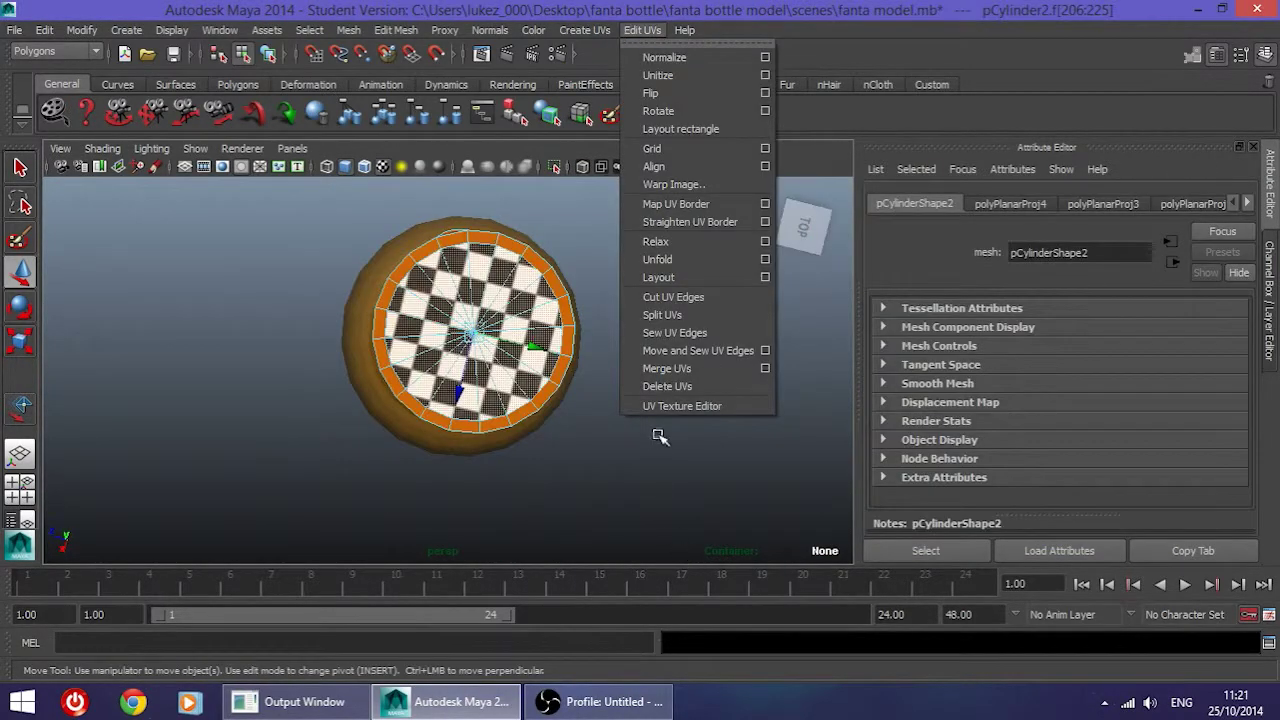
{"action": "left_click", "coordinate": [660, 405]}
{"action": "scroll", "coordinate": [872, 394], "scroll_direction": "up", "scroll_amount": 3}
{"action": "middle_click_drag", "start_coordinate": [900, 391], "coordinate": [840, 380], "text": "alt"}
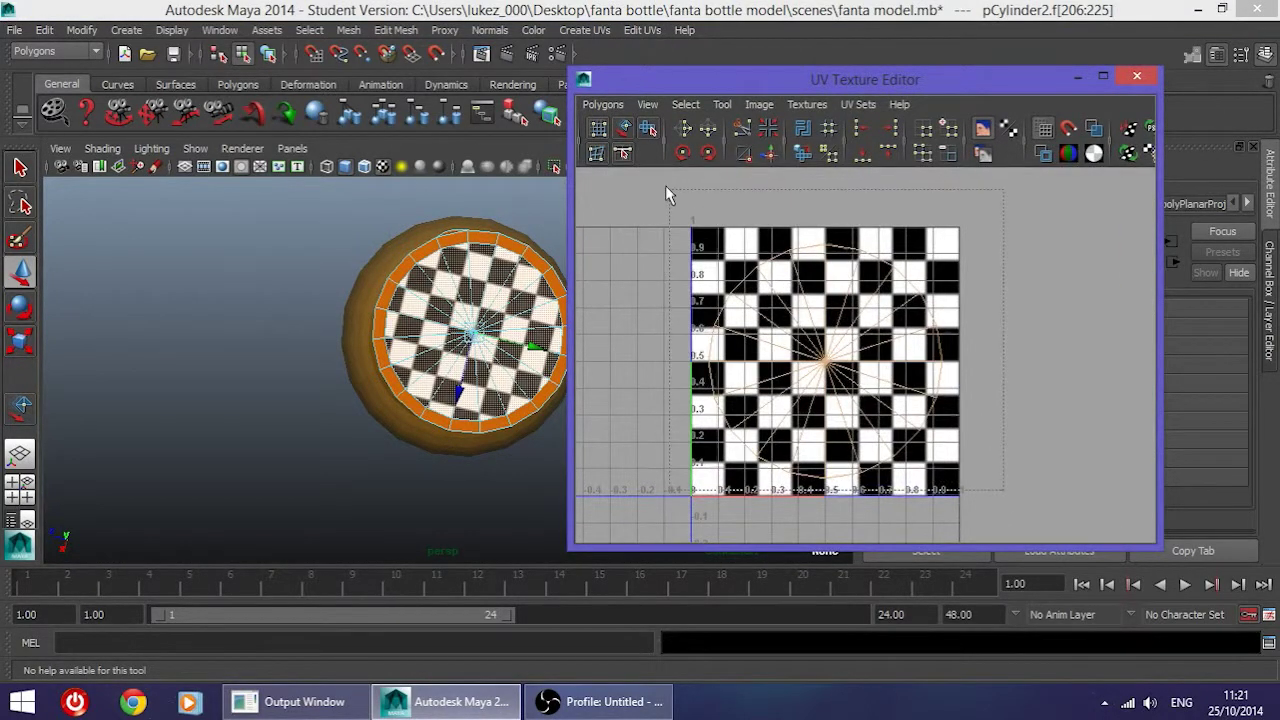
{"action": "scroll", "coordinate": [866, 358], "scroll_direction": "down", "scroll_amount": 4}
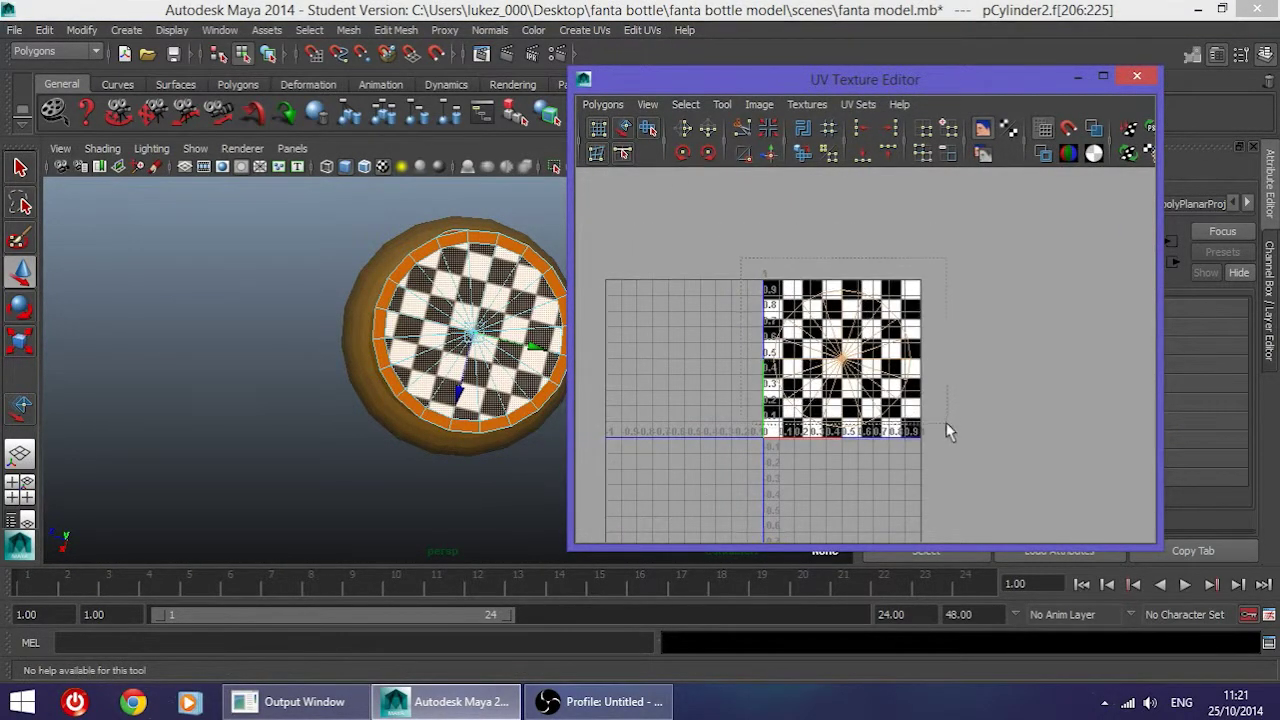
Step: Move the cap top's circular UV shell with the Move UV Shell Tool to the left of the texture tile
{"action": "left_click", "coordinate": [623, 128]}
{"action": "left_click_drag", "start_coordinate": [763, 266], "coordinate": [952, 450]}
{"action": "left_click_drag", "start_coordinate": [915, 358], "coordinate": [730, 358]}
Step: Move the cap's remaining UV shells far to the right, outside the texture tile
{"action": "left_click_drag", "start_coordinate": [772, 252], "coordinate": [985, 484]}
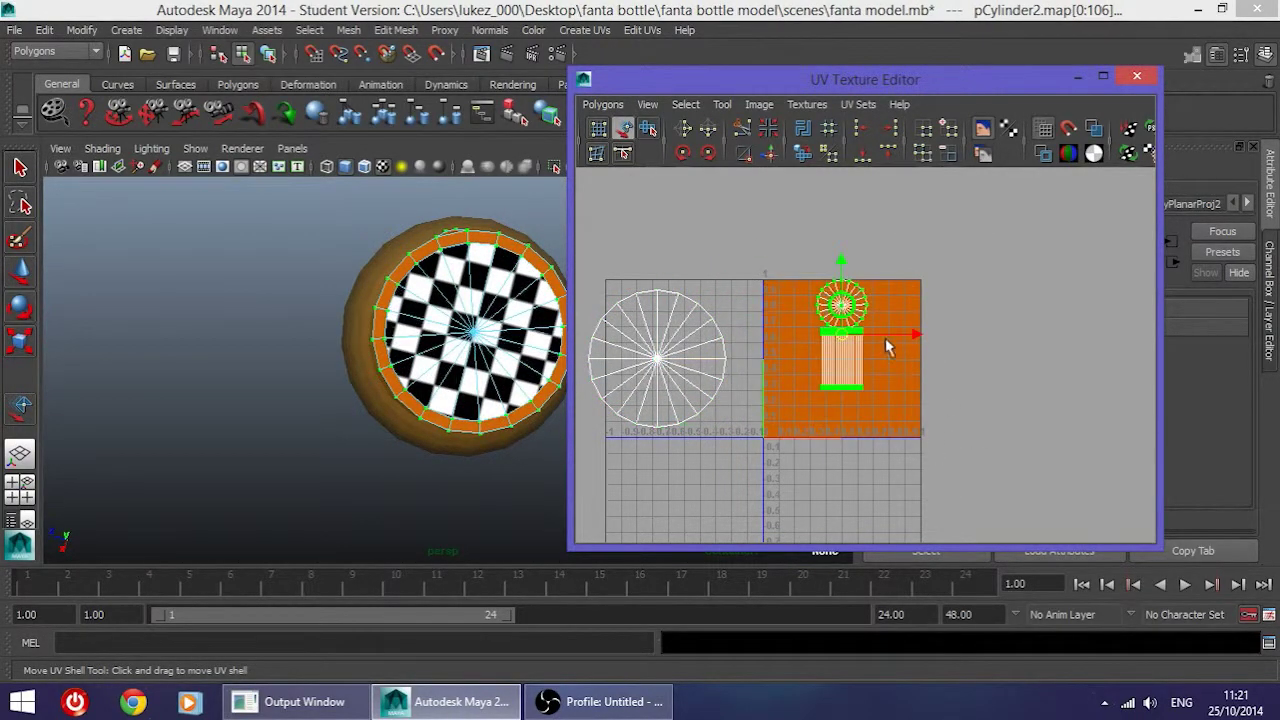
{"action": "left_click_drag", "start_coordinate": [914, 338], "coordinate": [1206, 352]}
{"action": "left_click", "coordinate": [841, 463]}
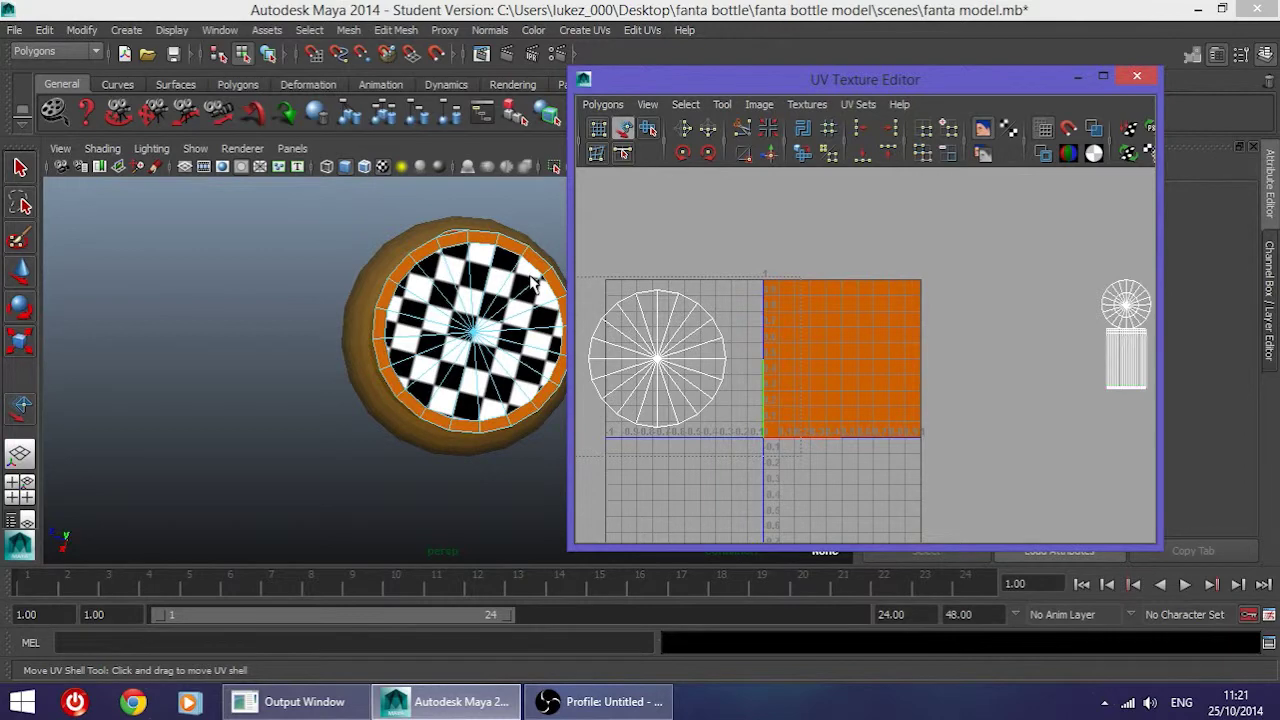
Step: Move the cap top's circular UV shell back into the texture tile and deselect it
{"action": "left_click", "coordinate": [608, 352]}
{"action": "left_click_drag", "start_coordinate": [745, 358], "coordinate": [922, 388]}
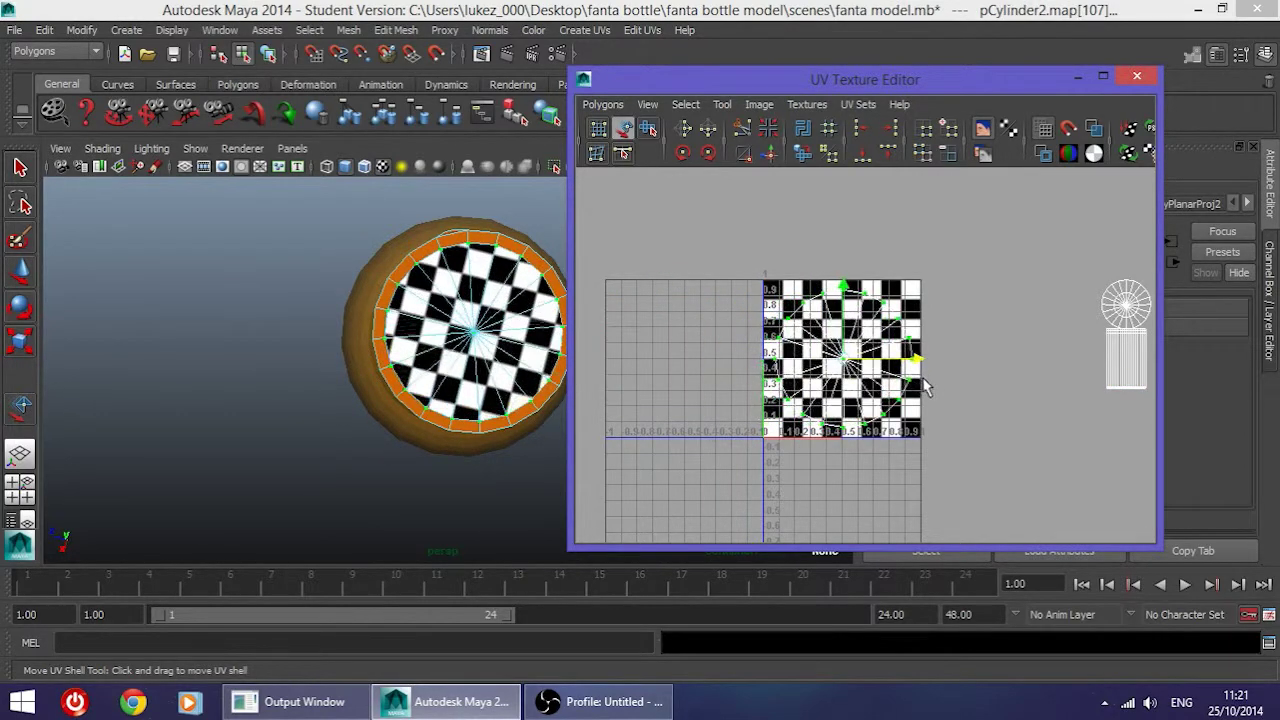
{"action": "left_click", "coordinate": [945, 422]}
{"action": "middle_click_drag", "start_coordinate": [945, 422], "coordinate": [890, 410], "text": "alt"}
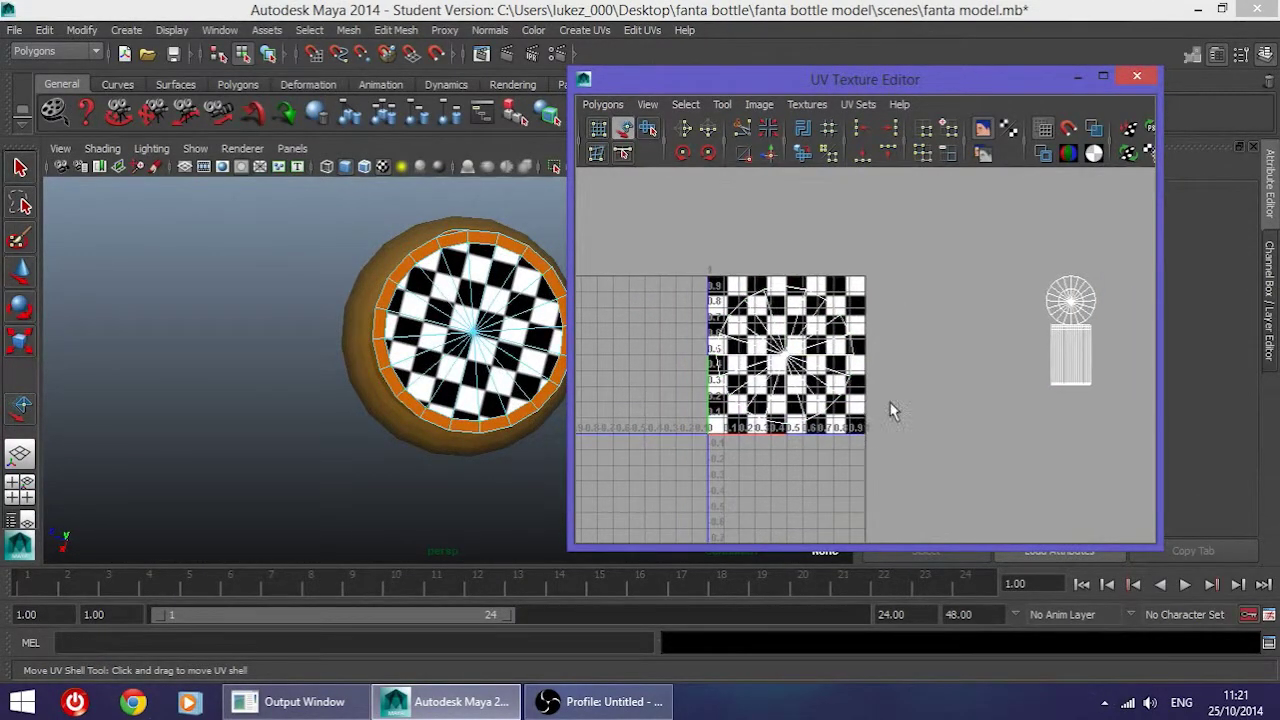
Step: Set up a UV Snapshot named cap_uv in the project's images folder and try to create it
{"action": "left_click", "coordinate": [601, 104]}
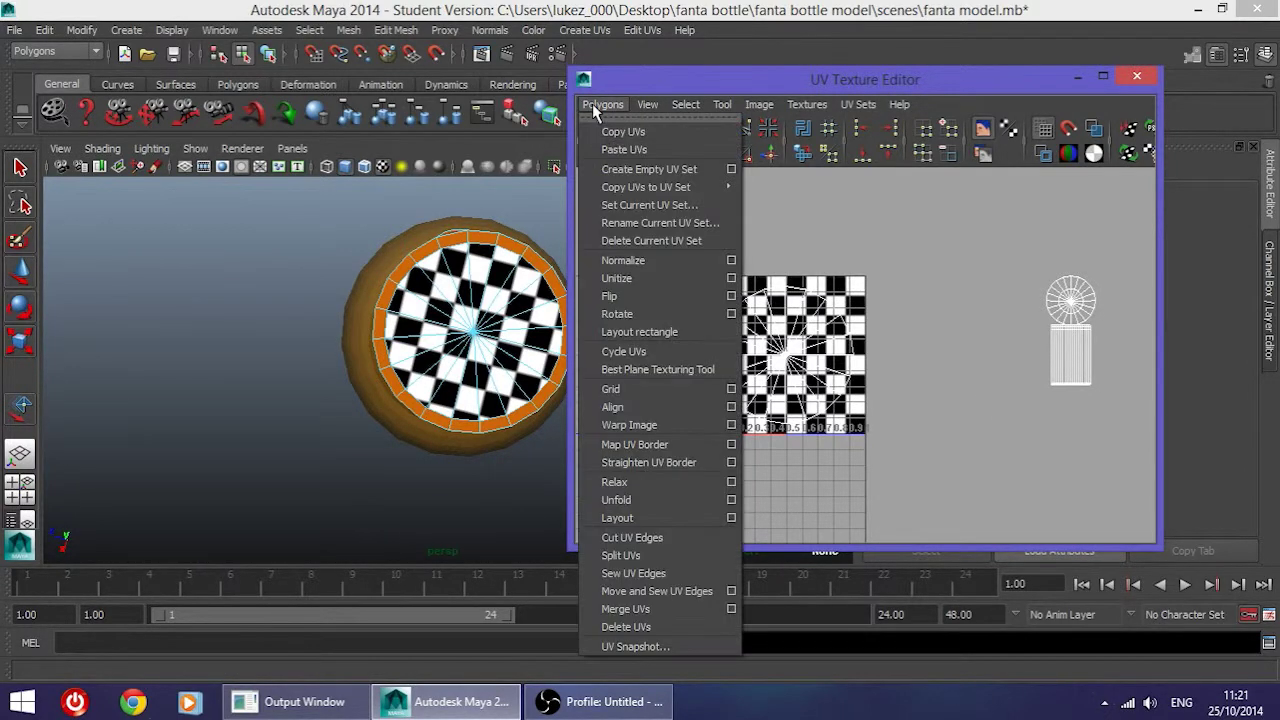
{"action": "left_click", "coordinate": [636, 647]}
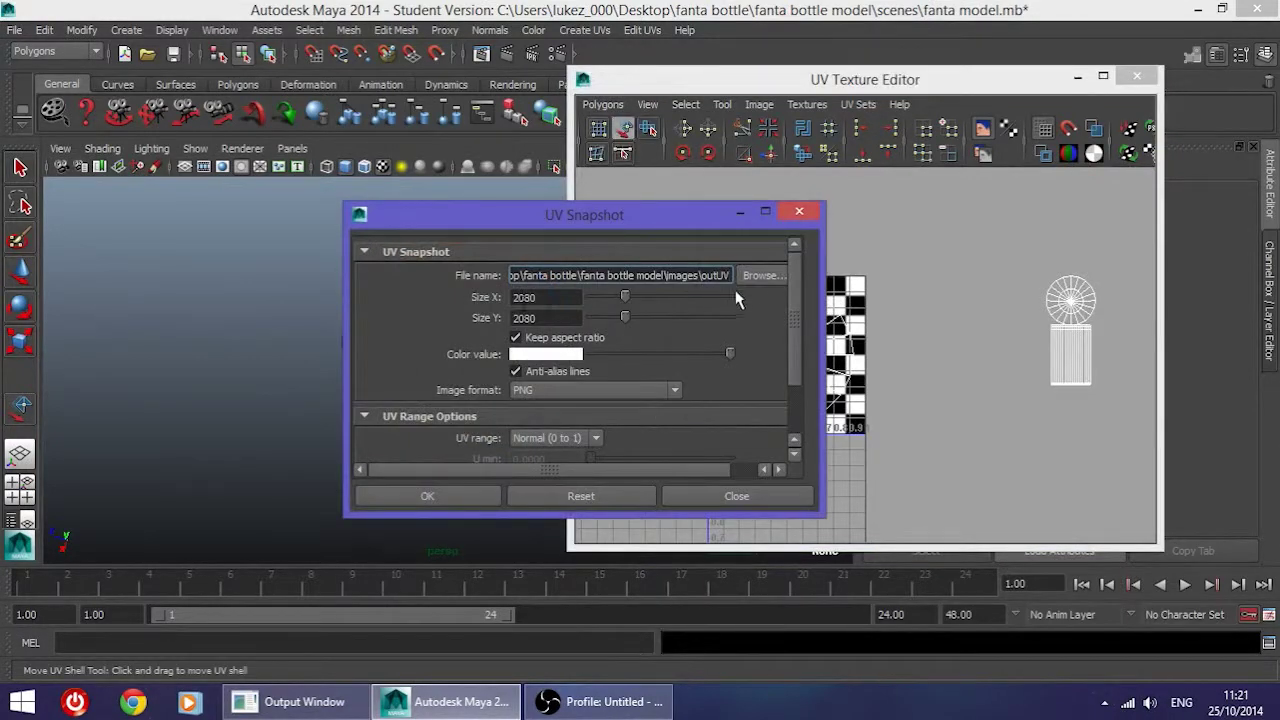
{"action": "left_click", "coordinate": [760, 276]}
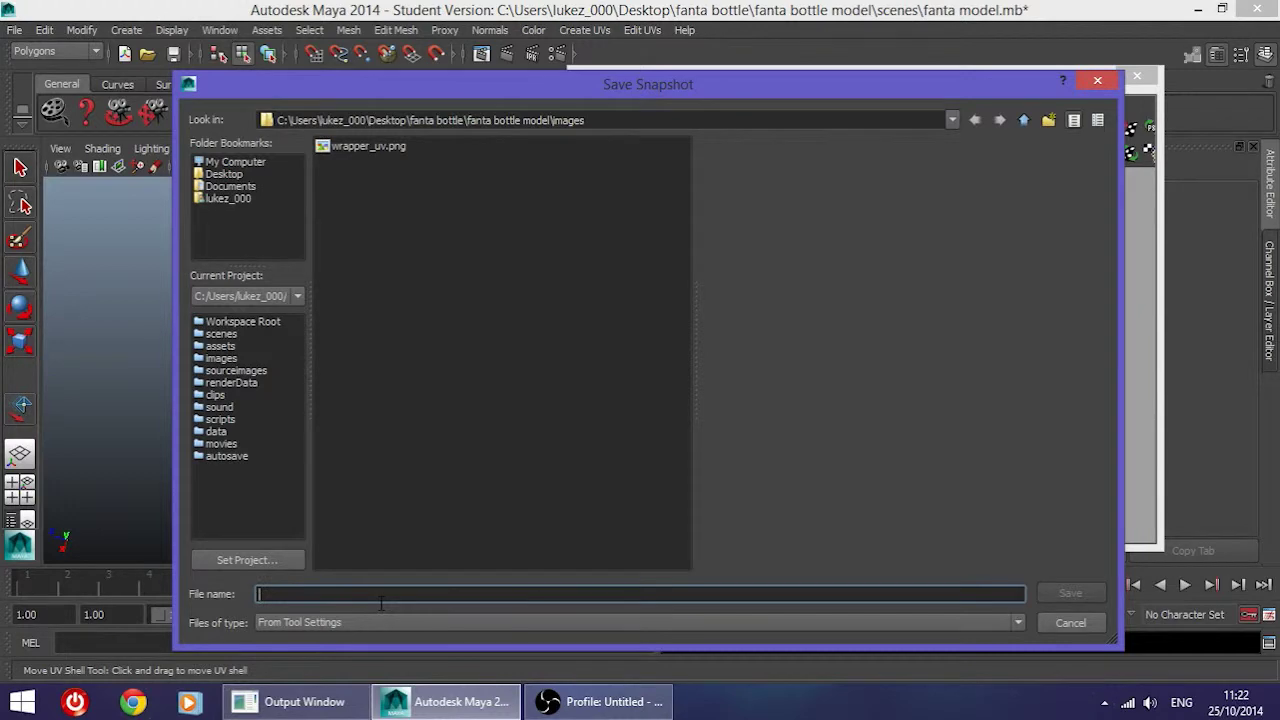
{"action": "type", "text": "cap_uv"}
{"action": "key", "text": "Return"}
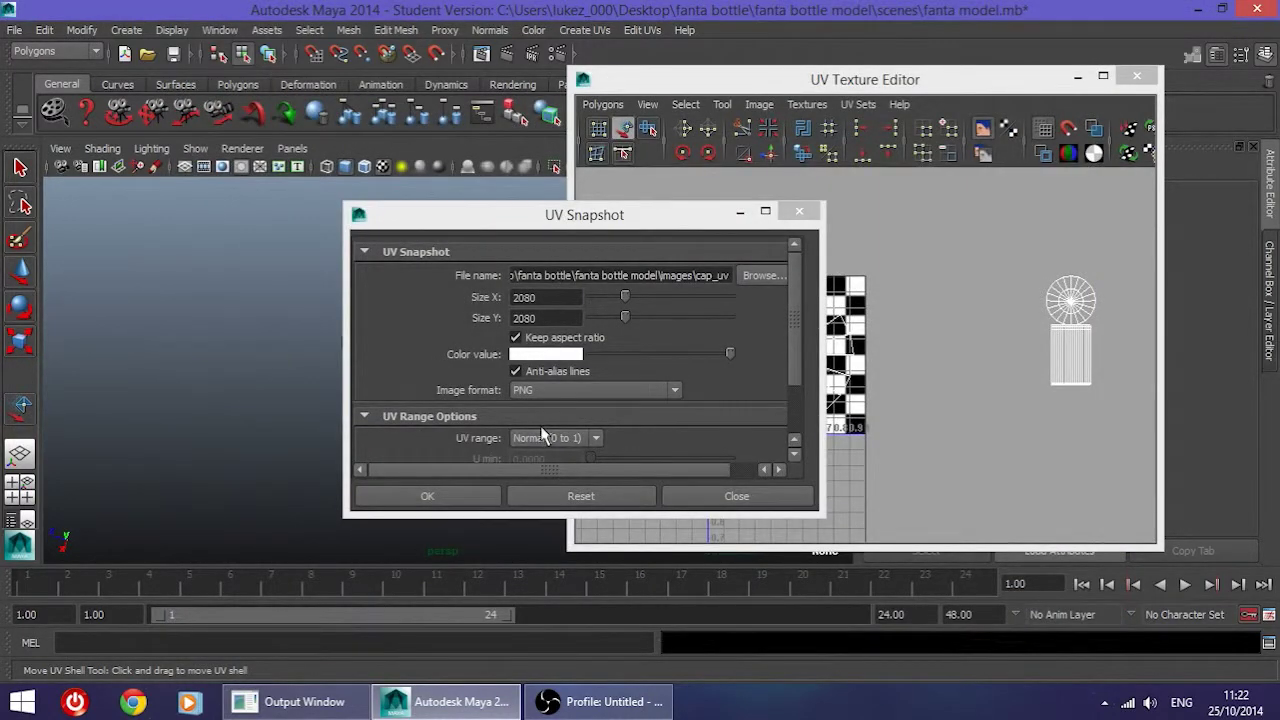
{"action": "left_click", "coordinate": [438, 503]}
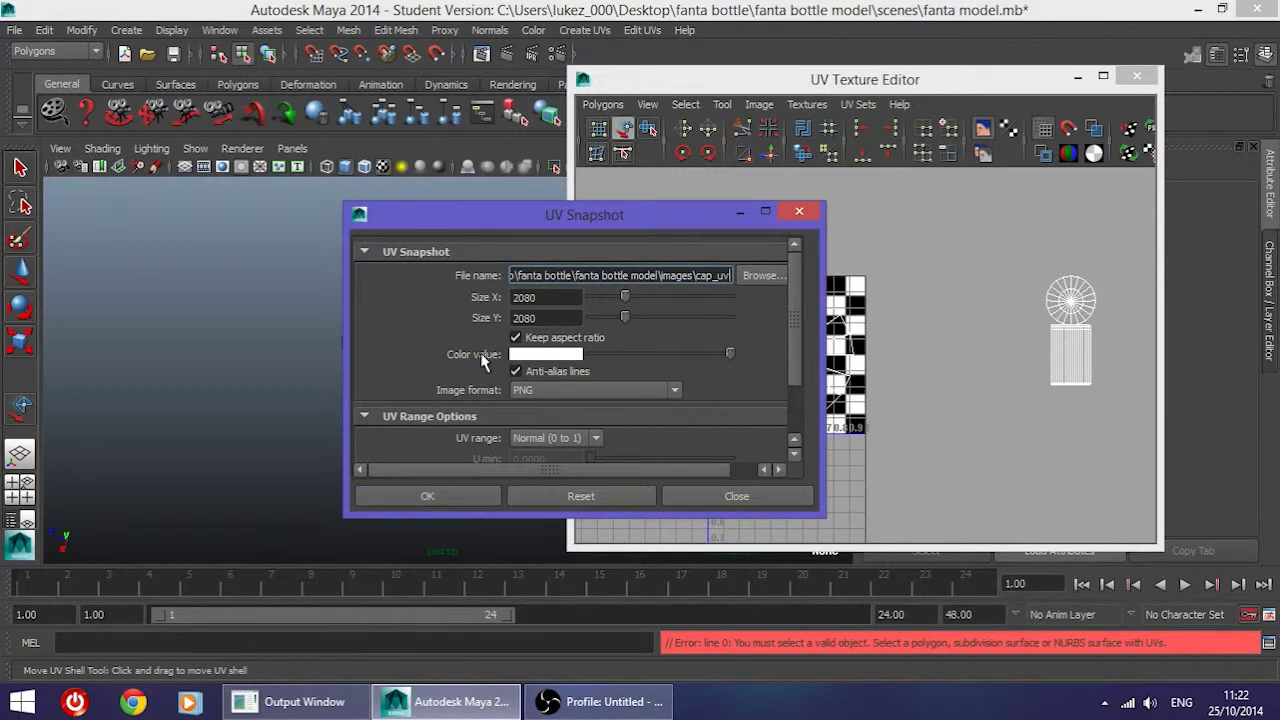
Step: Move the snapshot dialog aside, select the whole cap object and create the cap_uv snapshot
{"action": "left_click_drag", "start_coordinate": [528, 232], "coordinate": [810, 247]}
{"action": "right_click_drag", "start_coordinate": [485, 310], "coordinate": [570, 290]}
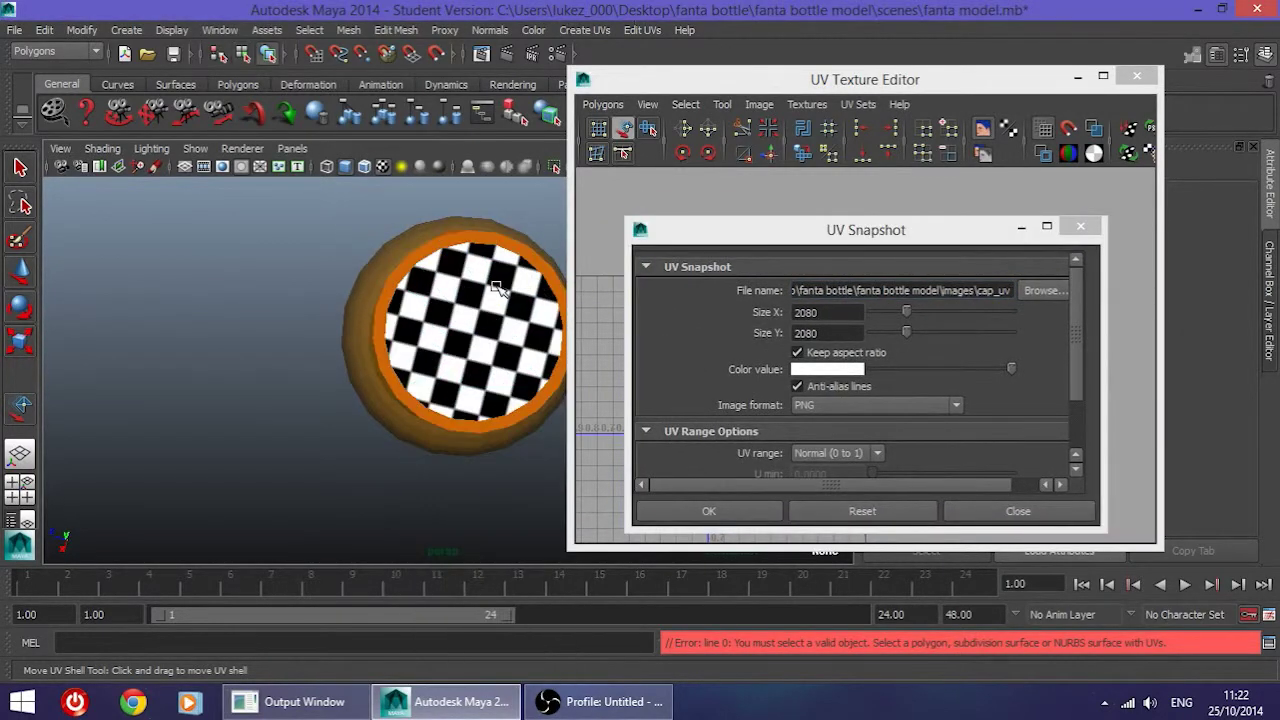
{"action": "left_click", "coordinate": [775, 509]}
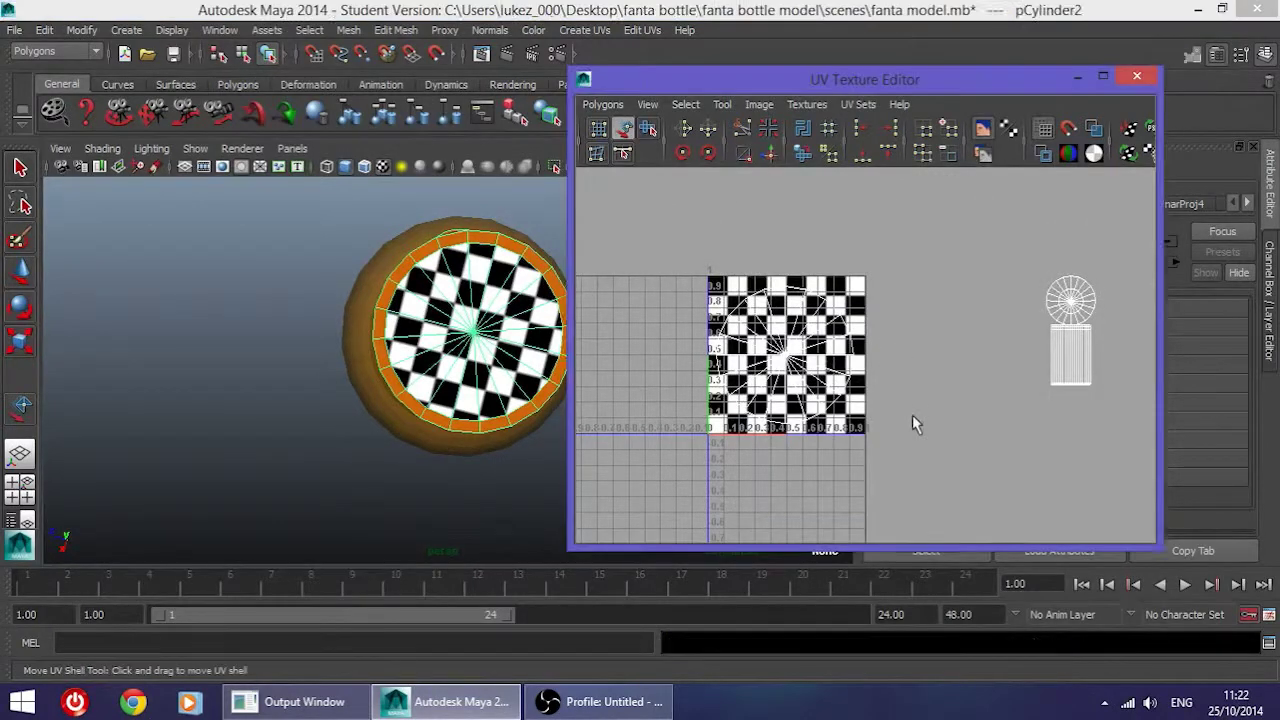
Step: Deselect the cap, leave the UV Texture Editor and minimise Maya to reach the desktop
{"action": "left_click", "coordinate": [912, 414]}
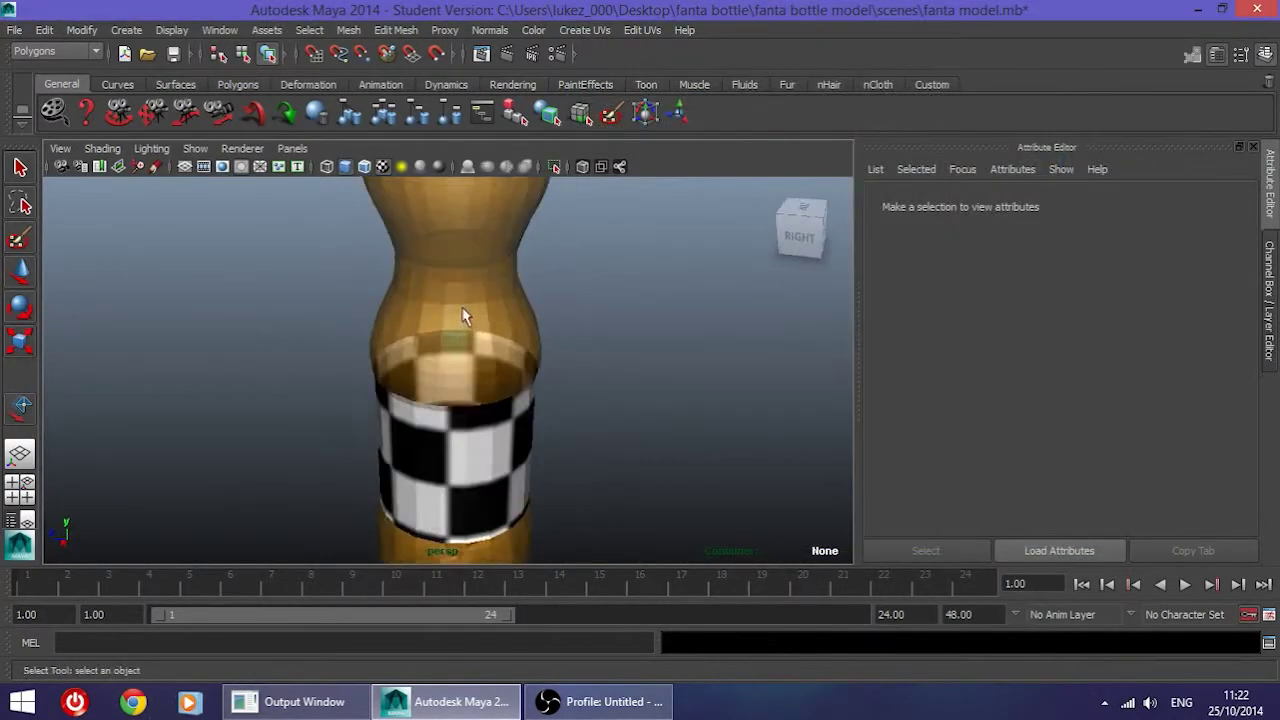
{"action": "scroll", "coordinate": [462, 308], "scroll_direction": "down", "scroll_amount": 3}
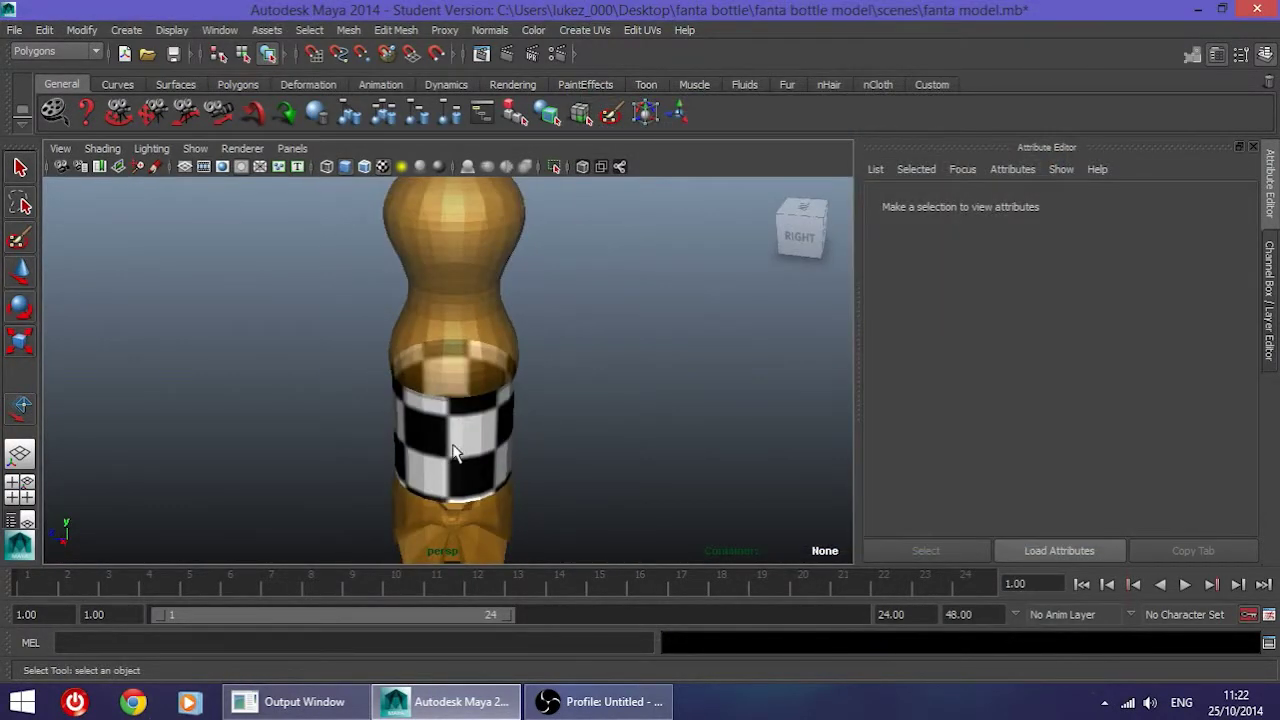
{"action": "left_click_drag", "start_coordinate": [453, 446], "coordinate": [453, 414], "text": "alt"}
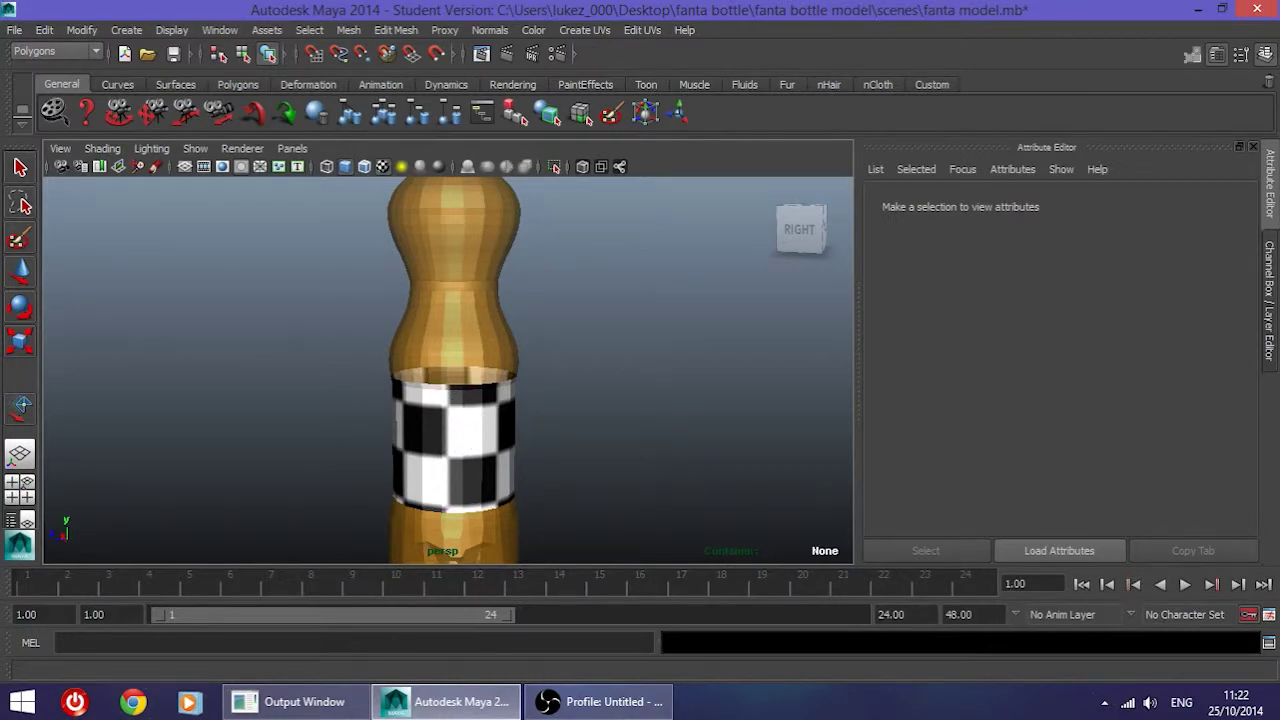
{"action": "left_click", "coordinate": [446, 701]}
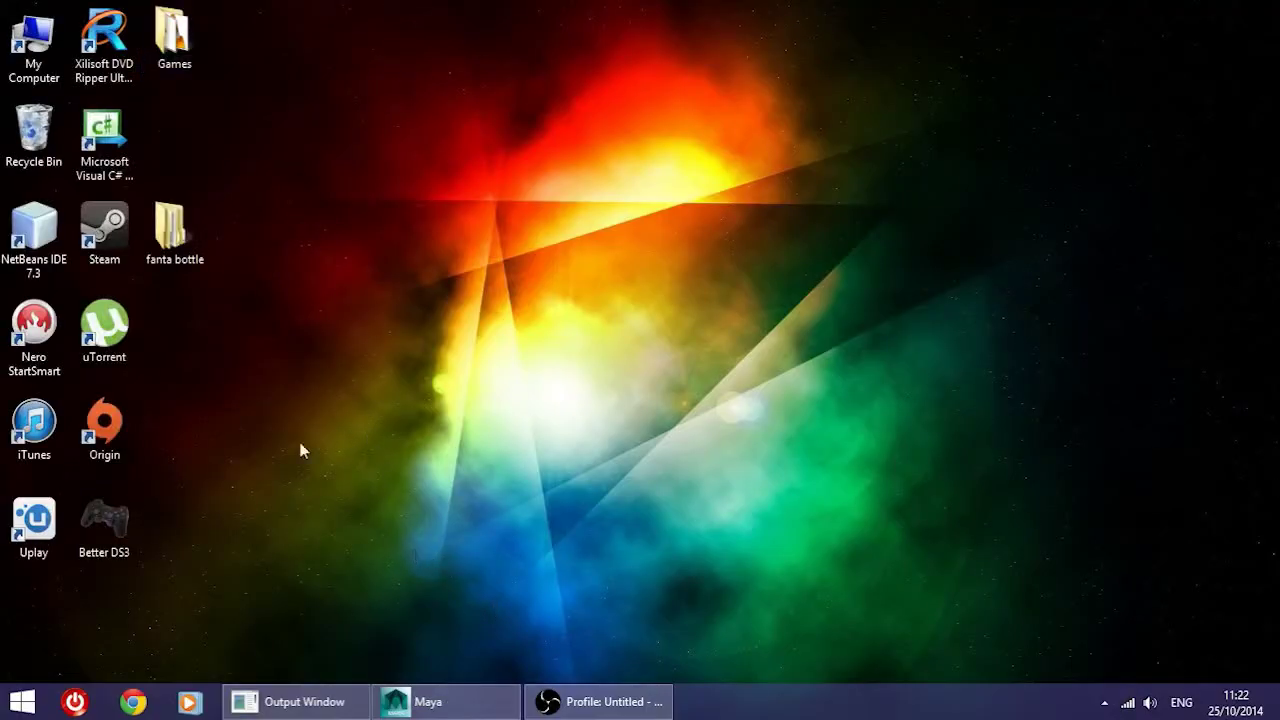
Step: Launch Photoshop and open the images folder inside the fanta bottle model project on the desktop
{"action": "key", "text": "super"}
{"action": "left_click", "coordinate": [483, 585]}
{"action": "double_click", "coordinate": [196, 250]}
{"action": "left_click_drag", "start_coordinate": [620, 128], "coordinate": [852, 100]}
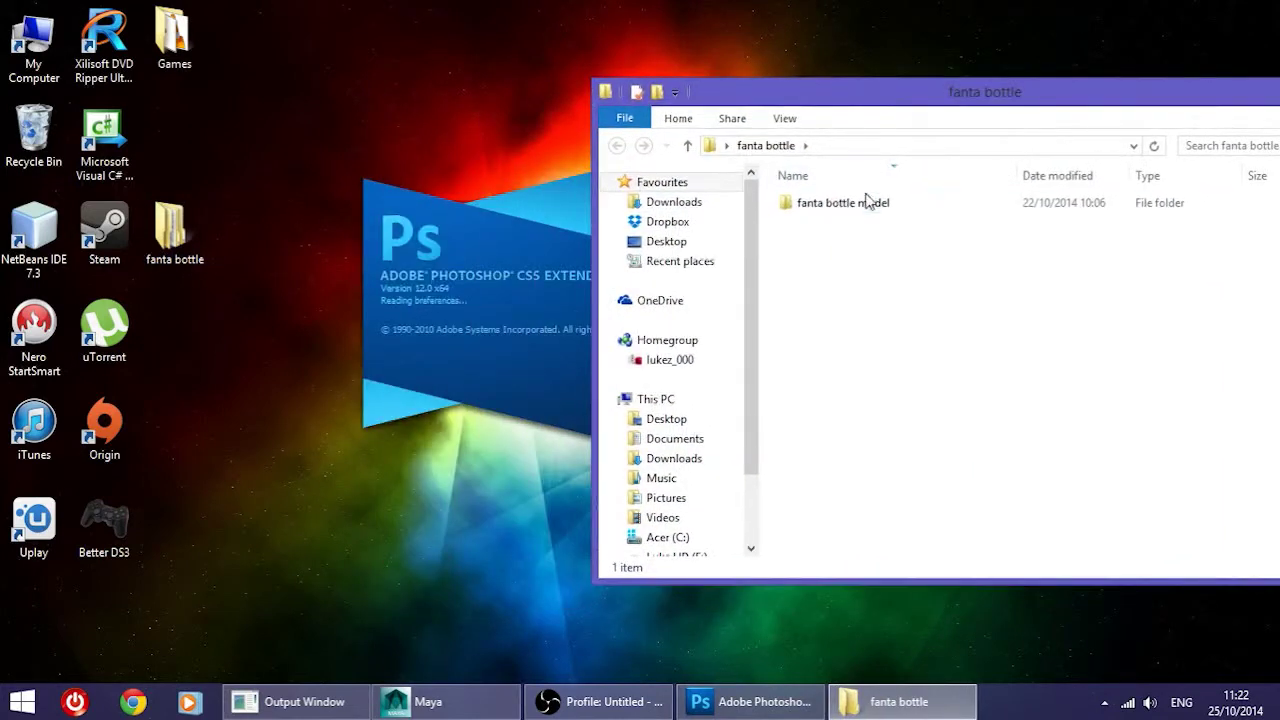
{"action": "double_click", "coordinate": [866, 201]}
{"action": "double_click", "coordinate": [866, 305]}
{"action": "left_click_drag", "start_coordinate": [972, 316], "coordinate": [780, 176]}
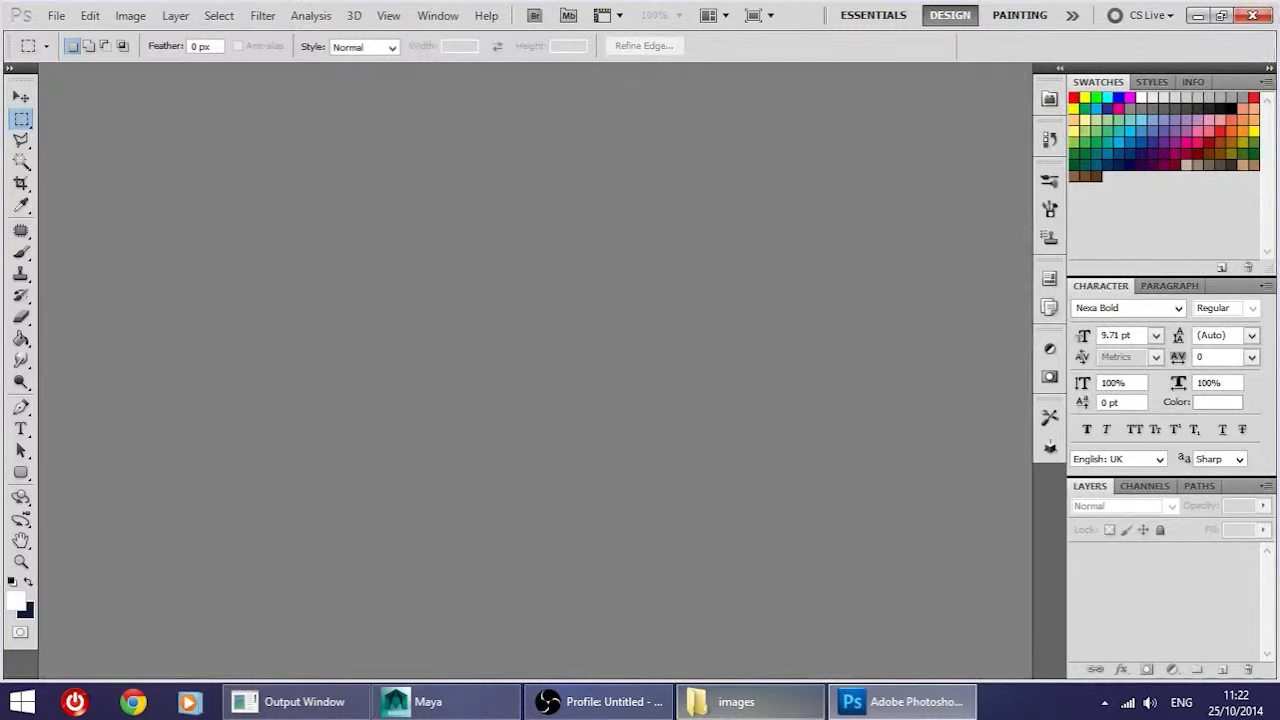
Step: Open the cap_uv and wrapper_uv images in Photoshop and bring cap_uv.png to the front
{"action": "left_click", "coordinate": [736, 701]}
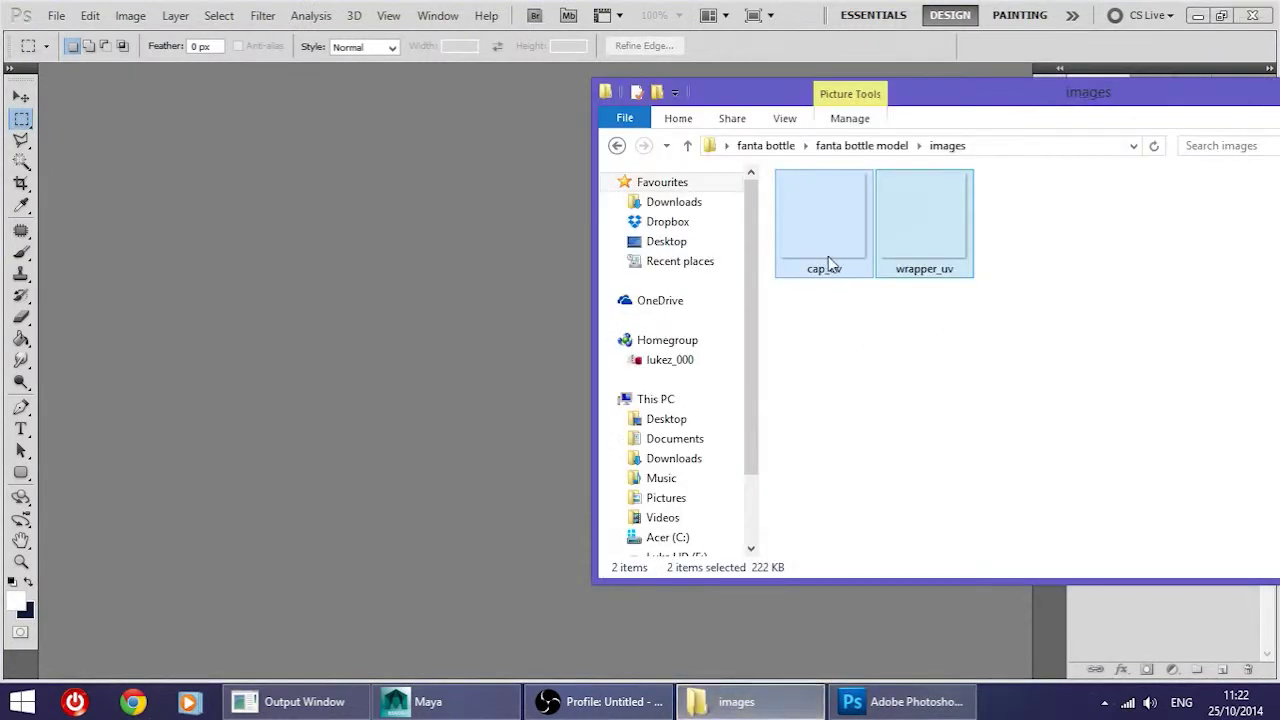
{"action": "left_click_drag", "start_coordinate": [451, 250], "coordinate": [485, 574]}
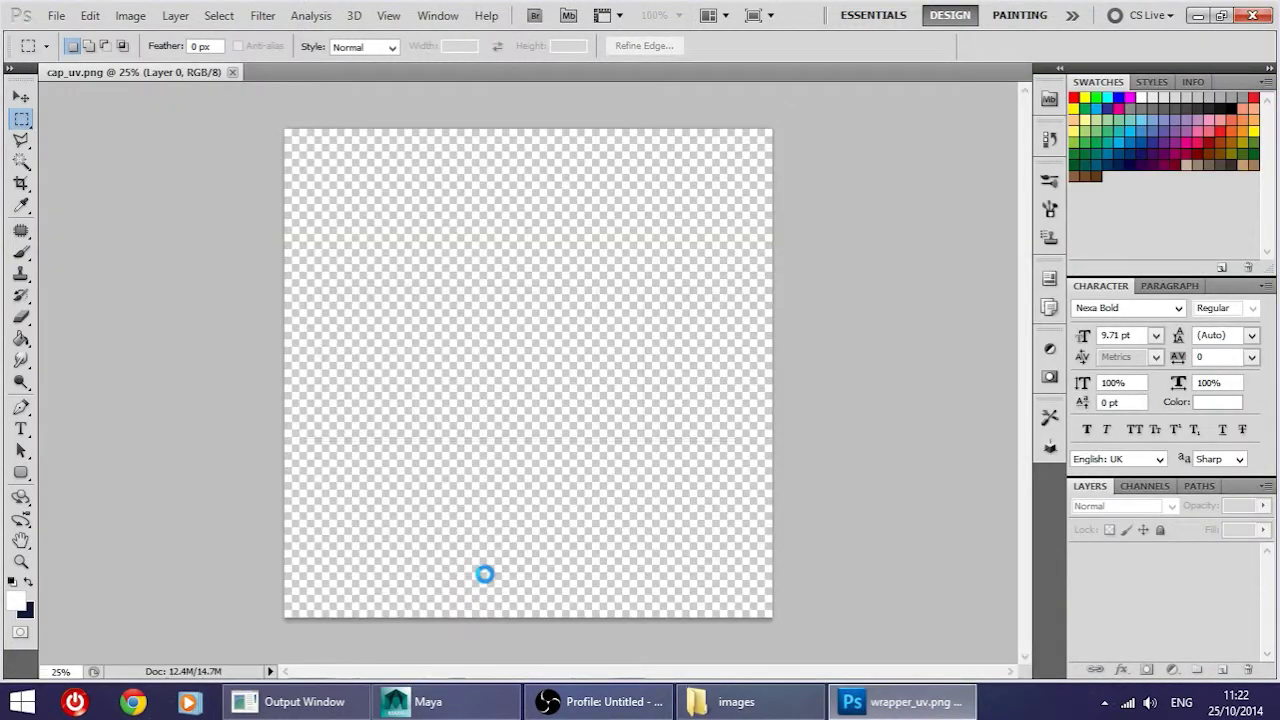
{"action": "left_click", "coordinate": [195, 77]}
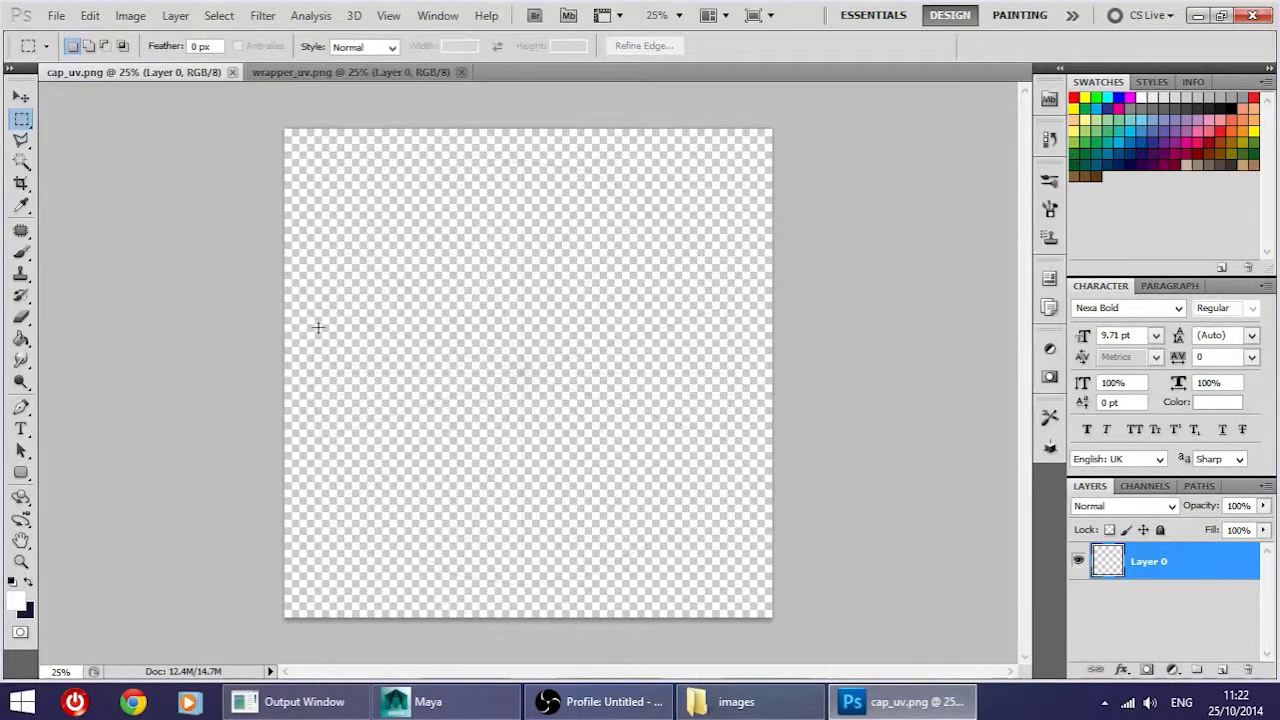
Step: Add a new layer beneath the UV wireframe in cap_uv.png and fill it with black (000000)
{"action": "left_click", "coordinate": [1222, 670]}
{"action": "left_click_drag", "start_coordinate": [1177, 561], "coordinate": [1155, 625]}
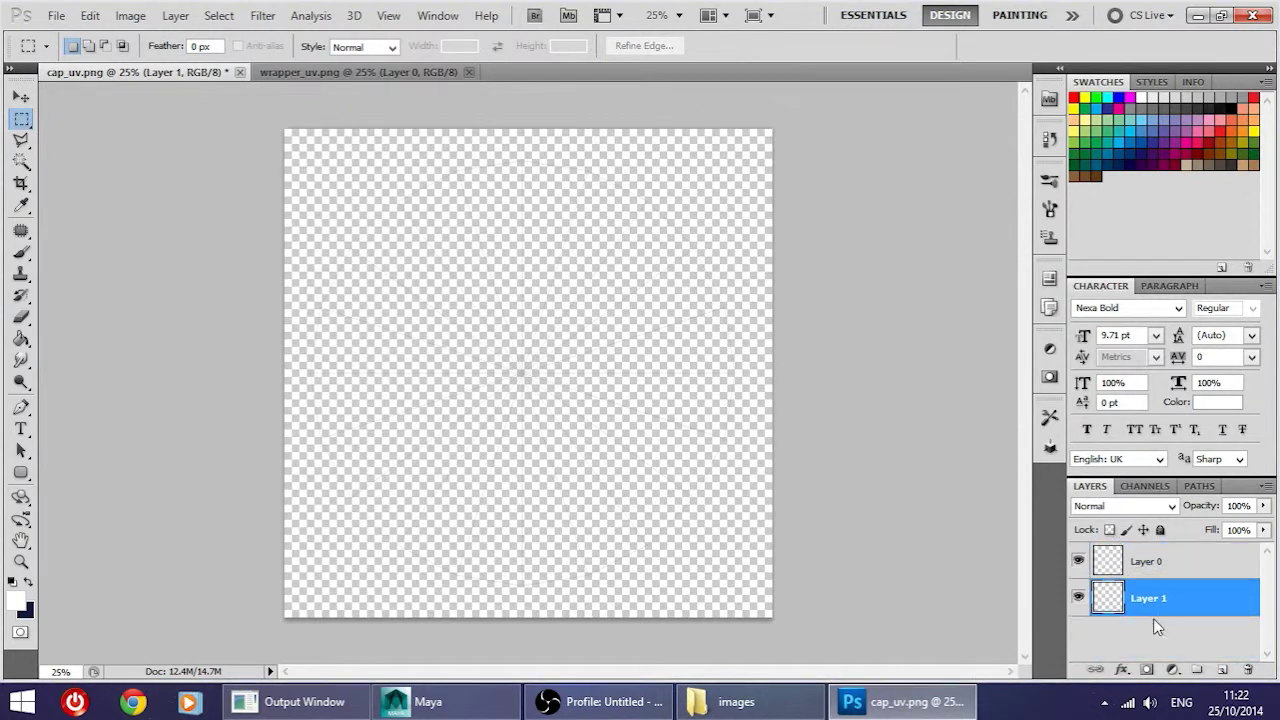
{"action": "left_click", "coordinate": [21, 338]}
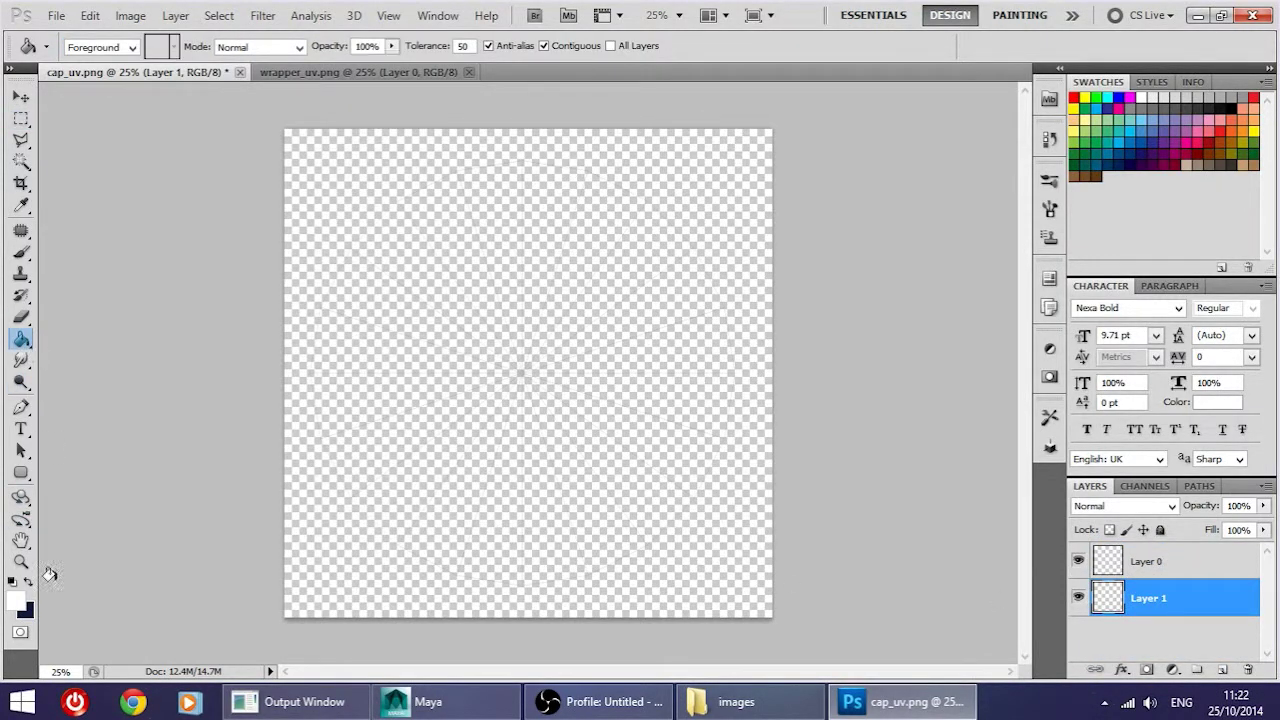
{"action": "left_click", "coordinate": [15, 601]}
{"action": "left_click", "coordinate": [1214, 98]}
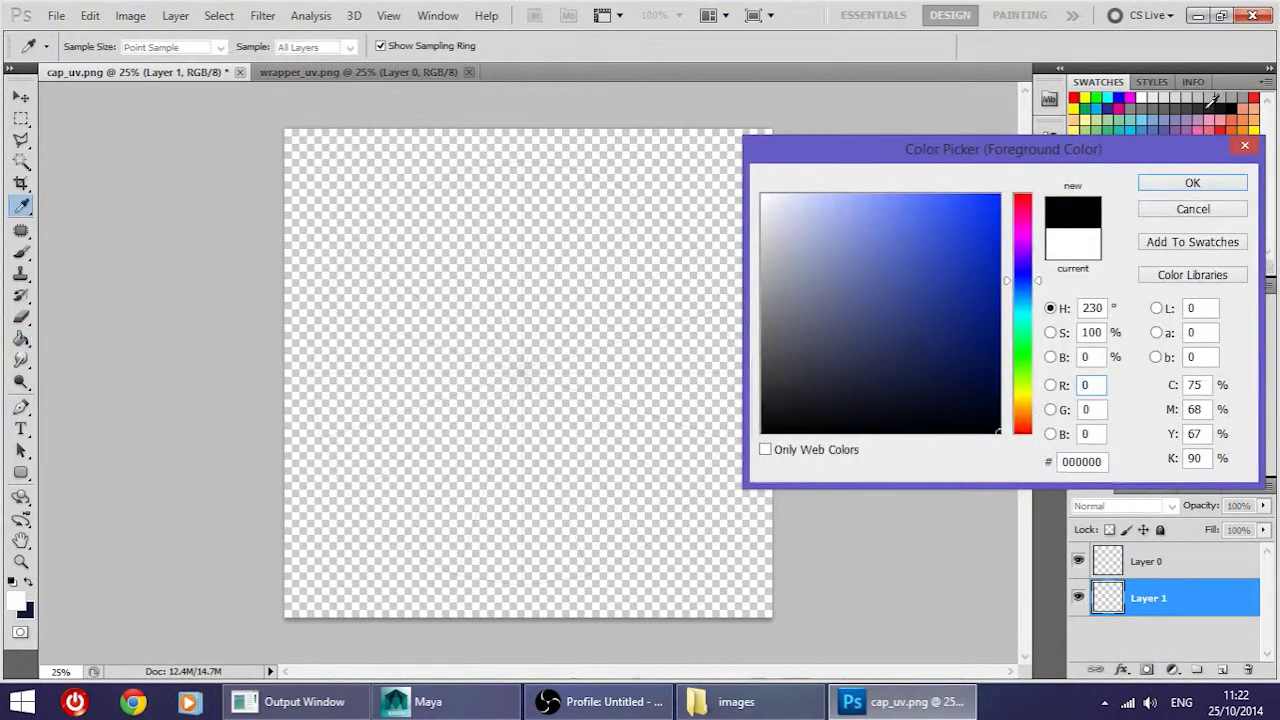
{"action": "left_click", "coordinate": [1192, 183]}
{"action": "left_click", "coordinate": [566, 334]}
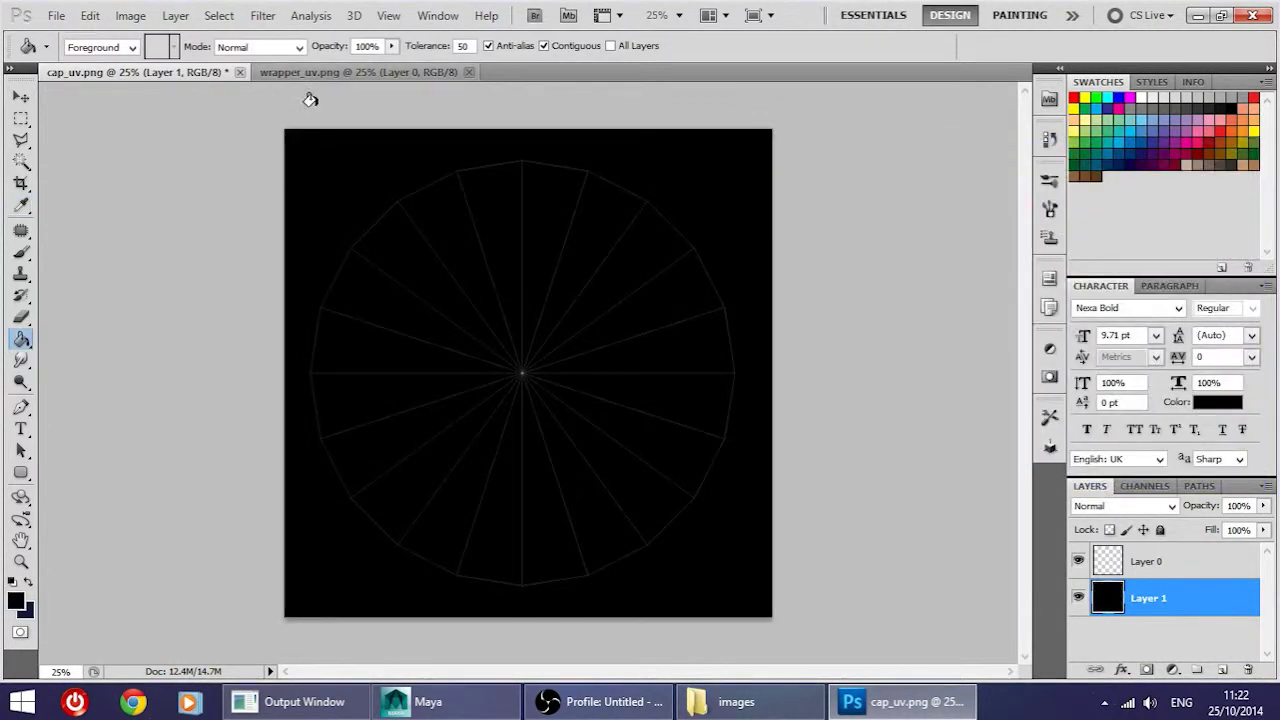
Step: Add a new layer beneath the UV wireframe in wrapper_uv.png and fill it with black
{"action": "left_click", "coordinate": [378, 80]}
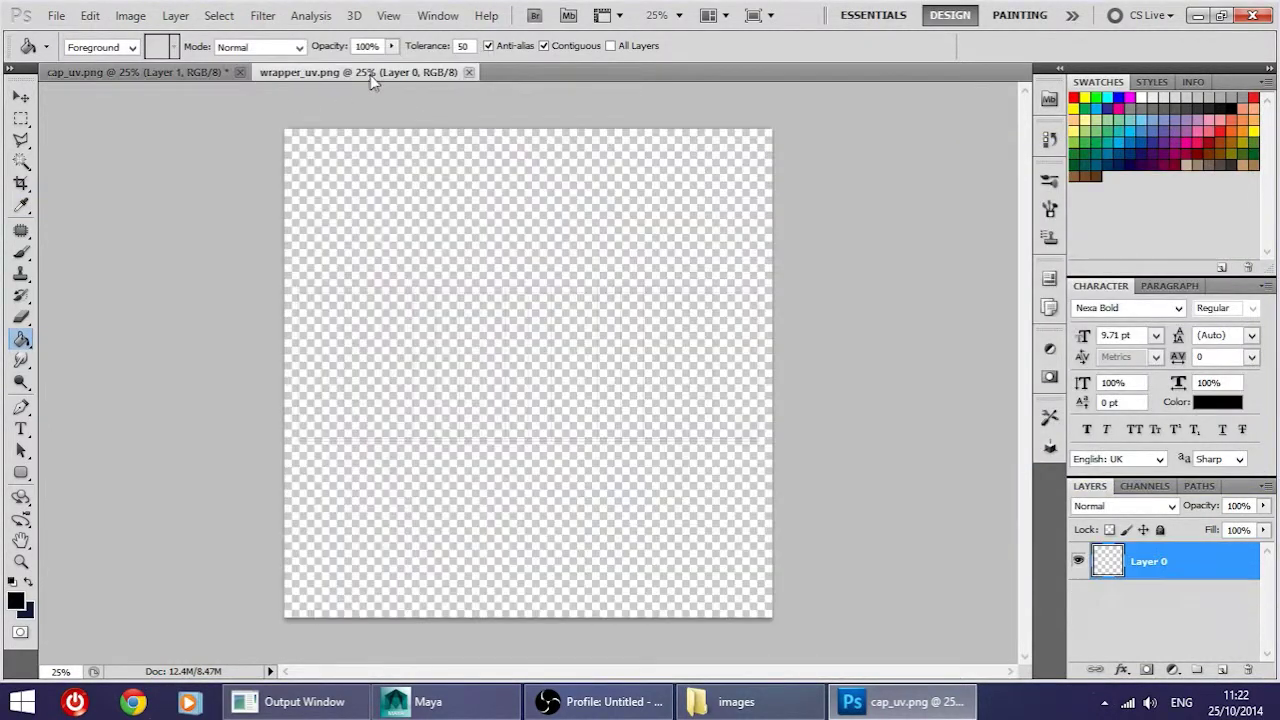
{"action": "left_click", "coordinate": [1222, 668]}
{"action": "left_click_drag", "start_coordinate": [1150, 561], "coordinate": [1150, 598]}
{"action": "left_click", "coordinate": [358, 337]}
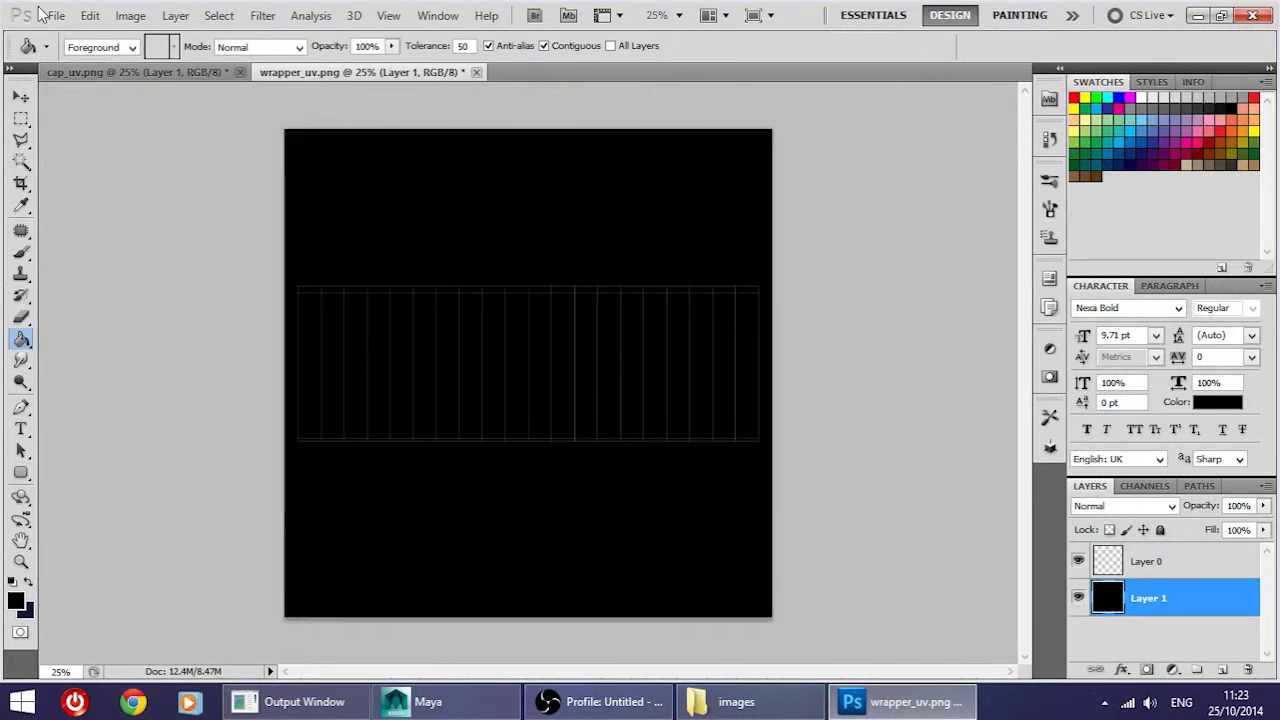
Step: Return to cap_uv.png and browse to the project's sourceimages folder
{"action": "left_click", "coordinate": [100, 72]}
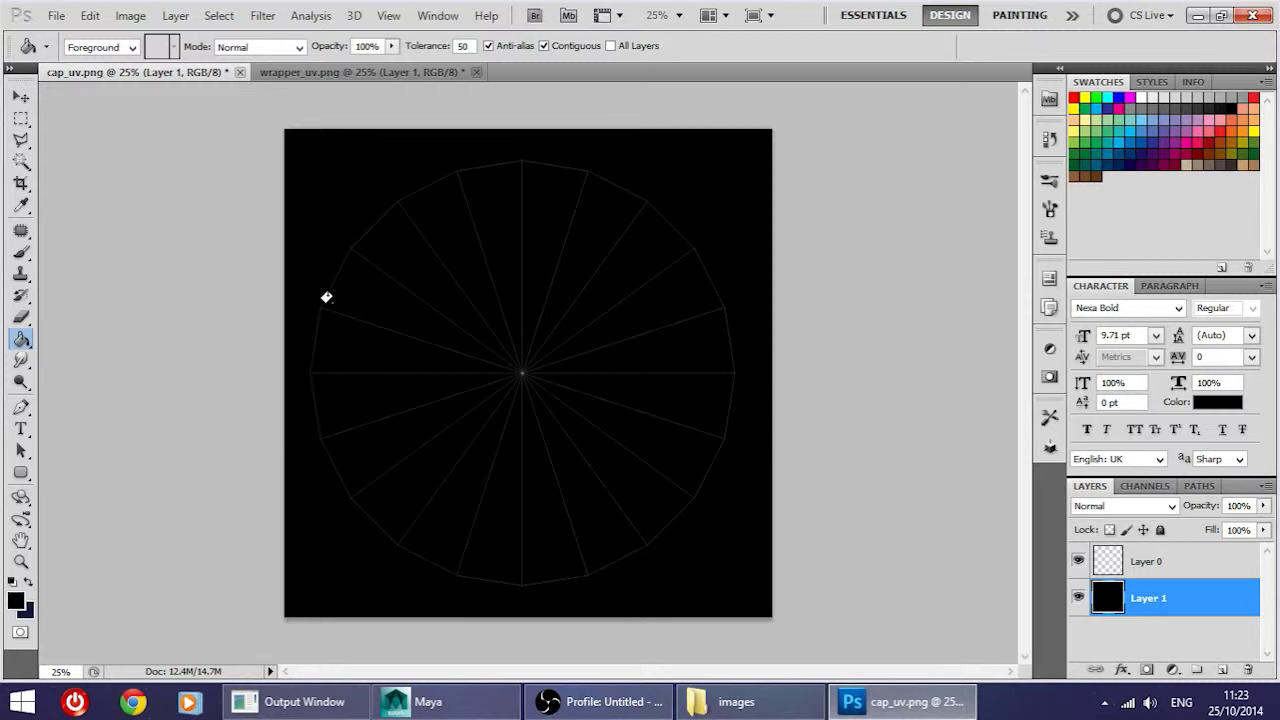
{"action": "left_click", "coordinate": [738, 703]}
{"action": "left_click", "coordinate": [687, 145]}
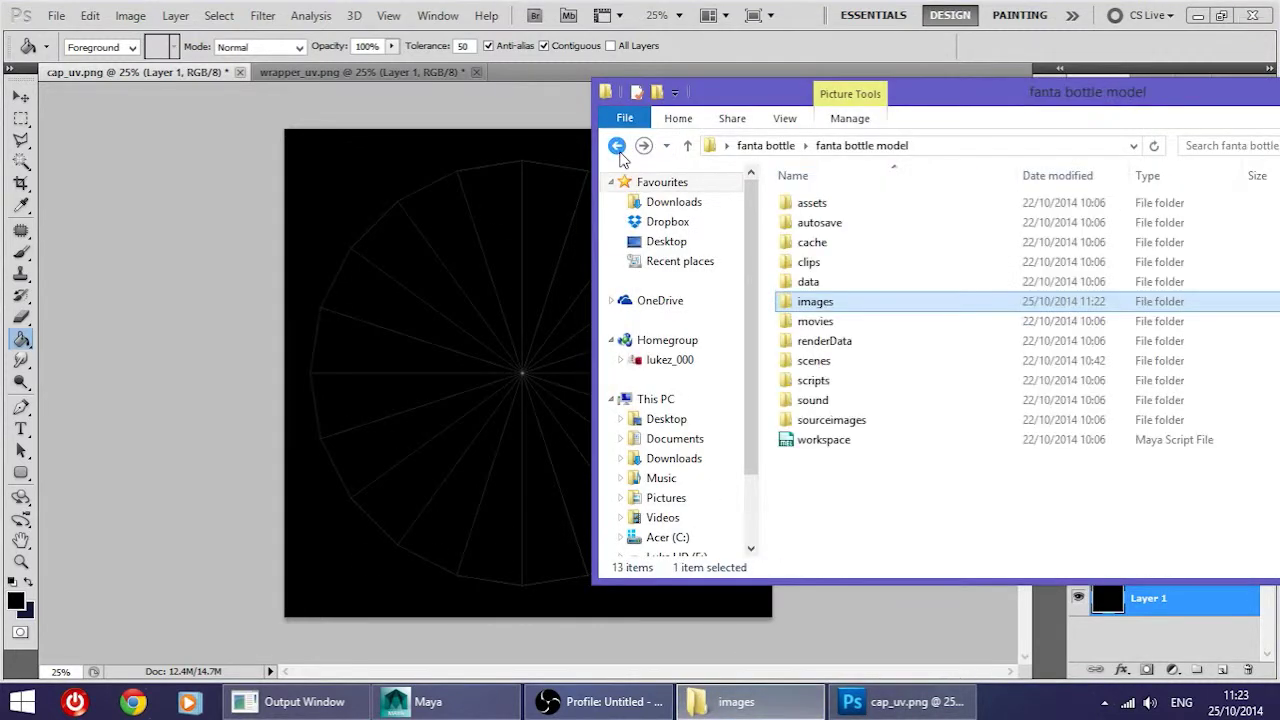
{"action": "double_click", "coordinate": [822, 420]}
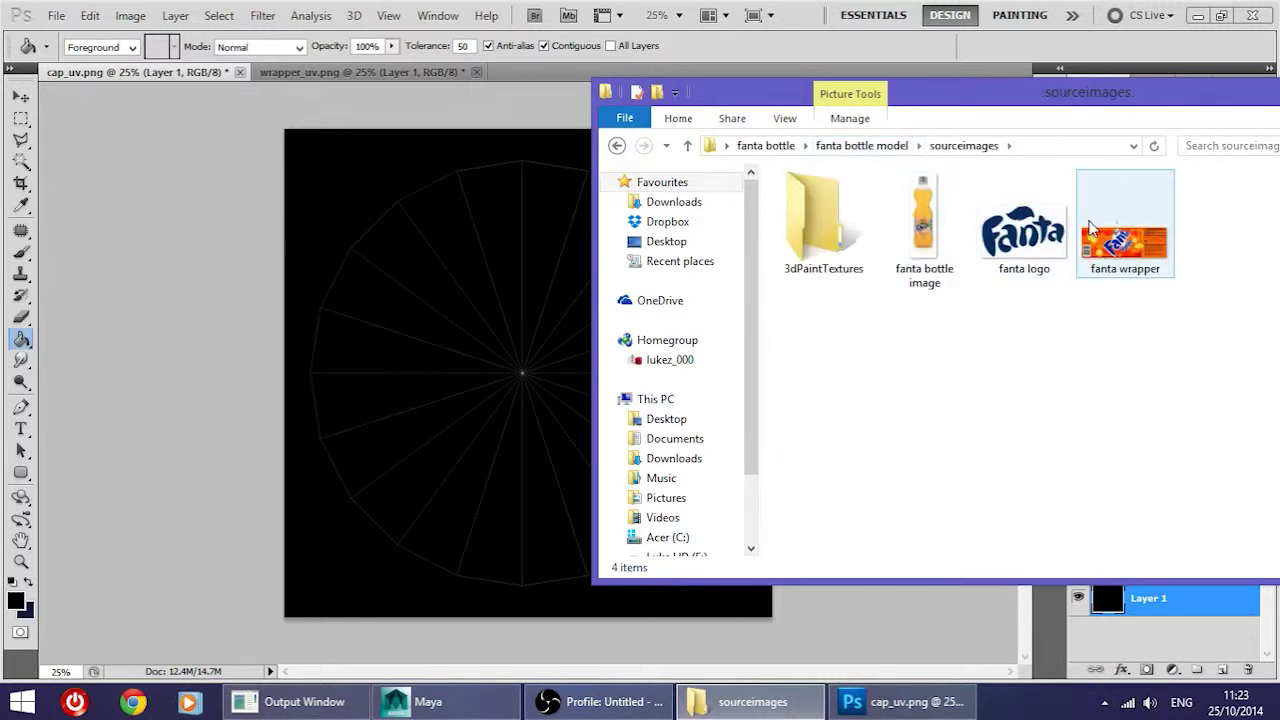
Step: Try placing the fanta logo image directly into cap_uv.png, then delete the placed layer
{"action": "left_click", "coordinate": [1017, 245]}
{"action": "left_click_drag", "start_coordinate": [1017, 245], "coordinate": [502, 288]}
{"action": "key", "text": "Return"}
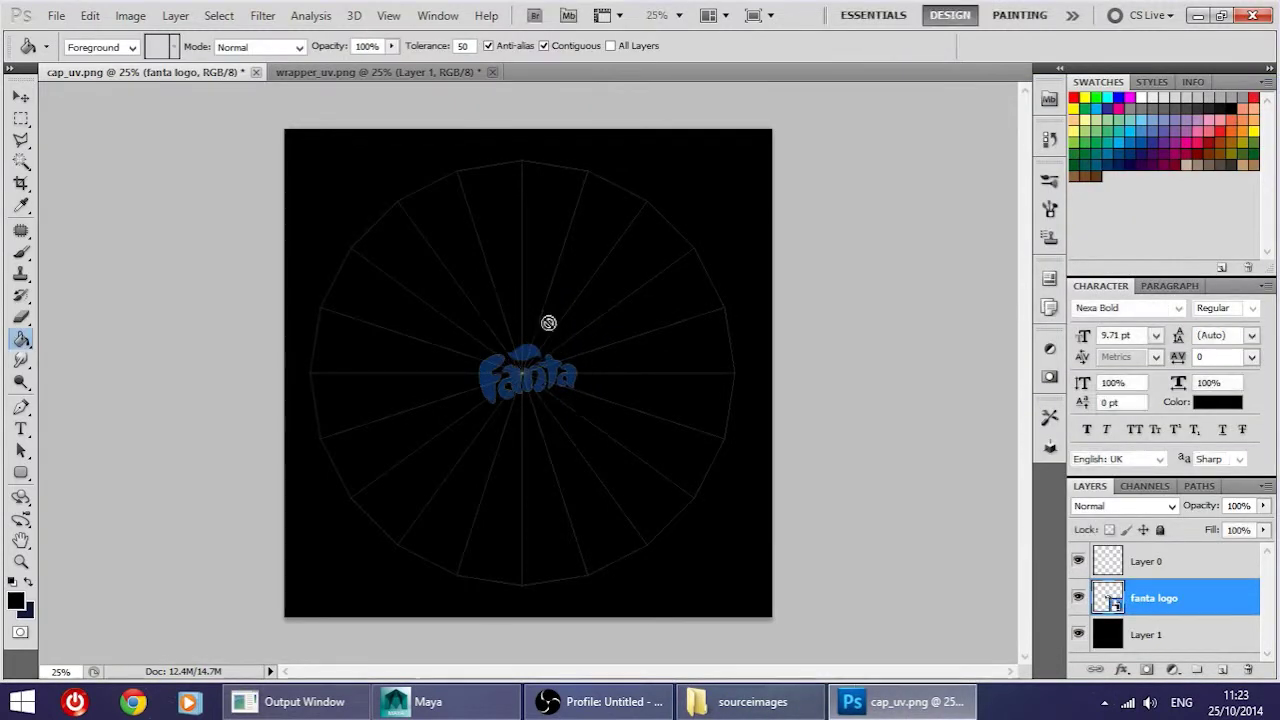
{"action": "key", "text": "Delete"}
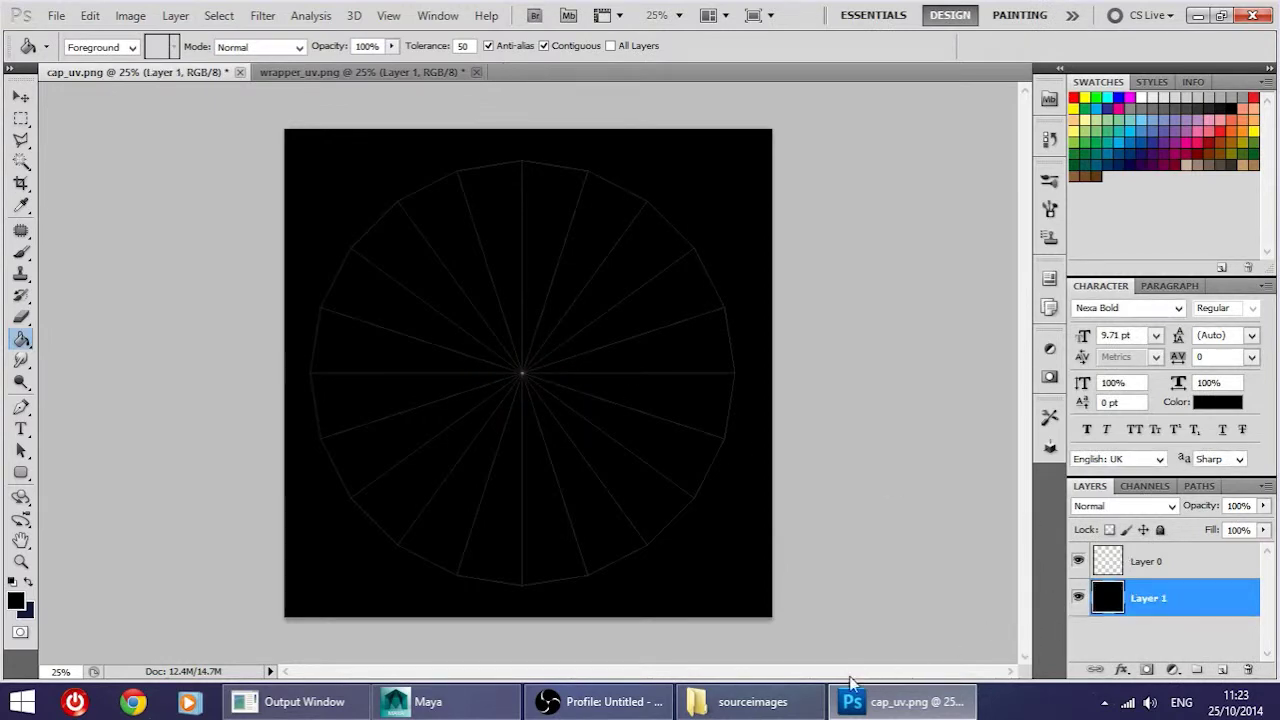
Step: Open the fanta logo image as its own document and duplicate its layer into cap_uv.png
{"action": "left_click", "coordinate": [780, 700]}
{"action": "left_click", "coordinate": [545, 84]}
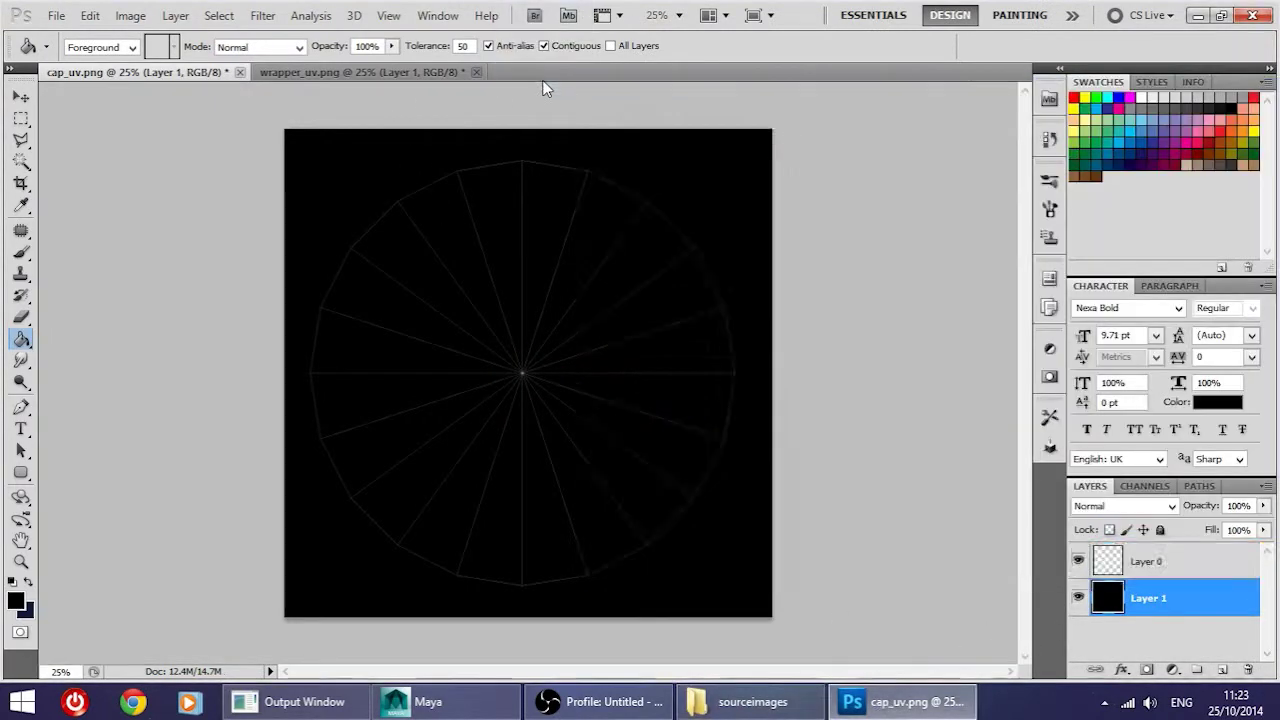
{"action": "right_click", "coordinate": [1199, 552]}
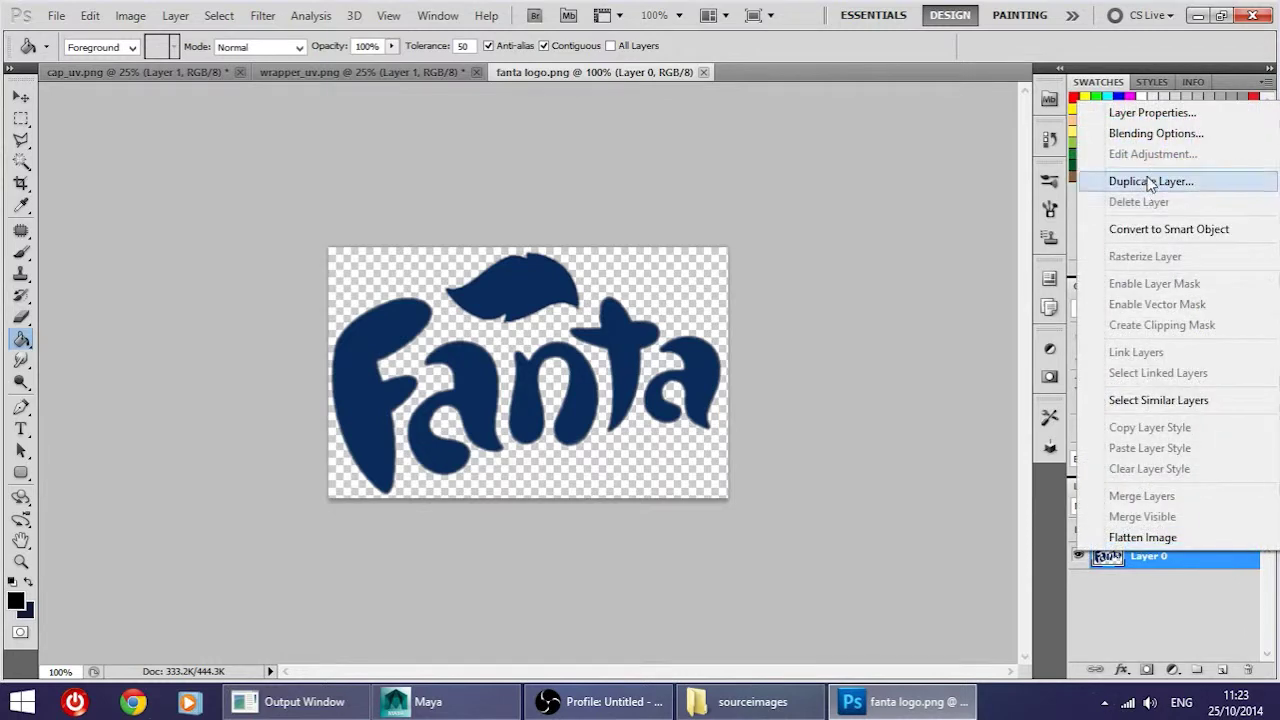
{"action": "left_click", "coordinate": [1073, 177]}
{"action": "left_click", "coordinate": [596, 280]}
{"action": "left_click", "coordinate": [551, 301]}
{"action": "left_click", "coordinate": [803, 211]}
{"action": "left_click", "coordinate": [84, 78]}
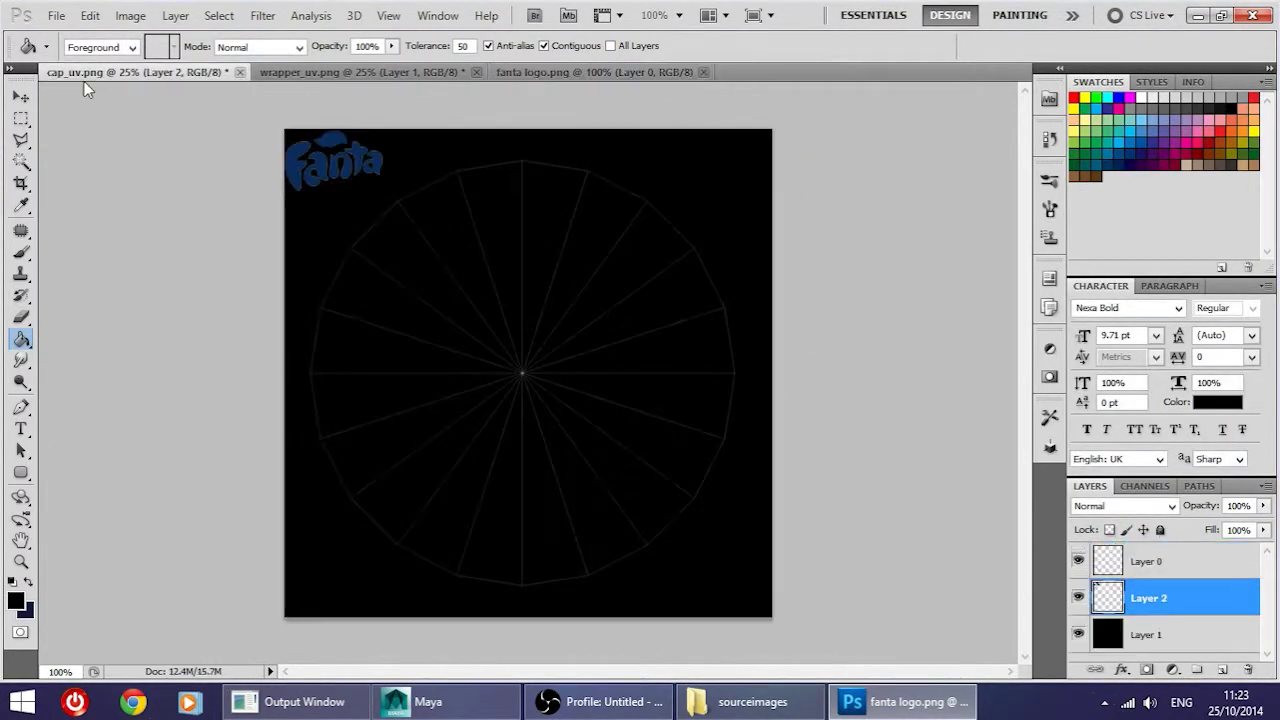
Step: Move the Fanta logo to the middle of the cap circle and enlarge it proportionally to nearly span the circle
{"action": "key", "text": "v"}
{"action": "mouse_move", "coordinate": [370, 131]}
{"action": "left_mouse_down"}
{"action": "mouse_move", "coordinate": [370, 145]}
{"action": "mouse_move", "coordinate": [557, 298]}
{"action": "mouse_move", "coordinate": [558, 343]}
{"action": "left_mouse_up"}
{"action": "key", "text": "ctrl+t"}
{"action": "left_click_drag", "start_coordinate": [573, 404], "coordinate": [749, 450], "text": "shift"}
{"action": "key", "text": "Return"}
{"action": "key", "text": "shift+Up"}
{"action": "key", "text": "shift+Up"}
{"action": "key", "text": "shift+Up"}
{"action": "key", "text": "shift+Up"}
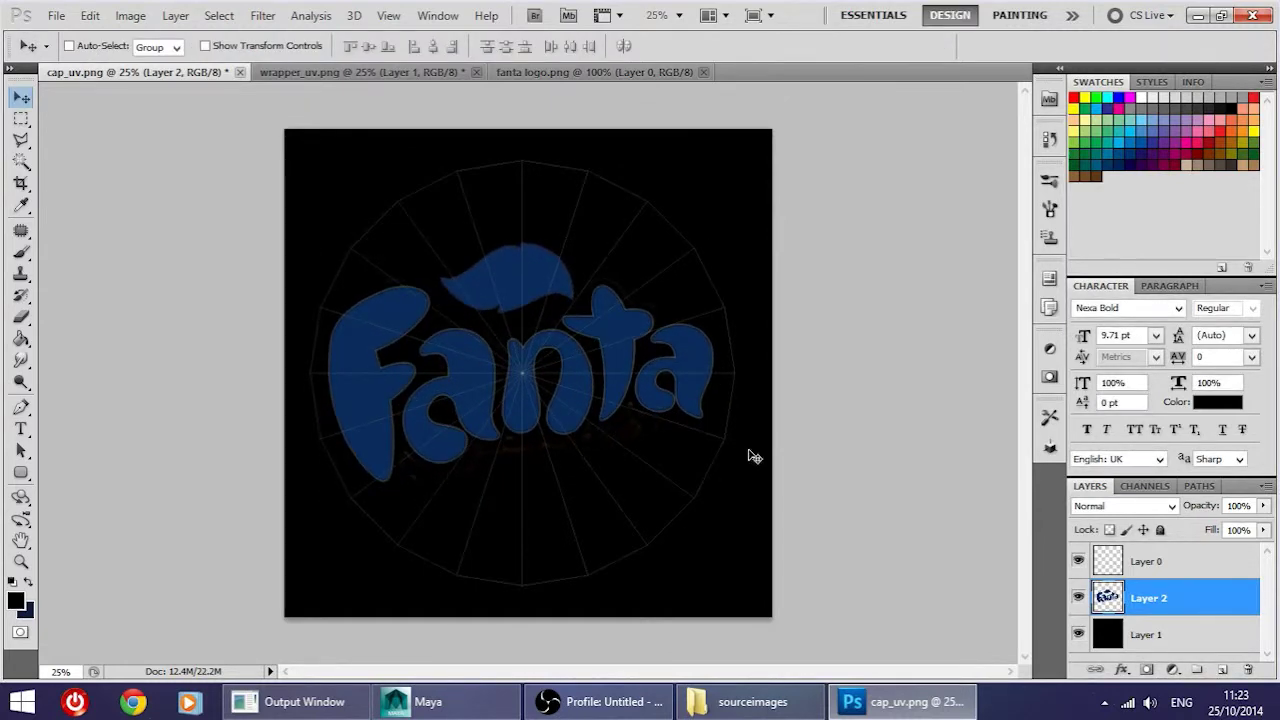
Step: Erase the stray specks around the Fanta logo's letters using a 53 px eraser with 100% hardness
{"action": "scroll", "coordinate": [540, 438], "scroll_direction": "up", "scroll_amount": 11, "text": "alt"}
{"action": "scroll", "coordinate": [586, 457], "scroll_direction": "down", "scroll_amount": 4, "text": "alt"}
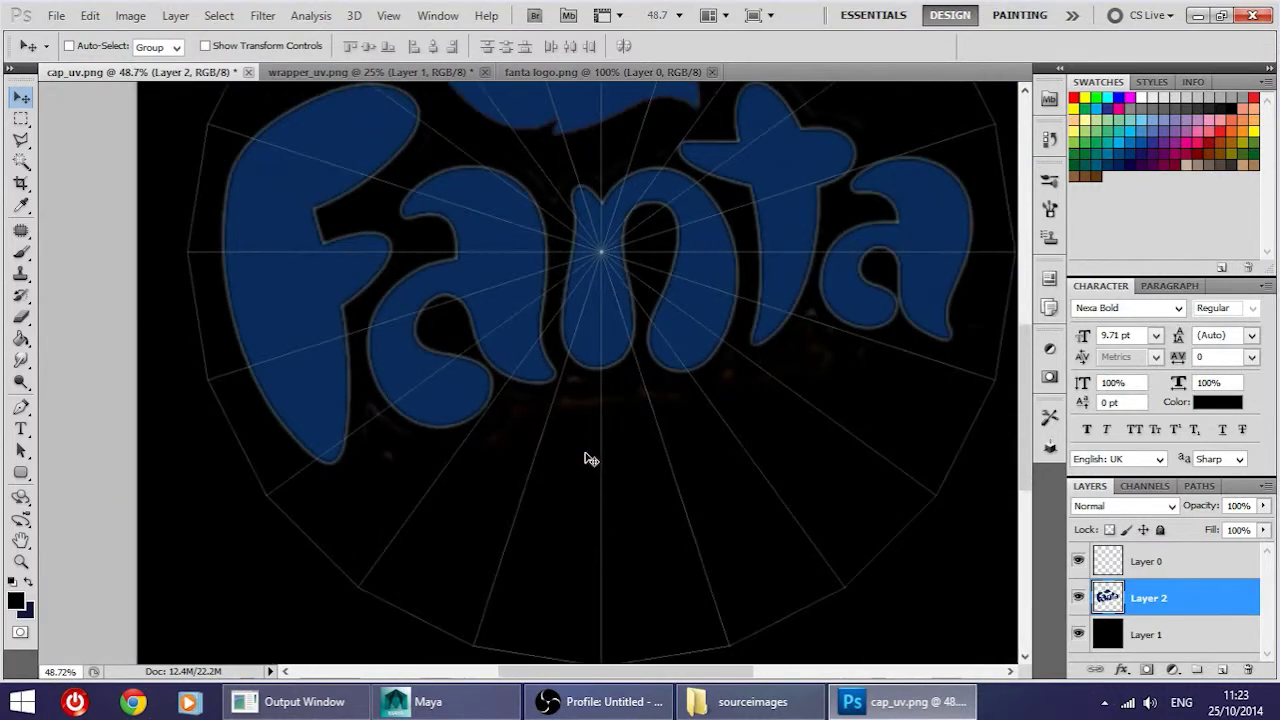
{"action": "left_click", "coordinate": [21, 316]}
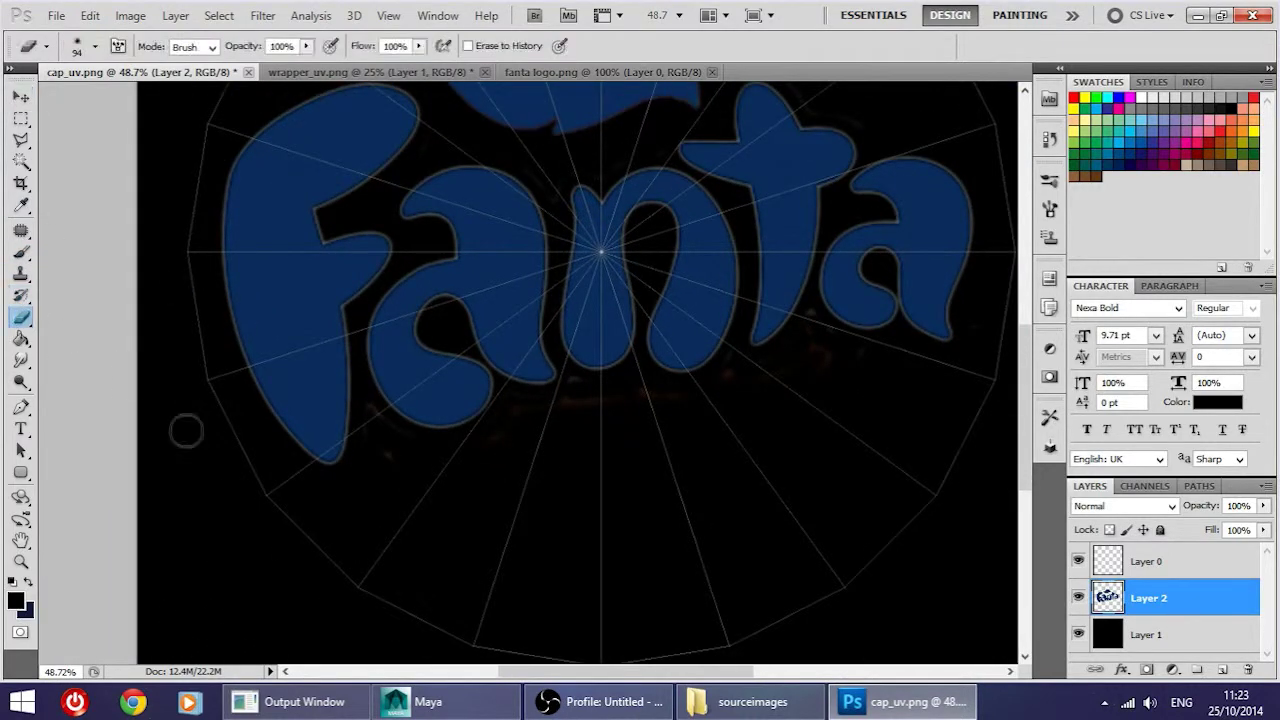
{"action": "right_click", "coordinate": [385, 440]}
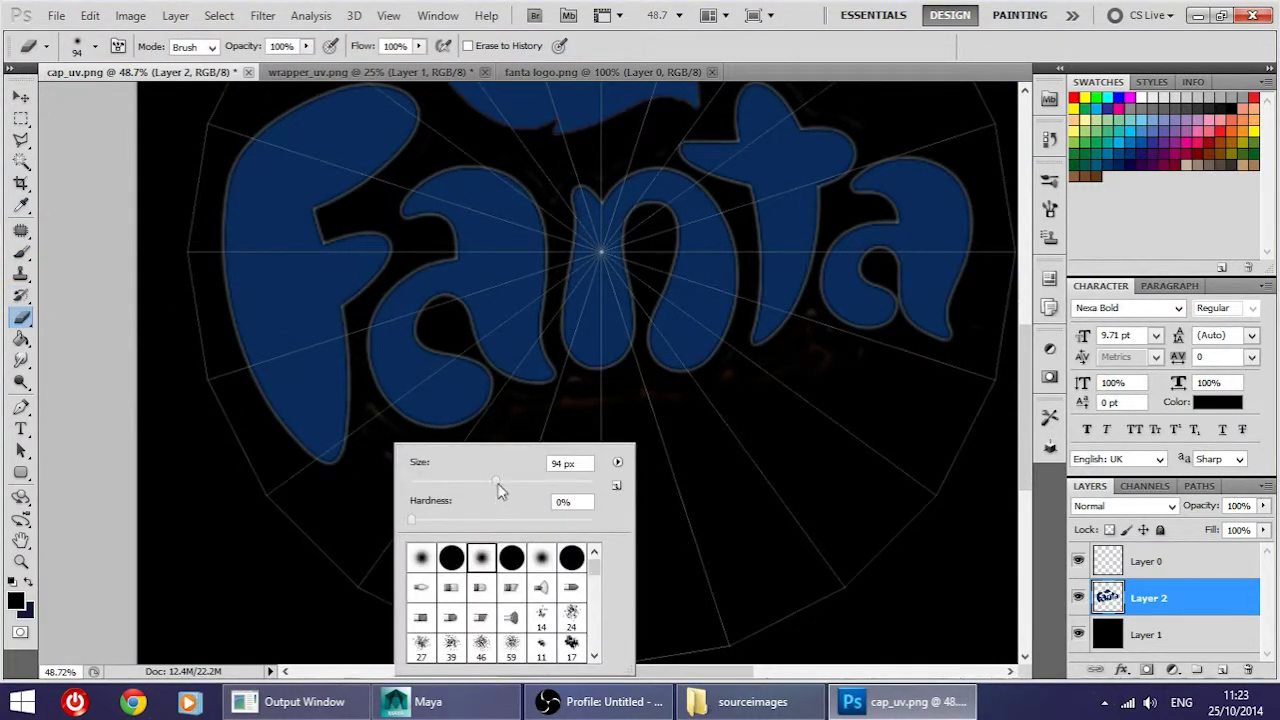
{"action": "left_click_drag", "start_coordinate": [471, 482], "coordinate": [455, 482]}
{"action": "left_click_drag", "start_coordinate": [411, 519], "coordinate": [634, 516]}
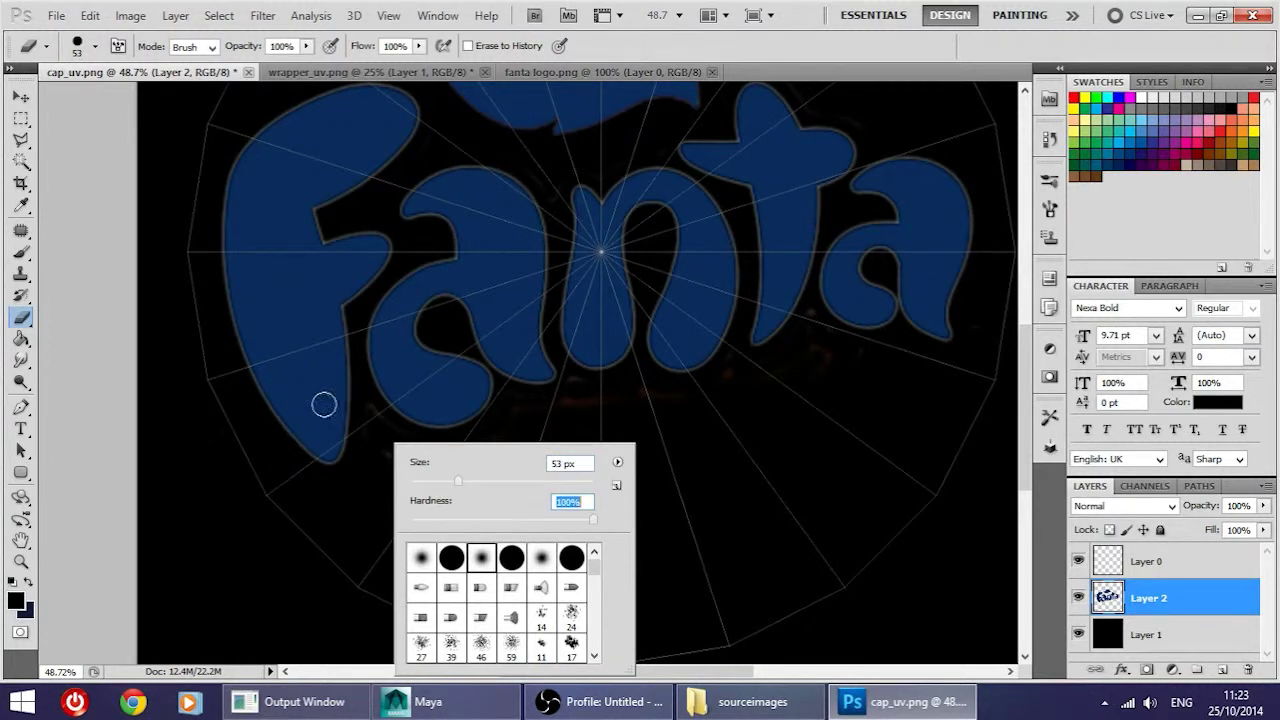
{"action": "left_click", "coordinate": [382, 451]}
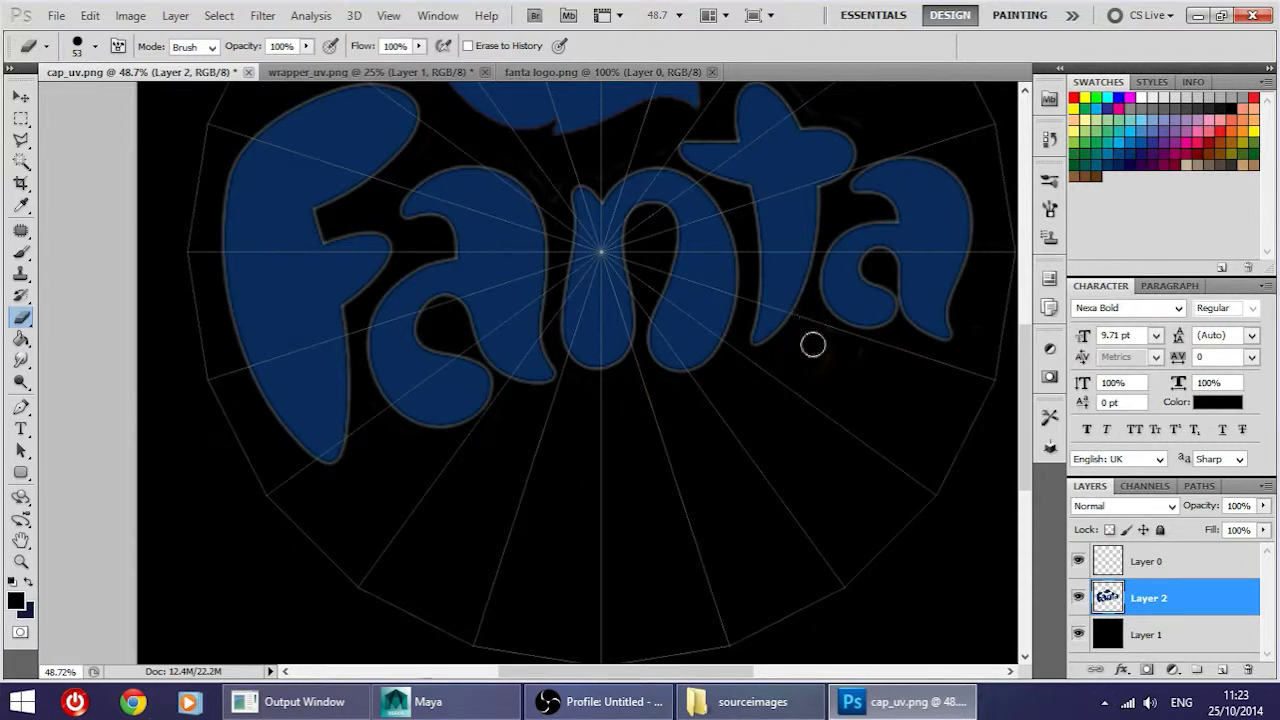
{"action": "scroll", "coordinate": [837, 380], "scroll_direction": "down", "scroll_amount": 6, "text": "alt"}
{"action": "scroll", "coordinate": [460, 394], "scroll_direction": "up", "scroll_amount": 6, "text": "alt"}
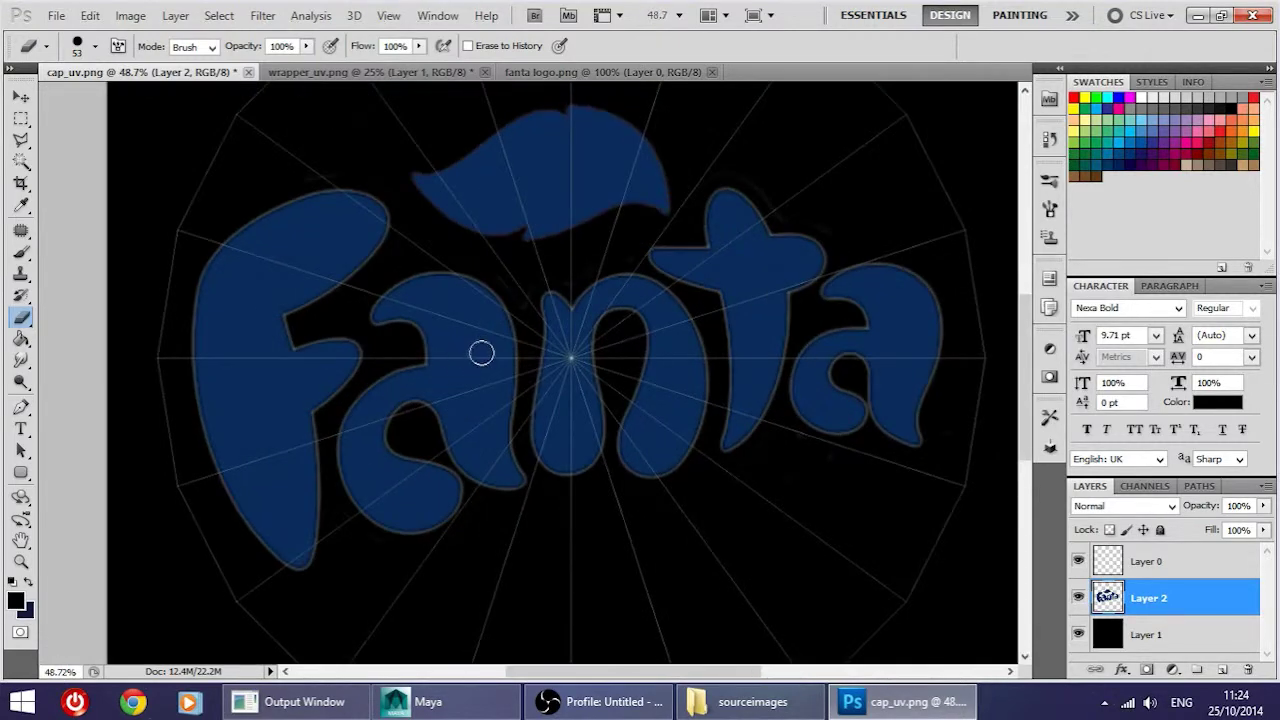
{"action": "scroll", "coordinate": [481, 352], "scroll_direction": "down", "scroll_amount": 1, "text": "alt"}
{"action": "scroll", "coordinate": [568, 296], "scroll_direction": "up", "scroll_amount": 2, "text": "alt"}
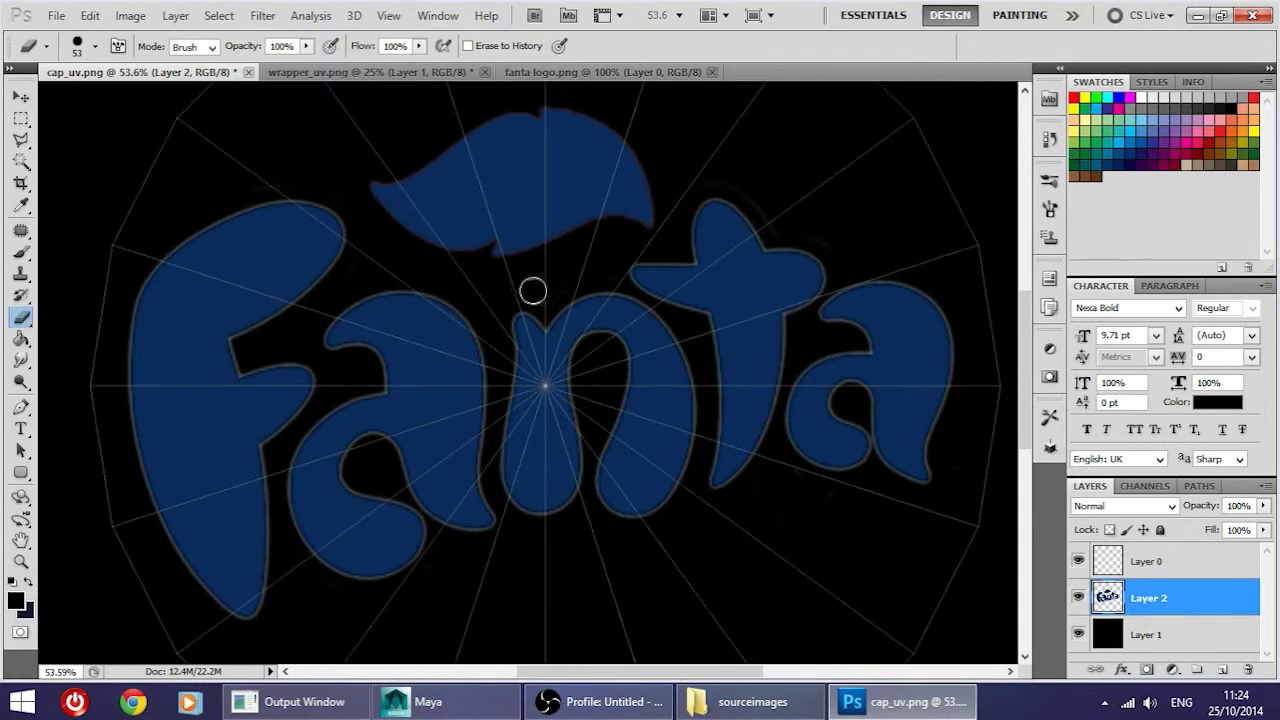
{"action": "scroll", "coordinate": [700, 298], "scroll_direction": "down", "scroll_amount": 1, "text": "alt"}
{"action": "scroll", "coordinate": [700, 298], "scroll_direction": "down", "scroll_amount": 1, "text": "alt"}
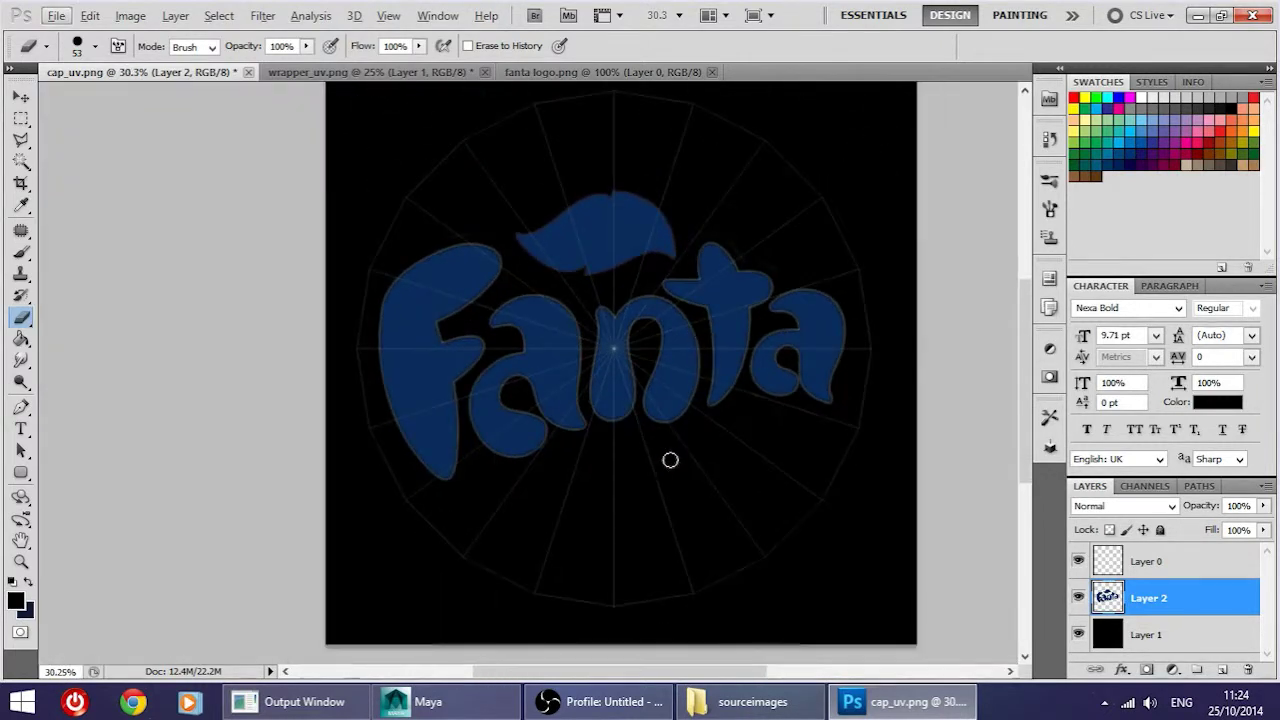
Step: Hide the UV wireframe layer in cap_uv.png and select the black background layer
{"action": "left_click", "coordinate": [1078, 562]}
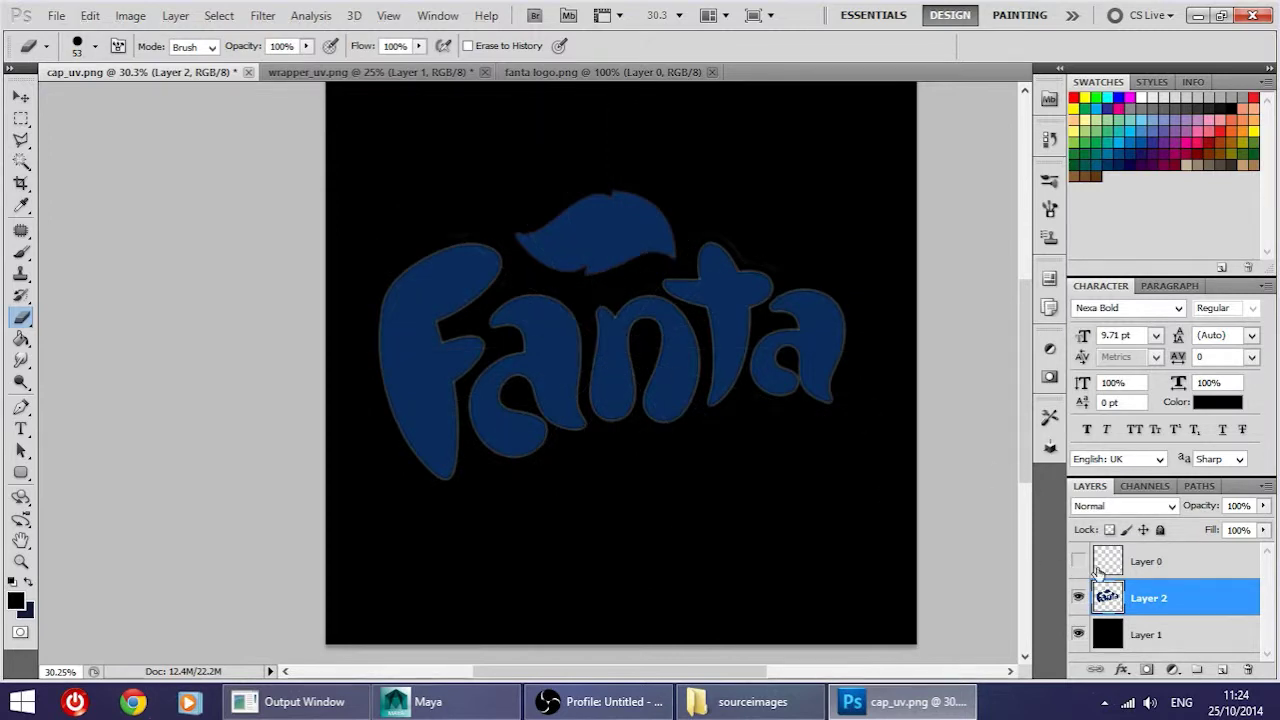
{"action": "left_click", "coordinate": [1138, 638]}
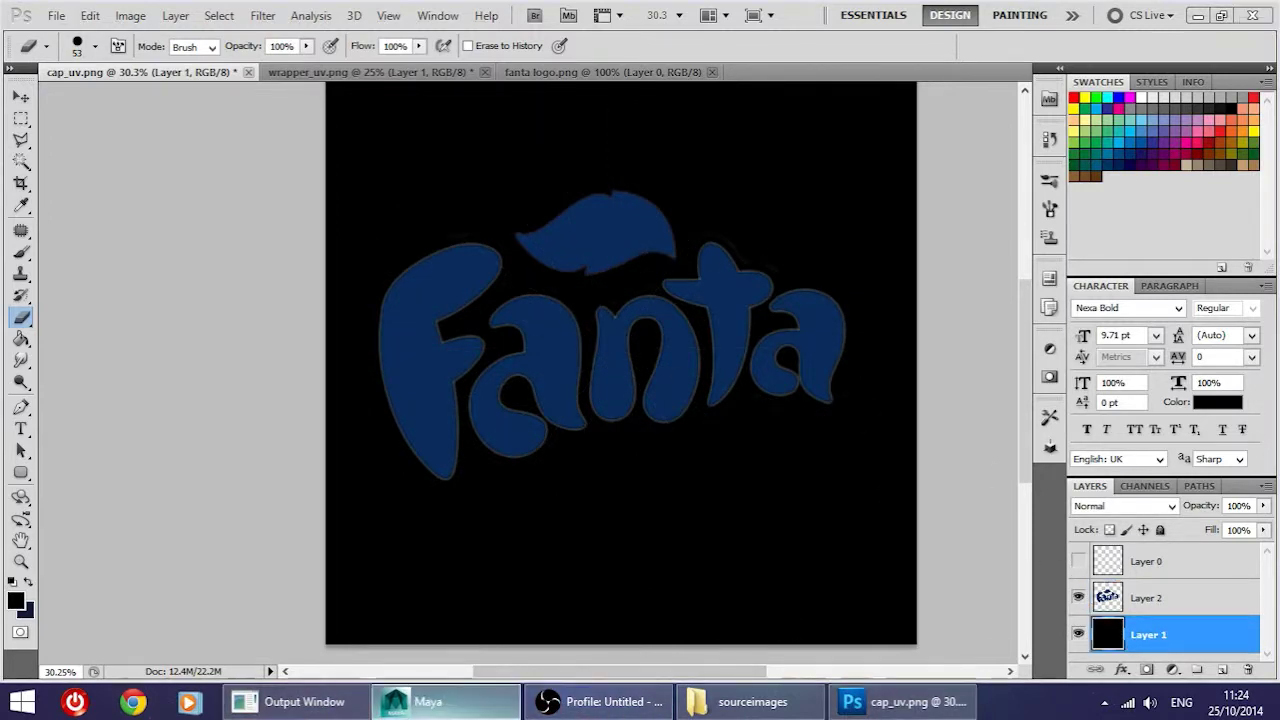
Step: Switch to Maya and capture a close-up screenshot of the bottle cap's orange rim beside its checkered top
{"action": "left_click", "coordinate": [445, 701]}
{"action": "scroll", "coordinate": [489, 294], "scroll_direction": "up", "scroll_amount": 6}
{"action": "middle_click_drag", "start_coordinate": [489, 294], "coordinate": [494, 371], "text": "alt"}
{"action": "left_click_drag", "start_coordinate": [494, 371], "coordinate": [477, 486], "text": "alt"}
{"action": "scroll", "coordinate": [472, 431], "scroll_direction": "down", "scroll_amount": 8}
{"action": "left_click_drag", "start_coordinate": [472, 431], "coordinate": [470, 345], "text": "alt"}
{"action": "scroll", "coordinate": [470, 345], "scroll_direction": "up", "scroll_amount": 10}
{"action": "middle_click_drag", "start_coordinate": [470, 345], "coordinate": [482, 575], "text": "alt"}
{"action": "middle_click_drag", "start_coordinate": [323, 437], "coordinate": [398, 410], "text": "alt"}
{"action": "left_click_drag", "start_coordinate": [398, 410], "coordinate": [377, 394], "text": "alt"}
{"action": "scroll", "coordinate": [494, 366], "scroll_direction": "down", "scroll_amount": 6}
{"action": "left_click_drag", "start_coordinate": [540, 348], "coordinate": [530, 321], "text": "alt"}
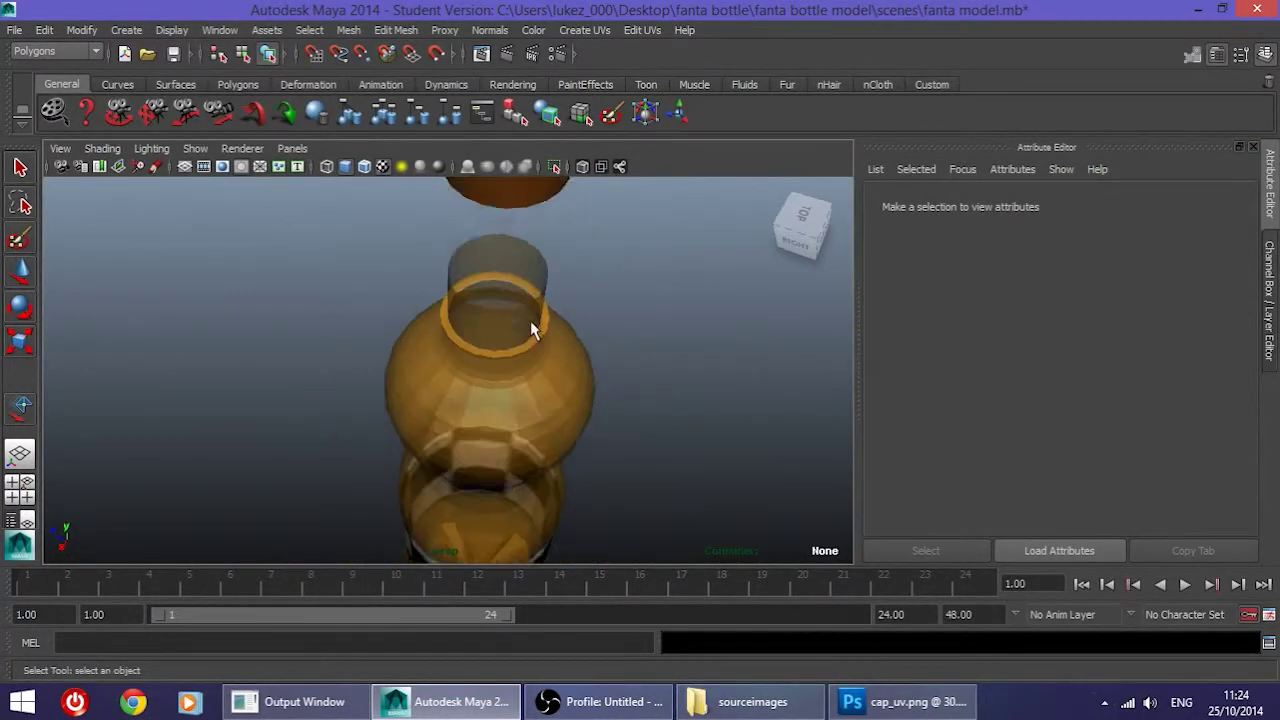
{"action": "middle_click_drag", "start_coordinate": [531, 322], "coordinate": [532, 474], "text": "alt"}
{"action": "right_click_drag", "start_coordinate": [532, 474], "coordinate": [709, 430], "text": "alt"}
{"action": "right_click_drag", "start_coordinate": [450, 405], "coordinate": [535, 405], "text": "alt"}
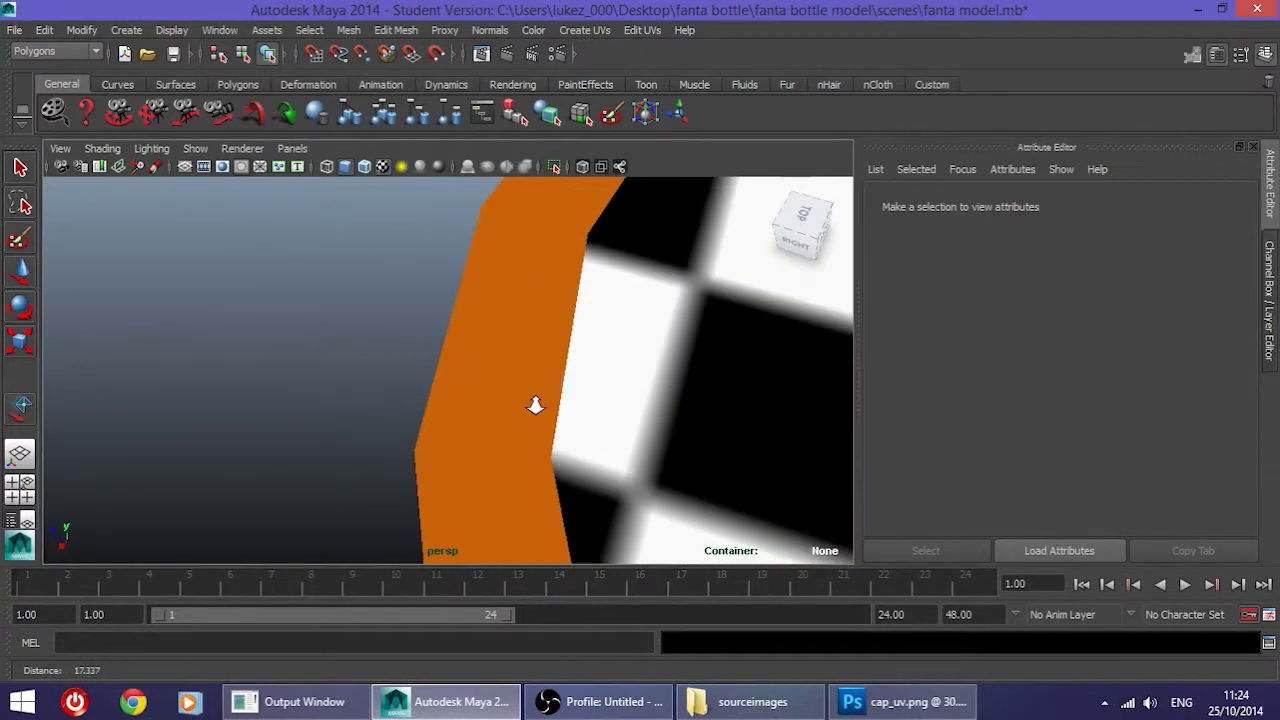
{"action": "left_click_drag", "start_coordinate": [535, 404], "coordinate": [518, 412], "text": "alt"}
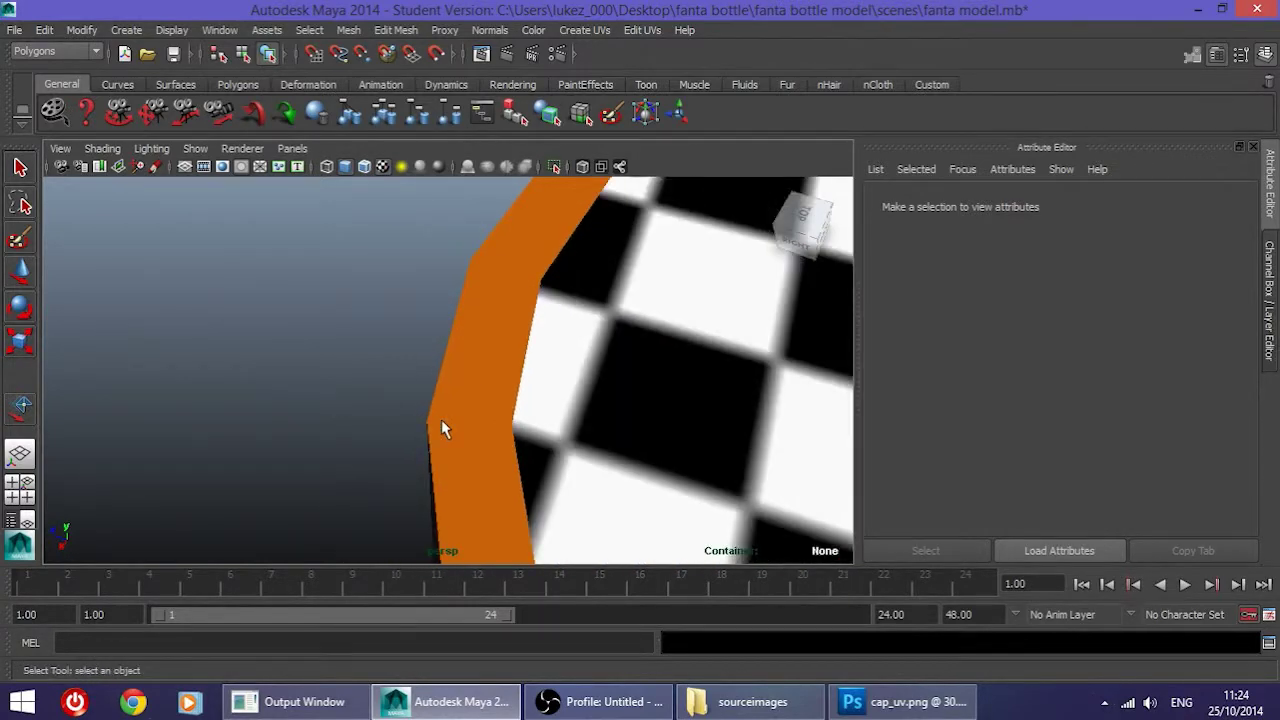
Step: Switch to Photoshop, paste the Maya screenshot into cap_uv.png and sample the cap's orange as the foreground colour
{"action": "left_click", "coordinate": [874, 701]}
{"action": "key", "text": "ctrl+v"}
{"action": "scroll", "coordinate": [443, 345], "scroll_direction": "up", "scroll_amount": 5, "text": "alt"}
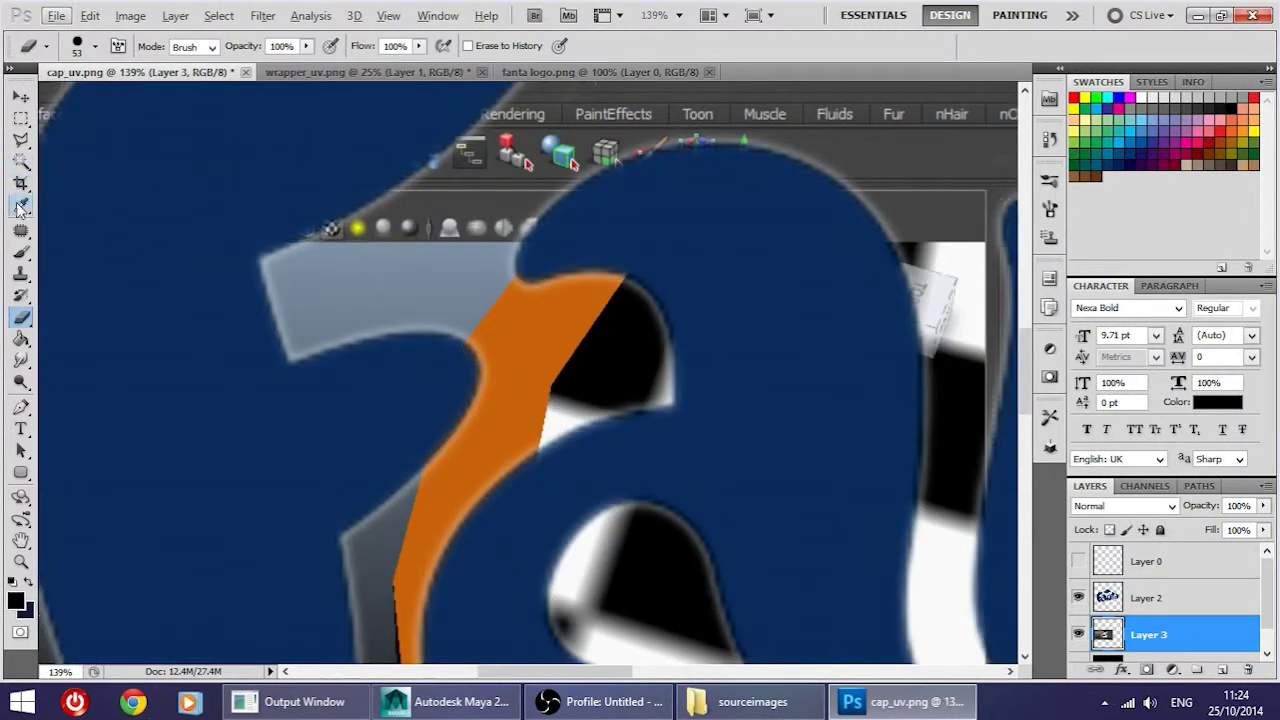
{"action": "left_click", "coordinate": [21, 205]}
{"action": "left_click", "coordinate": [554, 332]}
{"action": "scroll", "coordinate": [609, 423], "scroll_direction": "down", "scroll_amount": 5, "text": "alt"}
{"action": "scroll", "coordinate": [617, 454], "scroll_direction": "down", "scroll_amount": 2, "text": "alt"}
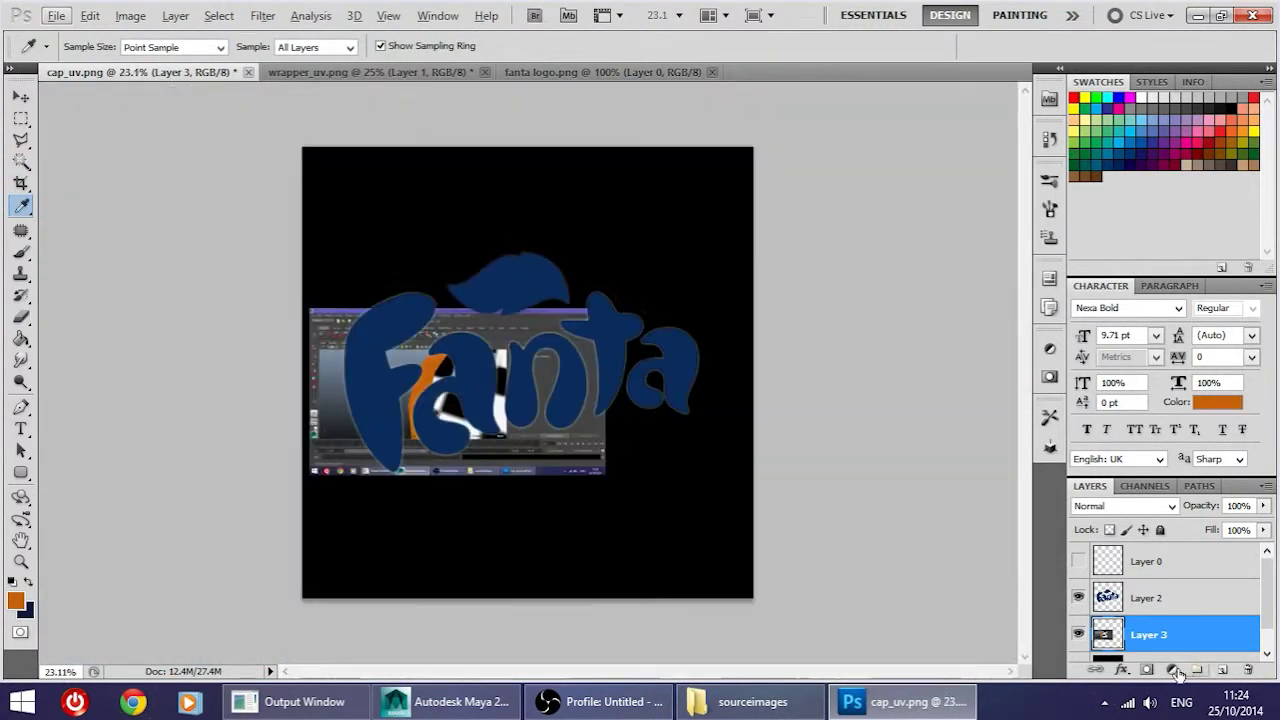
Step: Delete the pasted screenshot layer and fill the black background layer with the sampled cap orange
{"action": "key", "text": "Delete"}
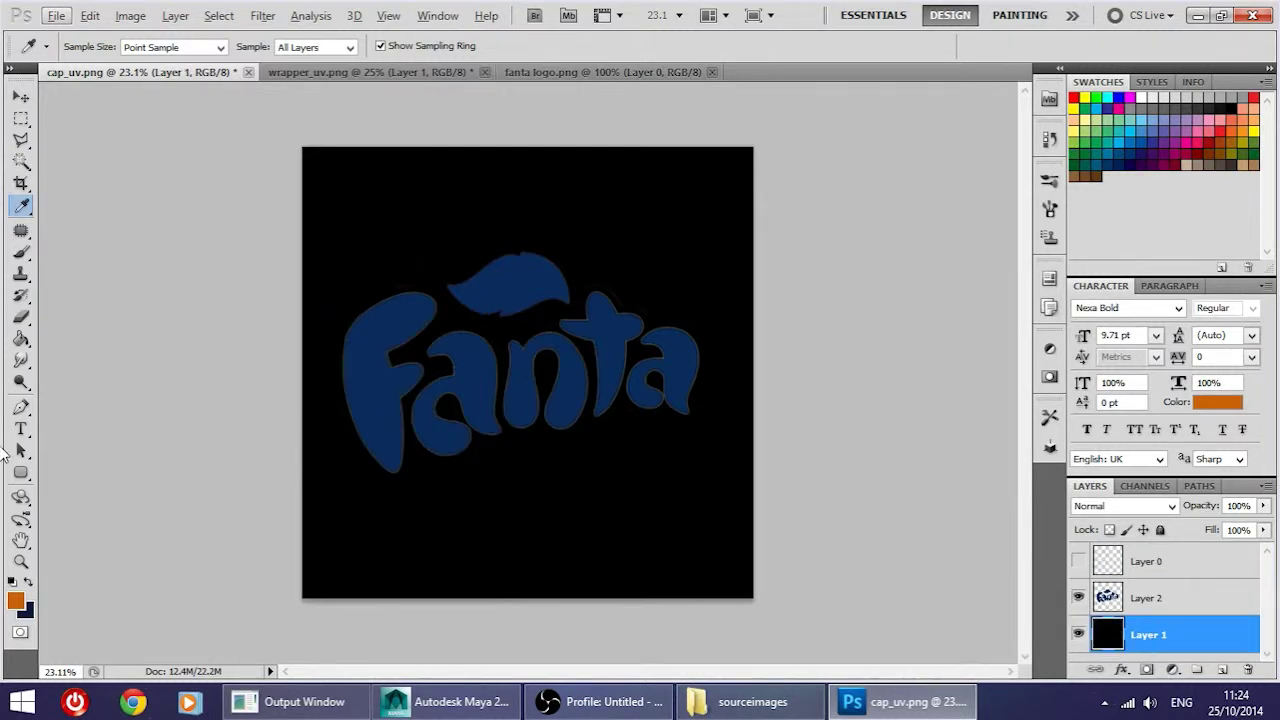
{"action": "left_click", "coordinate": [21, 338]}
{"action": "left_click", "coordinate": [446, 190]}
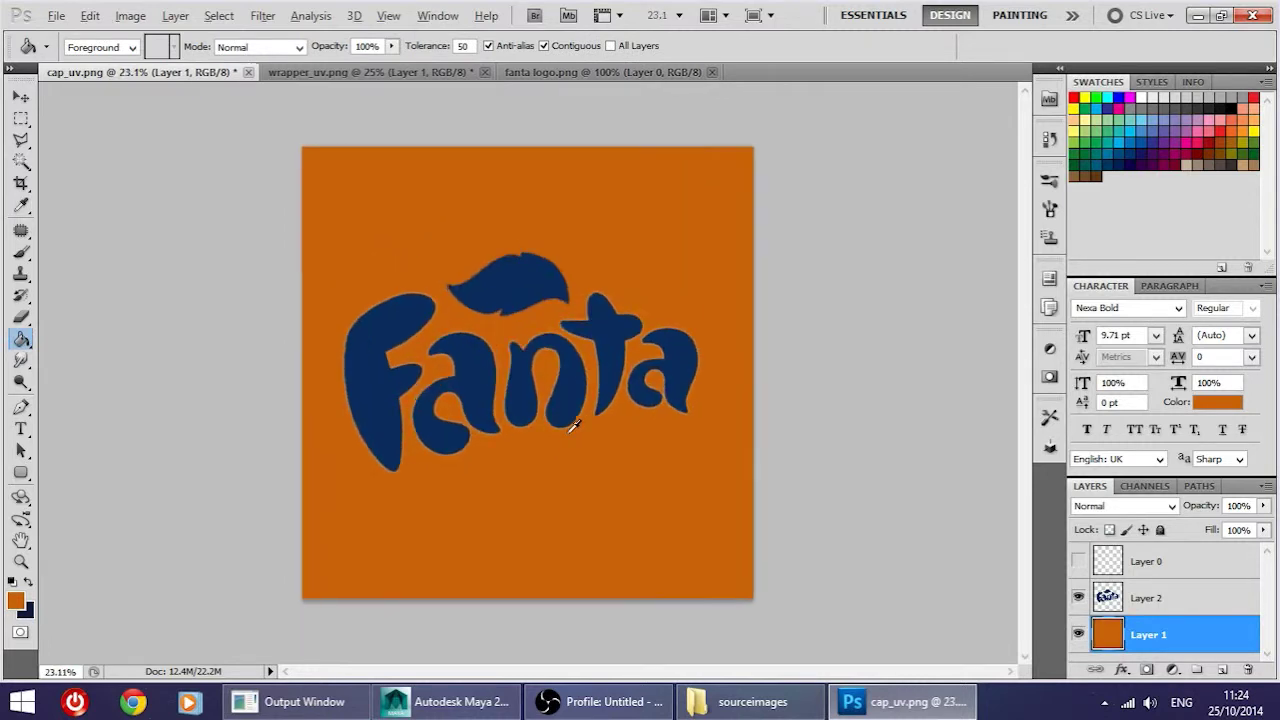
{"action": "key", "text": "ctrl+d"}
Step: Try erasing the faint specks above the logo's letter t, undo the stroke and select the Fanta logo layer
{"action": "scroll", "coordinate": [644, 284], "scroll_direction": "up", "scroll_amount": 5, "text": "alt"}
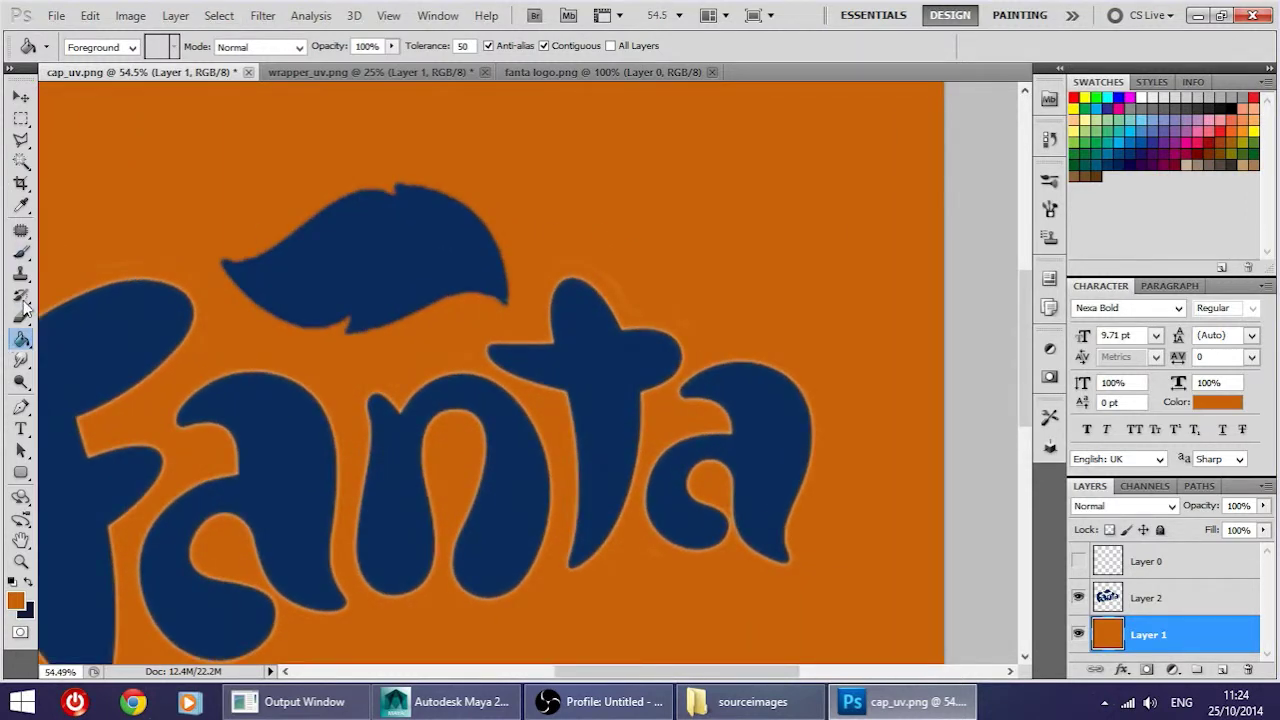
{"action": "left_click", "coordinate": [22, 317]}
{"action": "left_click_drag", "start_coordinate": [547, 257], "coordinate": [589, 247]}
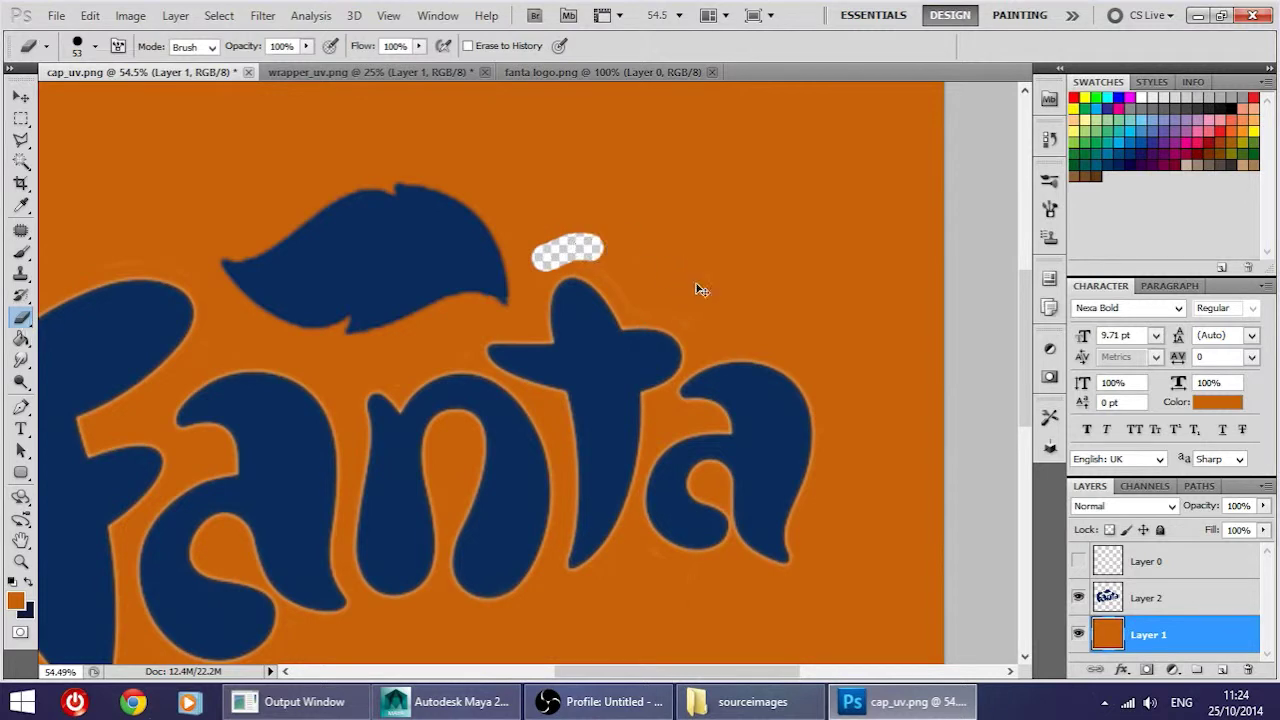
{"action": "key", "text": "ctrl+z"}
{"action": "left_click", "coordinate": [1160, 595]}
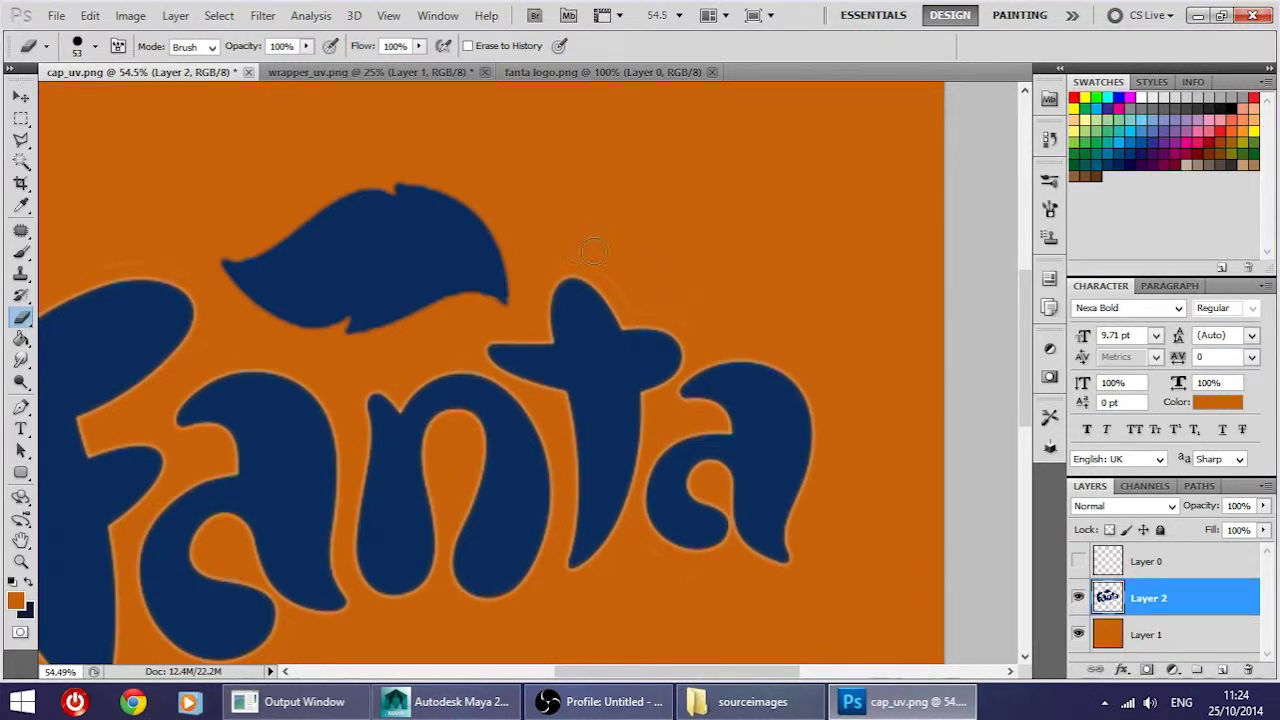
{"action": "scroll", "coordinate": [705, 325], "scroll_direction": "down", "scroll_amount": 5, "text": "alt"}
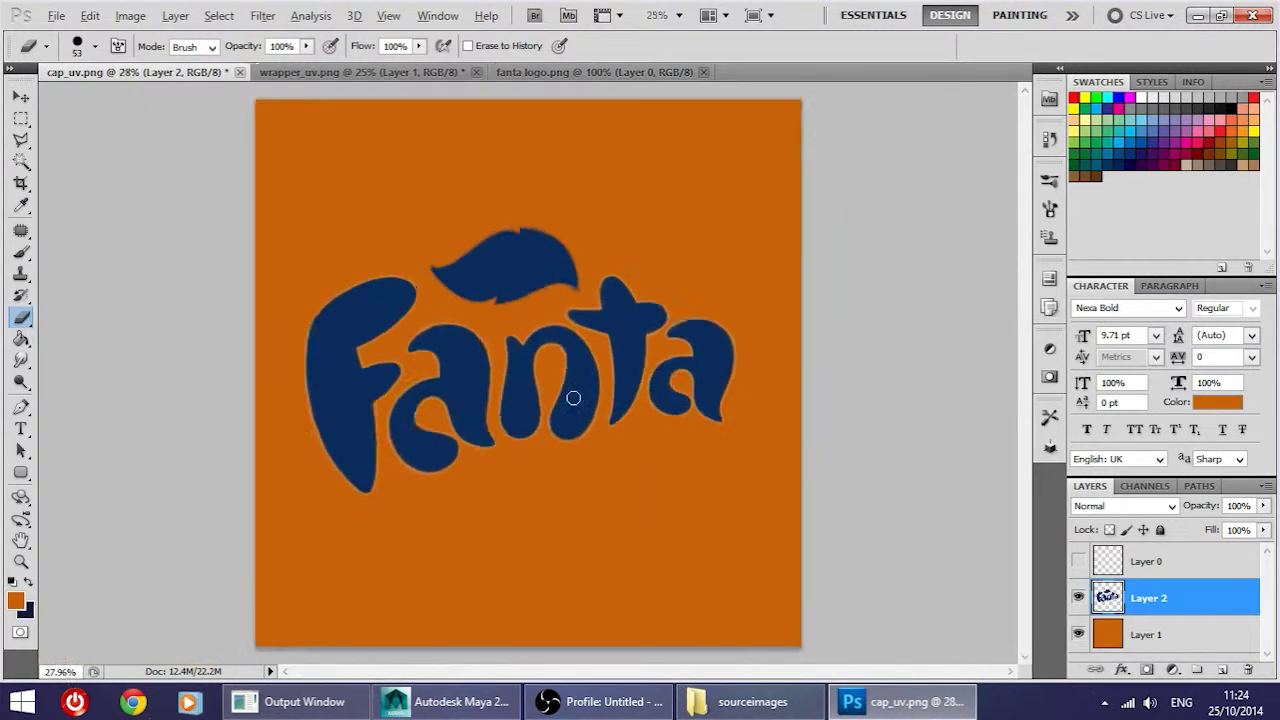
Step: Save the cap texture as cap_uv.psd in the project's sourceimages folder with Maximize Compatibility enabled
{"action": "left_click", "coordinate": [56, 15]}
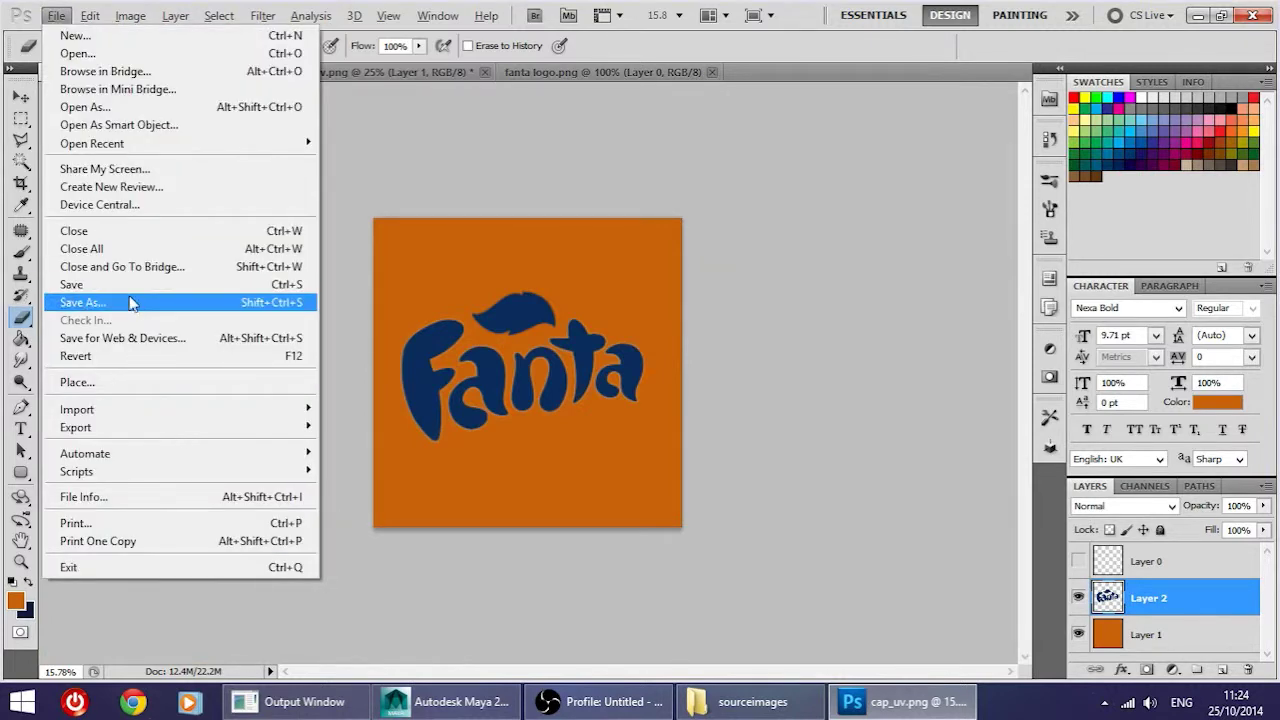
{"action": "left_click", "coordinate": [137, 305]}
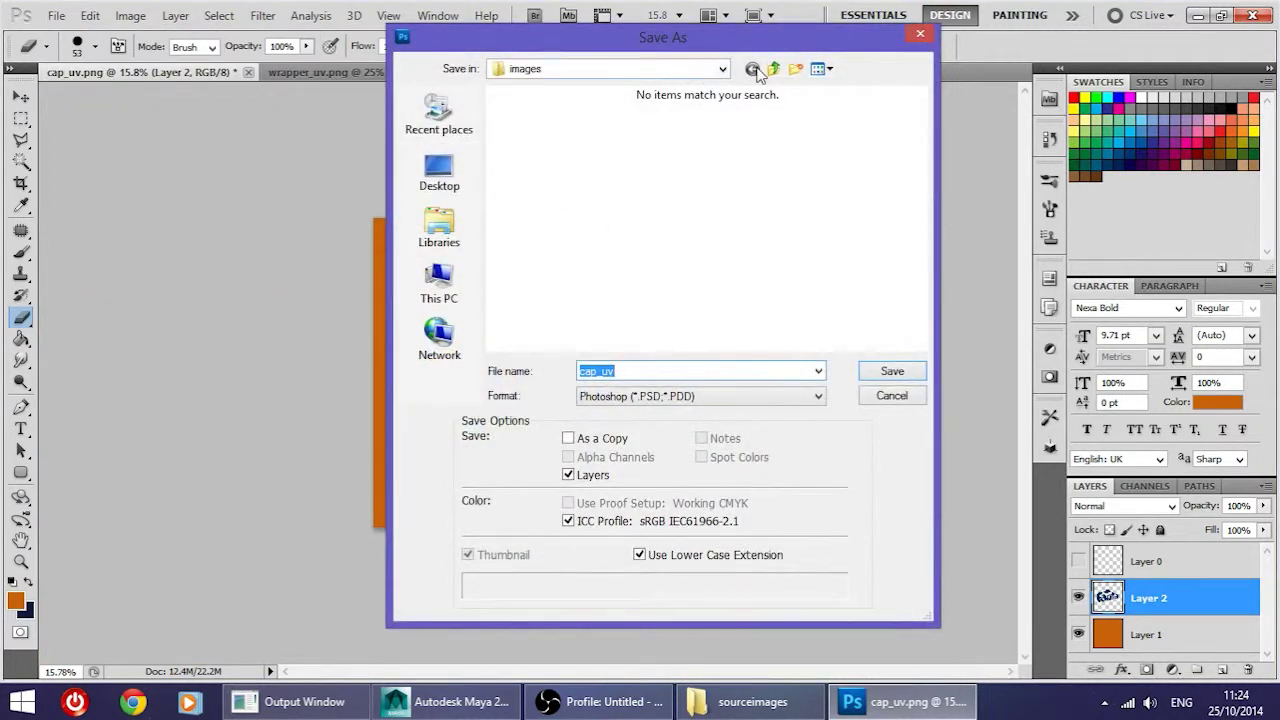
{"action": "left_click", "coordinate": [775, 70]}
{"action": "double_click", "coordinate": [580, 314]}
{"action": "double_click", "coordinate": [647, 372]}
{"action": "left_click", "coordinate": [620, 371]}
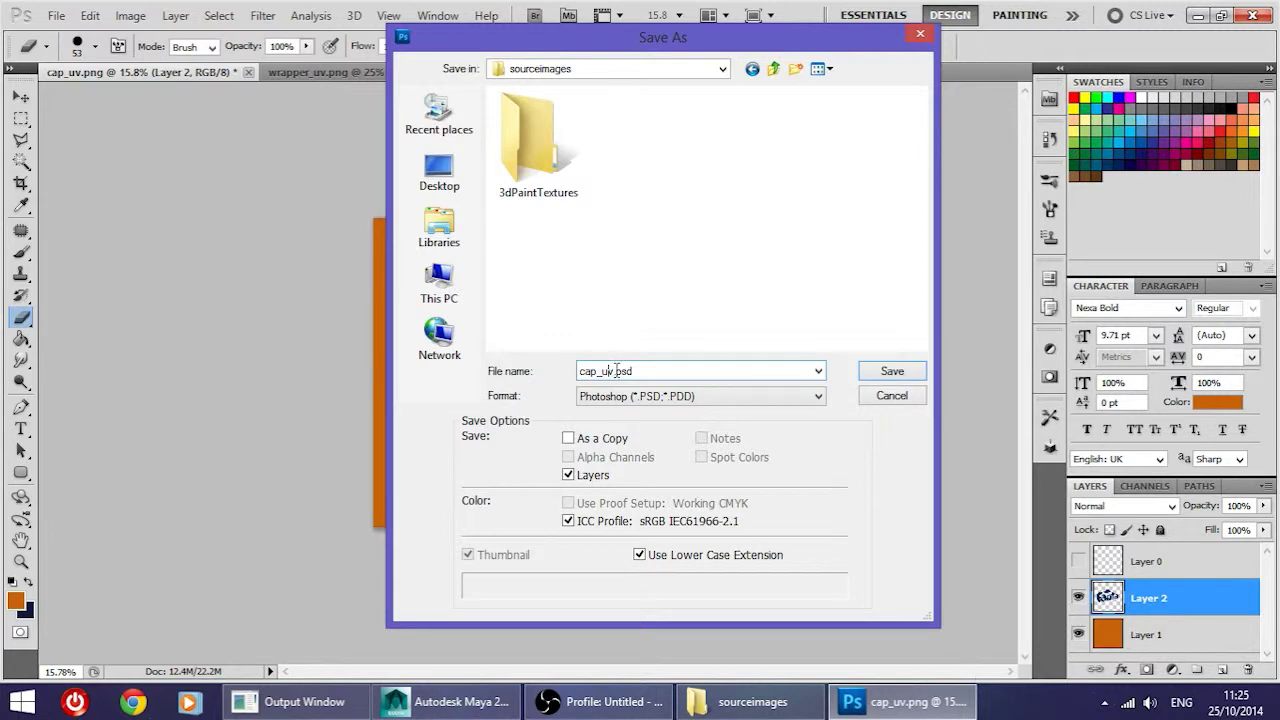
{"action": "left_click", "coordinate": [872, 371]}
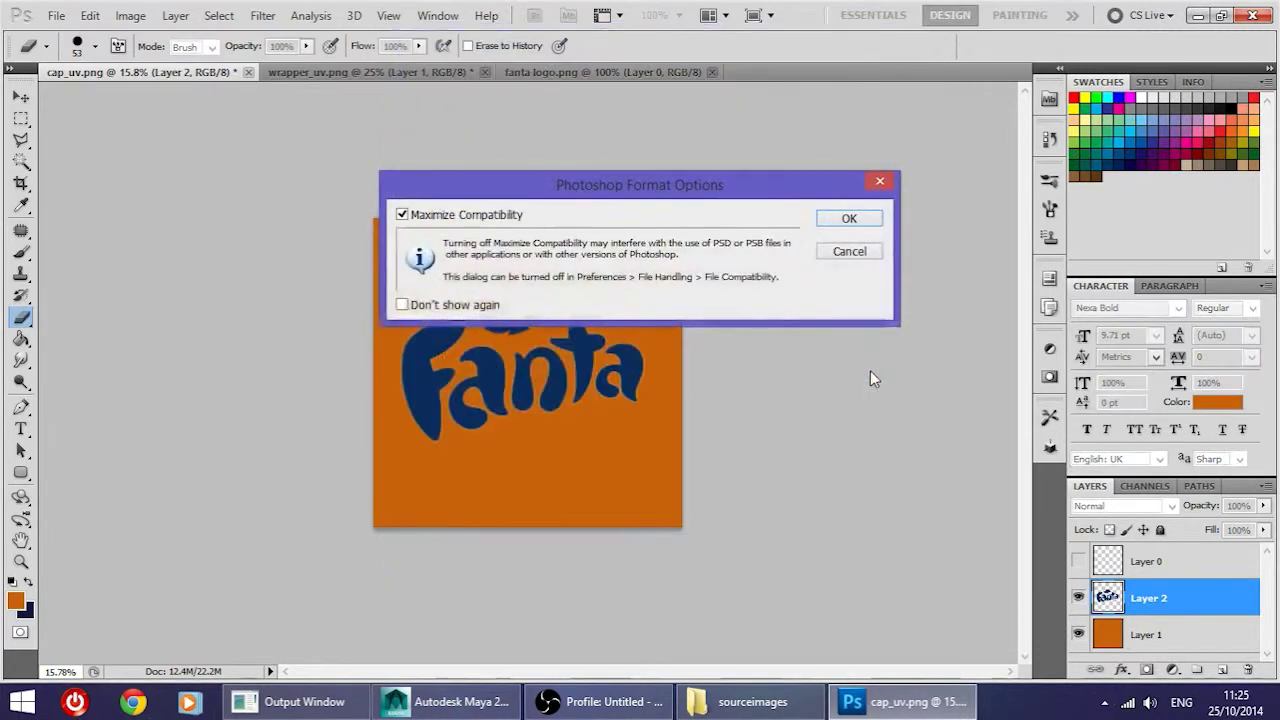
{"action": "left_click", "coordinate": [846, 221]}
Step: Close cap_uv.psd and fanta logo.png, and open the fanta wrapper image from the sourceimages folder as its own document
{"action": "left_click", "coordinate": [238, 72]}
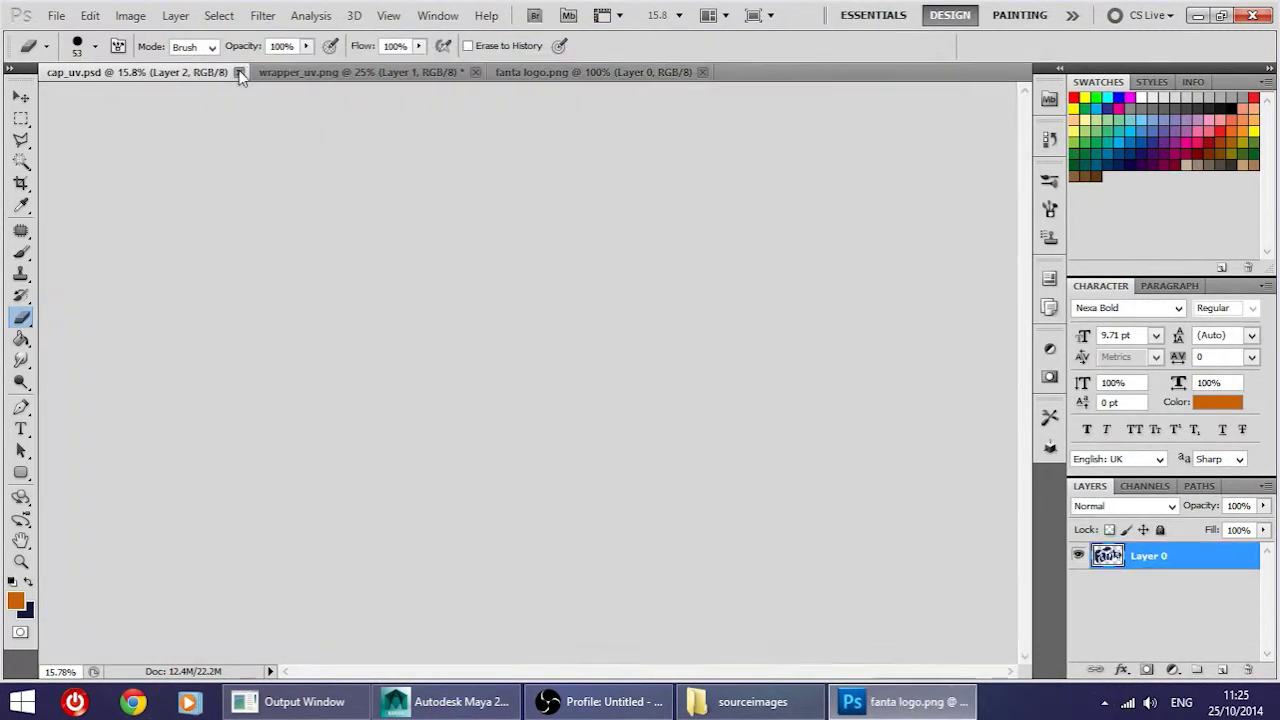
{"action": "left_click", "coordinate": [492, 72]}
{"action": "left_click", "coordinate": [752, 701]}
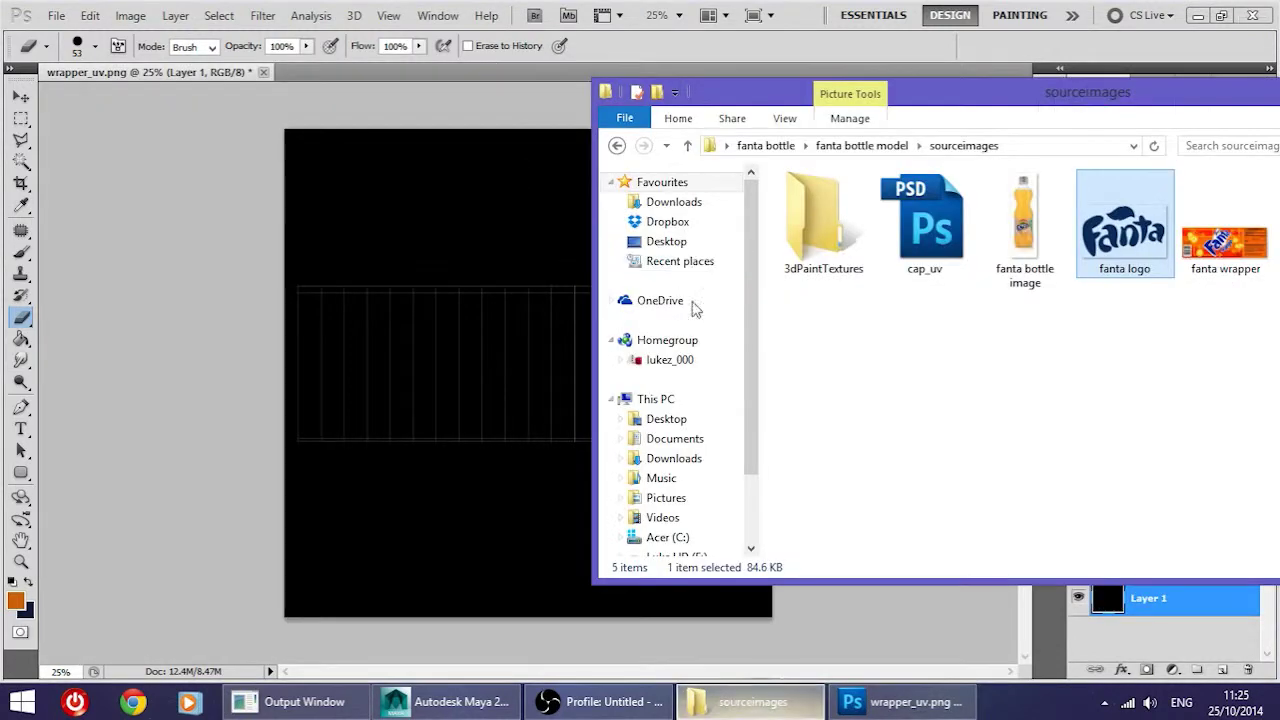
{"action": "left_click_drag", "start_coordinate": [1225, 230], "coordinate": [378, 78]}
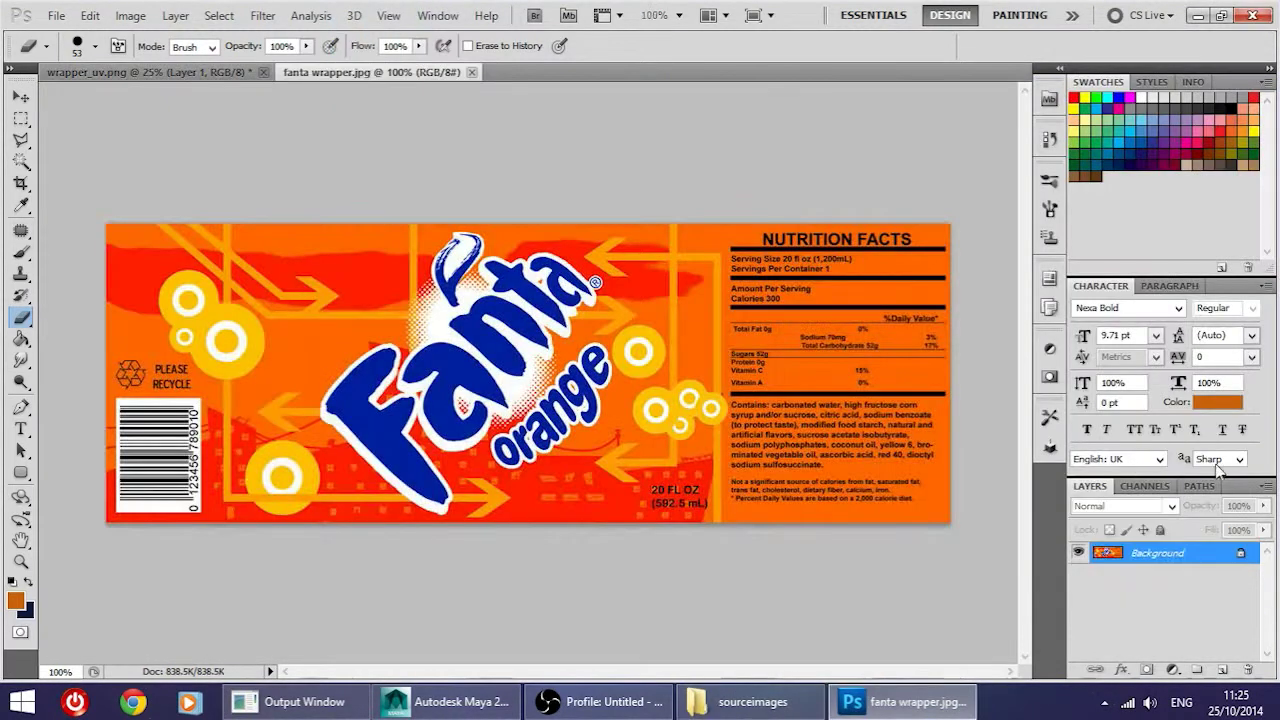
Step: Duplicate the wrapper image's Background layer into wrapper_uv.png and close fanta wrapper.jpg
{"action": "right_click", "coordinate": [1140, 553]}
{"action": "left_click", "coordinate": [1136, 426]}
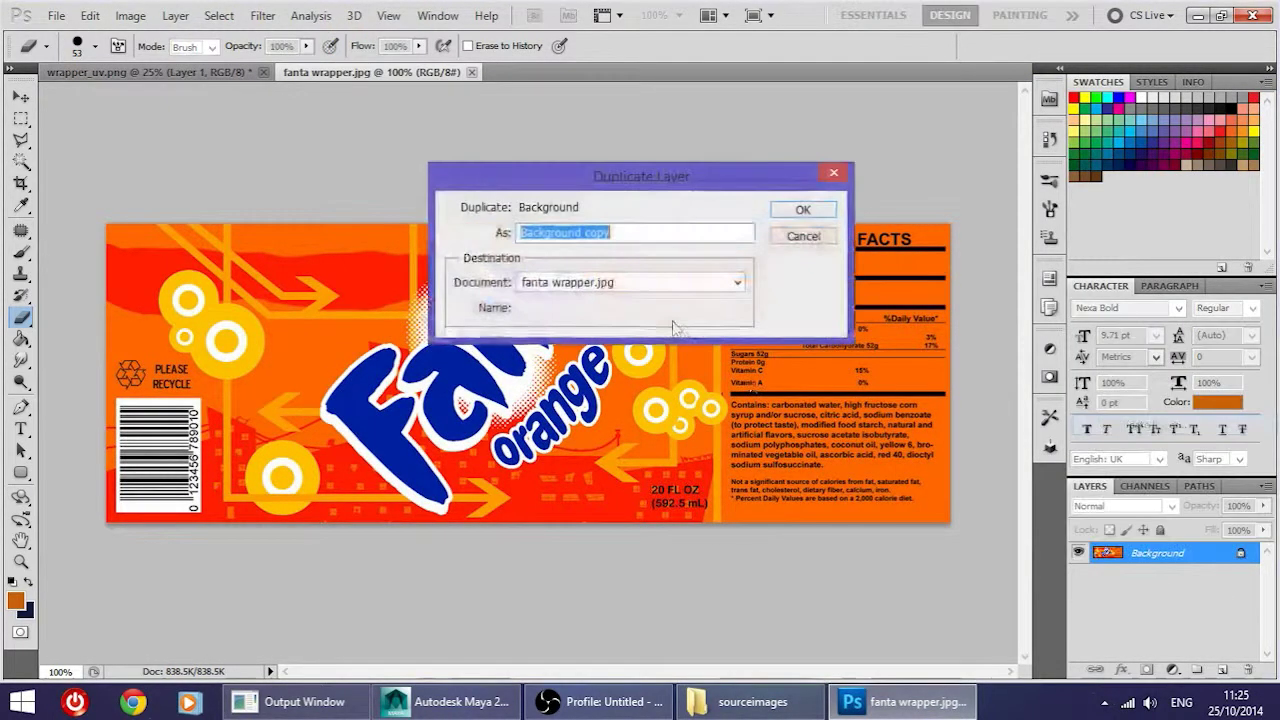
{"action": "left_click", "coordinate": [646, 284]}
{"action": "left_click", "coordinate": [600, 309]}
{"action": "left_click", "coordinate": [801, 212]}
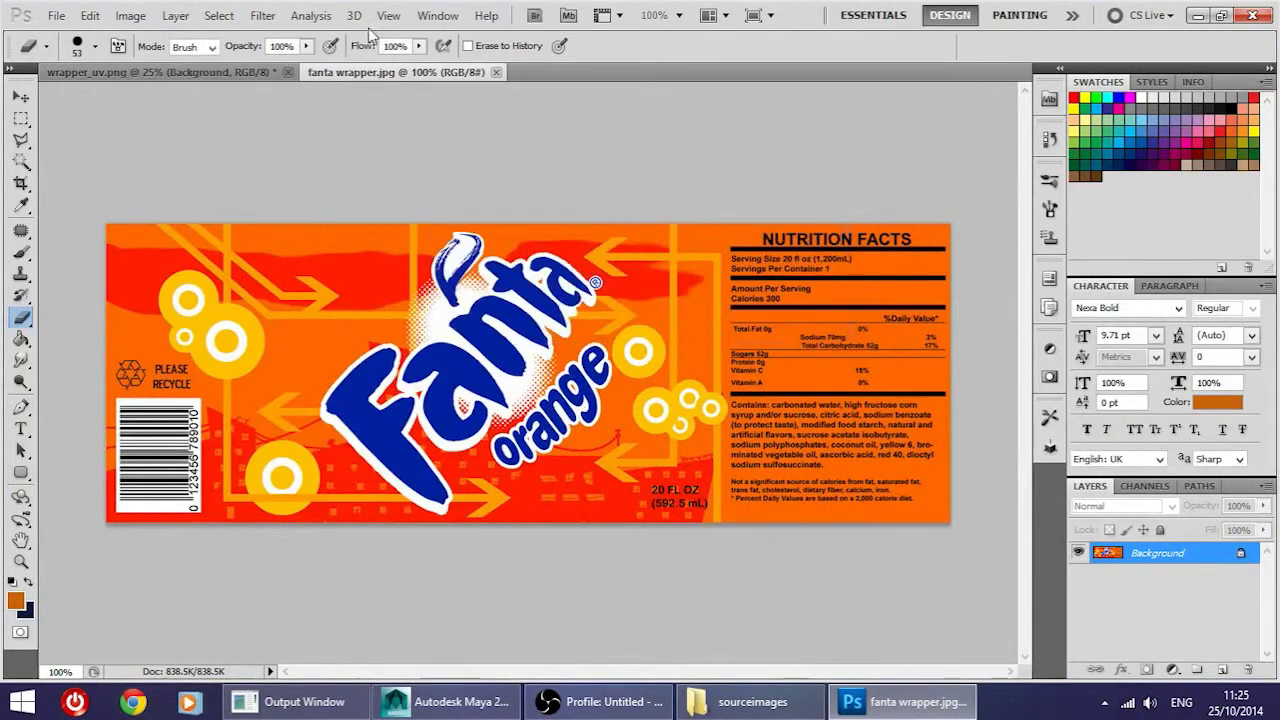
{"action": "left_click", "coordinate": [471, 72]}
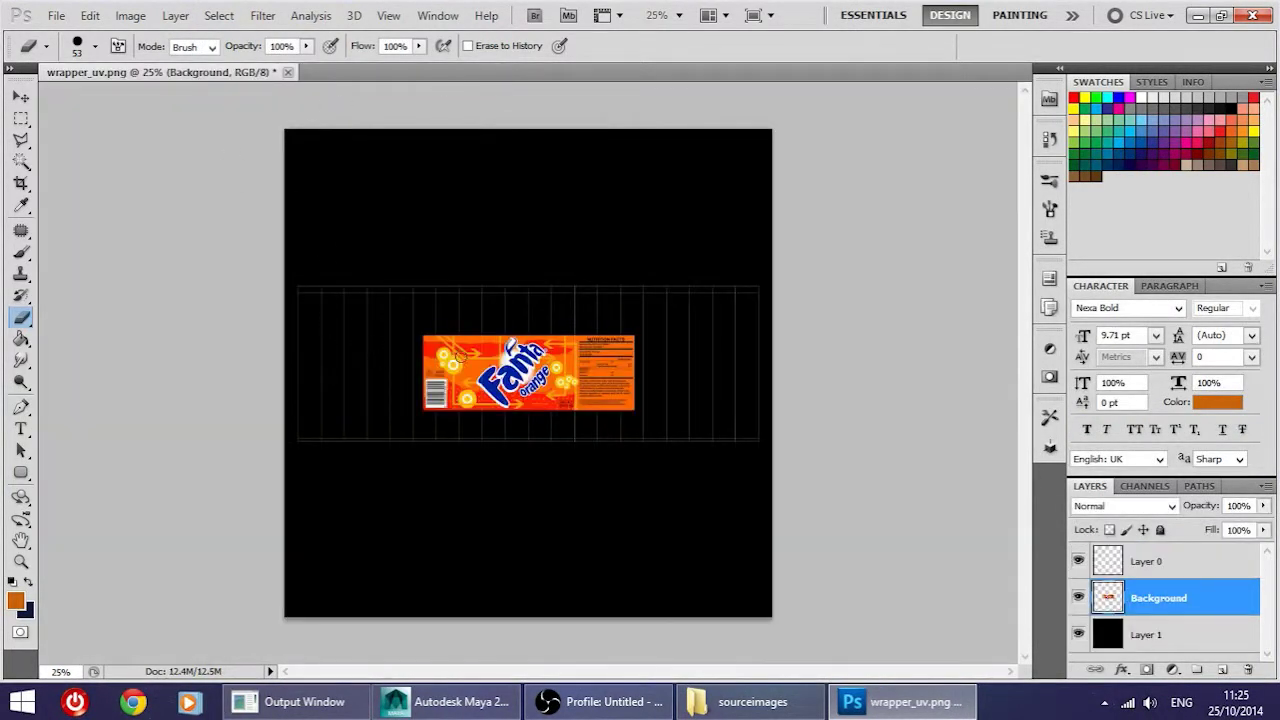
Step: Align the label with the UV layout's upper-left corner and scale it proportionally to about 219% to span the layout's width
{"action": "left_click", "coordinate": [21, 97]}
{"action": "left_click_drag", "start_coordinate": [502, 395], "coordinate": [376, 346]}
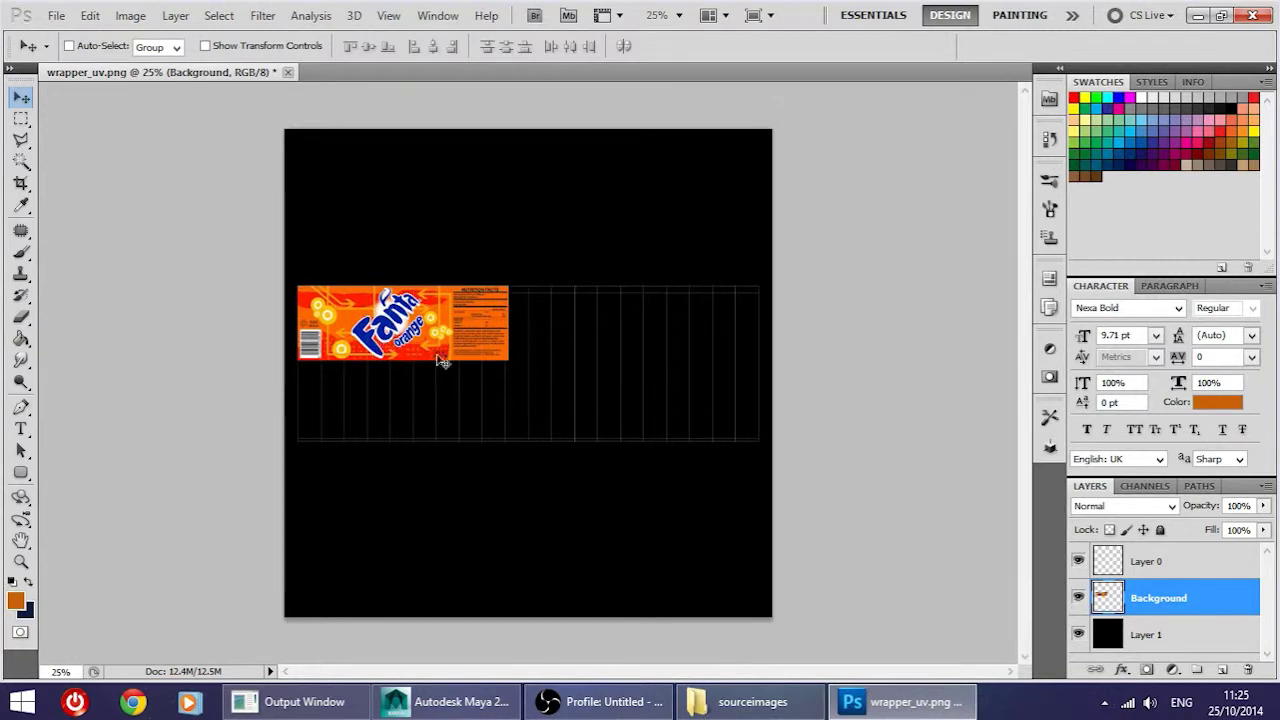
{"action": "key", "text": "ctrl+t"}
{"action": "left_click_drag", "start_coordinate": [508, 359], "coordinate": [766, 428], "text": "shift"}
{"action": "scroll", "coordinate": [507, 440], "scroll_direction": "up", "scroll_amount": 5, "text": "alt"}
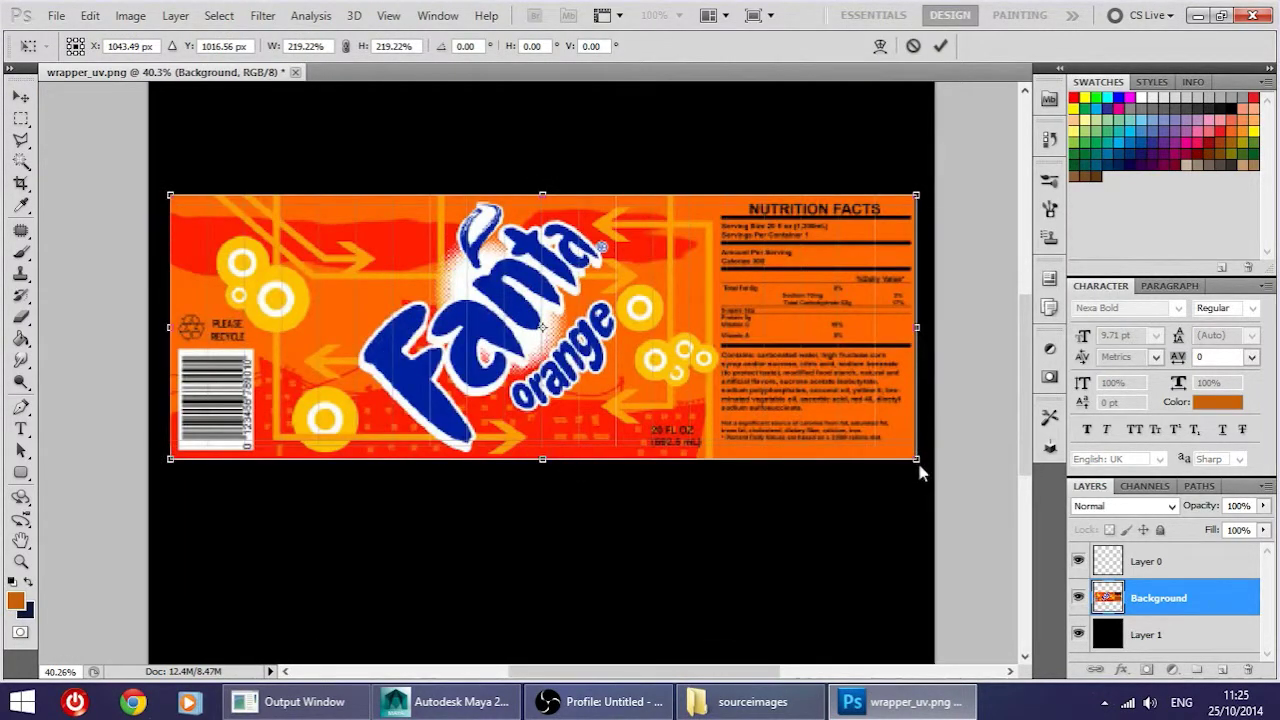
{"action": "left_click_drag", "start_coordinate": [917, 458], "coordinate": [912, 462], "text": "shift"}
{"action": "key", "text": "Return"}
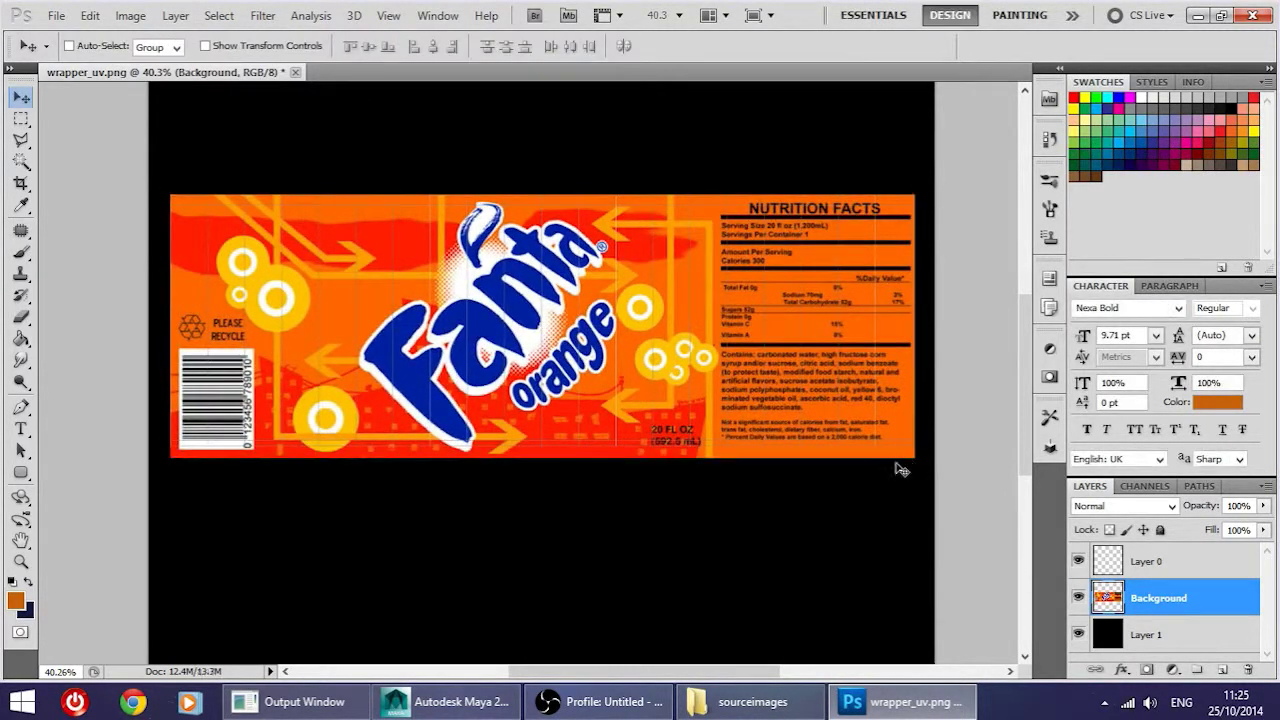
Step: Nudge the label up slightly and reduce its height to 96.55% by raising its lower edge
{"action": "scroll", "coordinate": [535, 440], "scroll_direction": "up", "scroll_amount": 1, "text": "alt"}
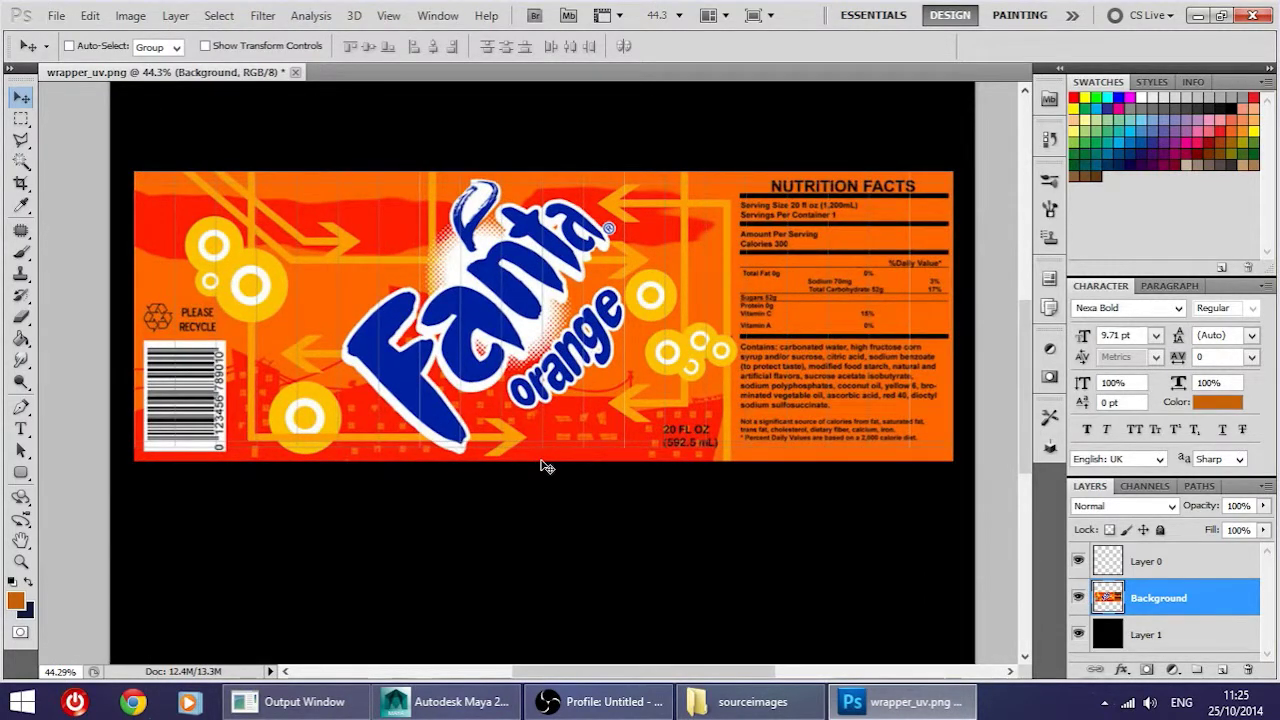
{"action": "key", "text": "Up"}
{"action": "key", "text": "Up"}
{"action": "key", "text": "Up"}
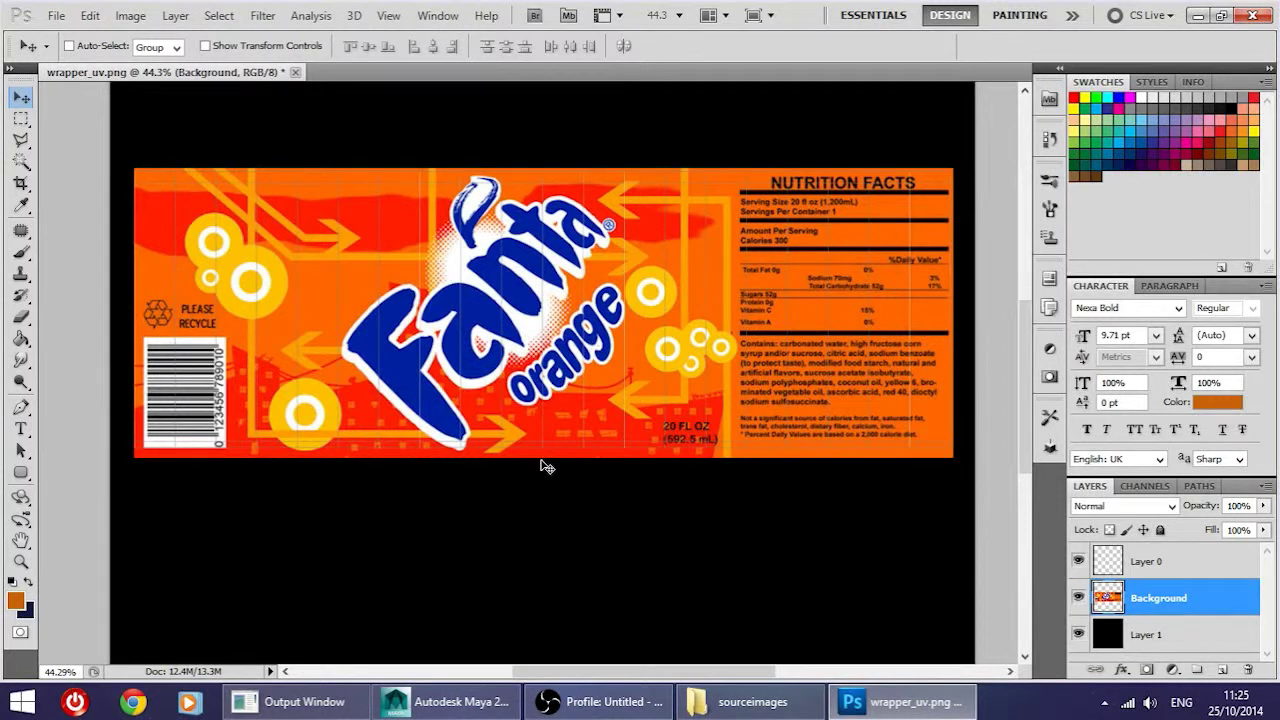
{"action": "key", "text": "ctrl+t"}
{"action": "left_click_drag", "start_coordinate": [542, 457], "coordinate": [541, 447]}
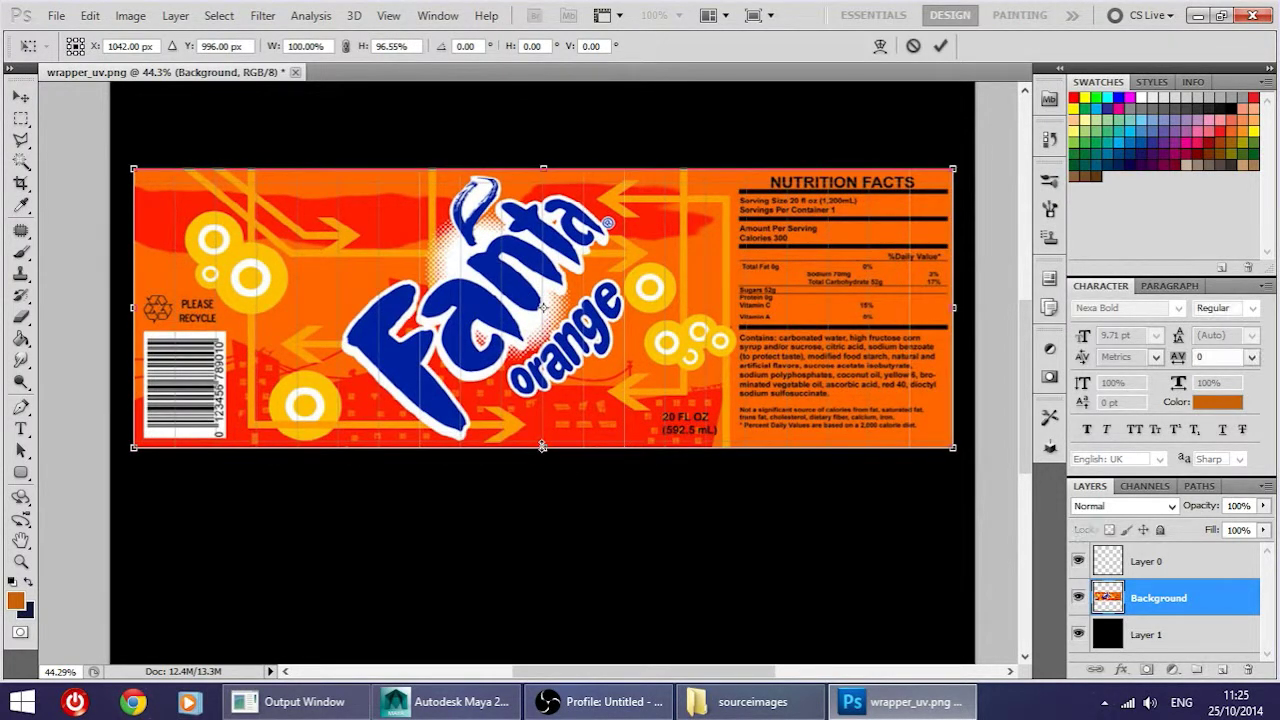
{"action": "key", "text": "Return"}
Step: Reduce the label's width to 99.80% to fit the side edges of the UV layout
{"action": "key", "text": "ctrl+t"}
{"action": "mouse_move", "coordinate": [955, 309]}
{"action": "left_mouse_down"}
{"action": "mouse_move", "coordinate": [858, 310]}
{"action": "mouse_move", "coordinate": [957, 312]}
{"action": "left_mouse_up"}
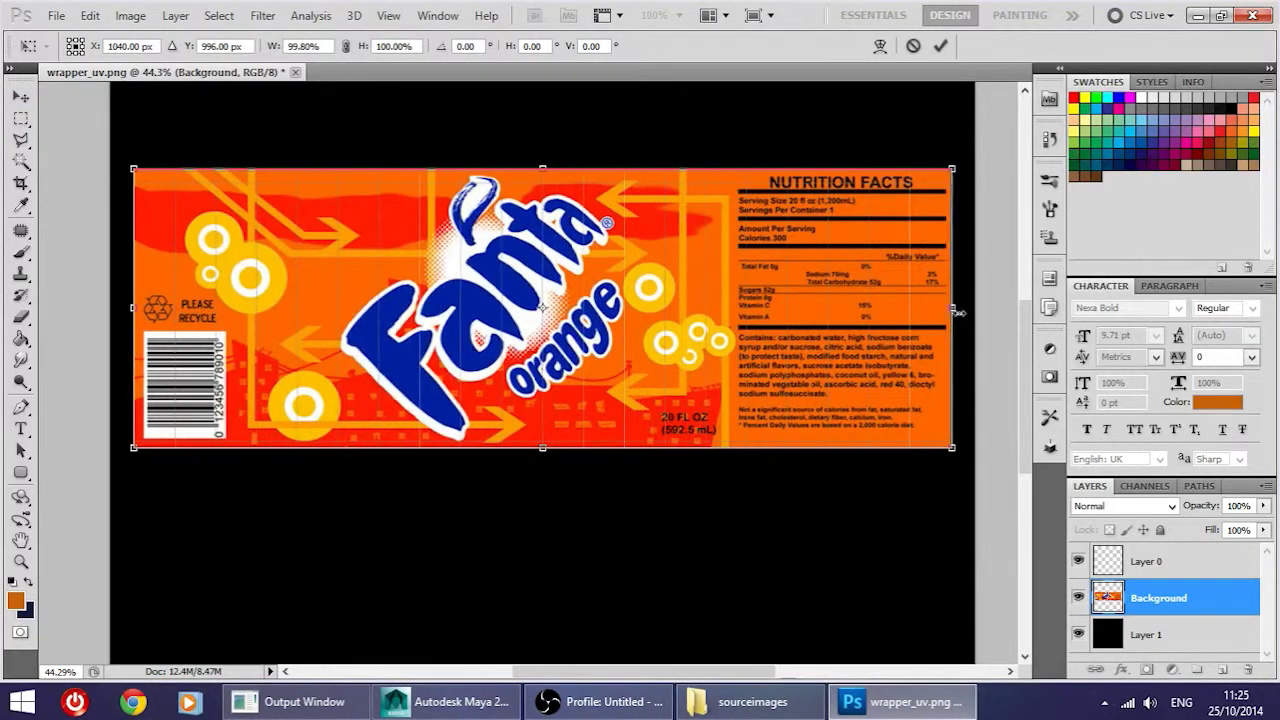
{"action": "mouse_move", "coordinate": [133, 308]}
{"action": "left_mouse_down"}
{"action": "mouse_move", "coordinate": [217, 309]}
{"action": "mouse_move", "coordinate": [133, 308]}
{"action": "left_mouse_up"}
{"action": "key", "text": "Return"}
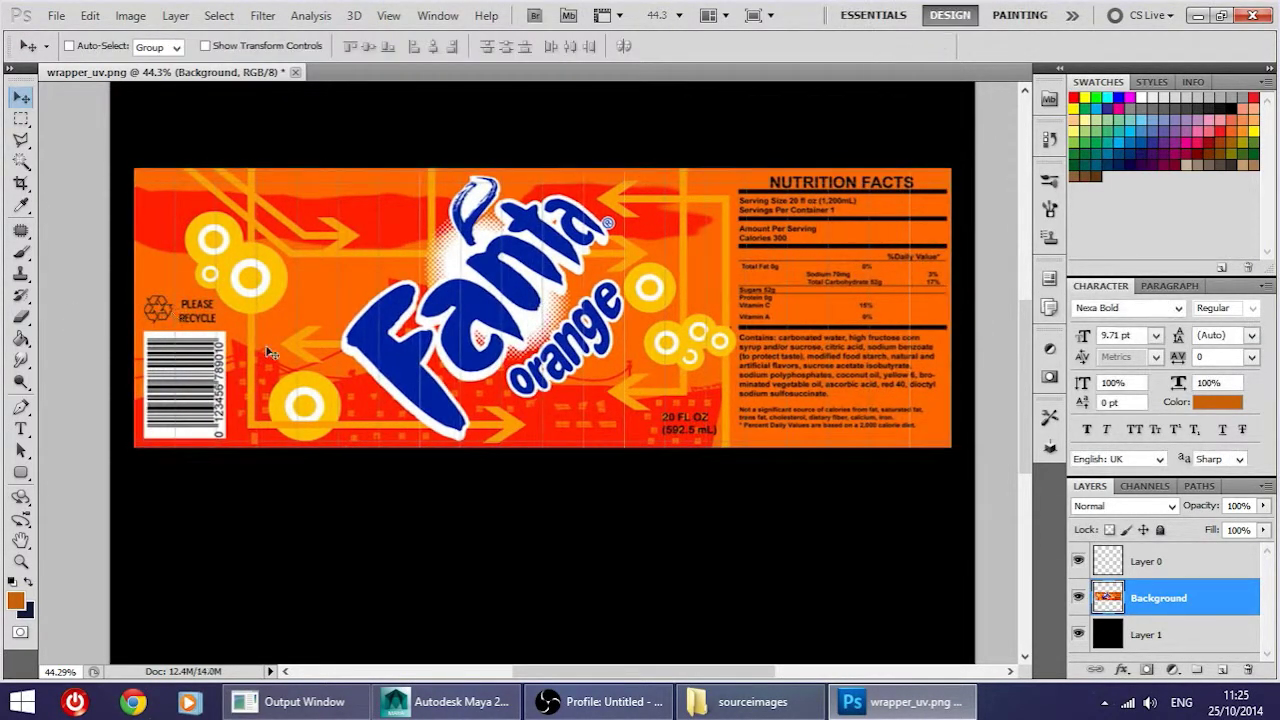
Step: Lower the label's upper edge to the UV layout's top line, scaling its height to 98.81%
{"action": "scroll", "coordinate": [267, 352], "scroll_direction": "down", "scroll_amount": 7, "text": "alt"}
{"action": "scroll", "coordinate": [366, 350], "scroll_direction": "up", "scroll_amount": 6, "text": "alt"}
{"action": "scroll", "coordinate": [378, 258], "scroll_direction": "up", "scroll_amount": 3, "text": "alt"}
{"action": "scroll", "coordinate": [470, 272], "scroll_direction": "up", "scroll_amount": 2, "text": "alt"}
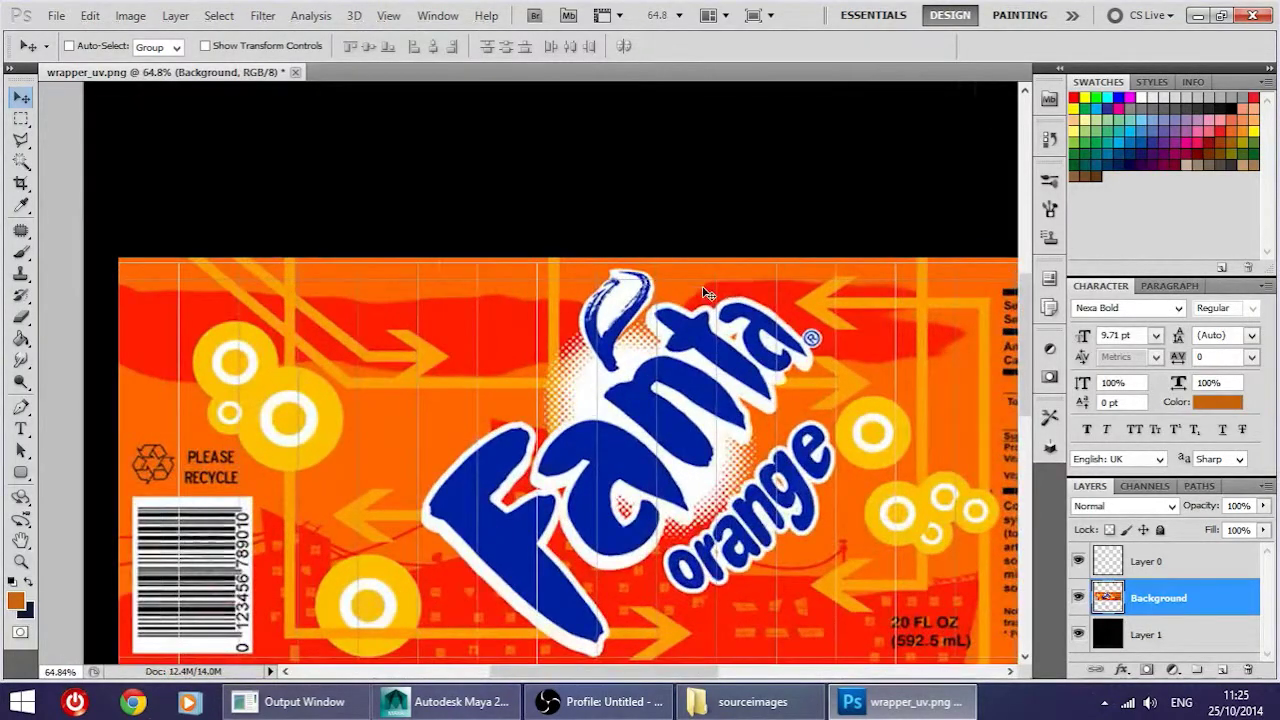
{"action": "key", "text": "ctrl+t"}
{"action": "left_click_drag", "start_coordinate": [718, 257], "coordinate": [718, 262]}
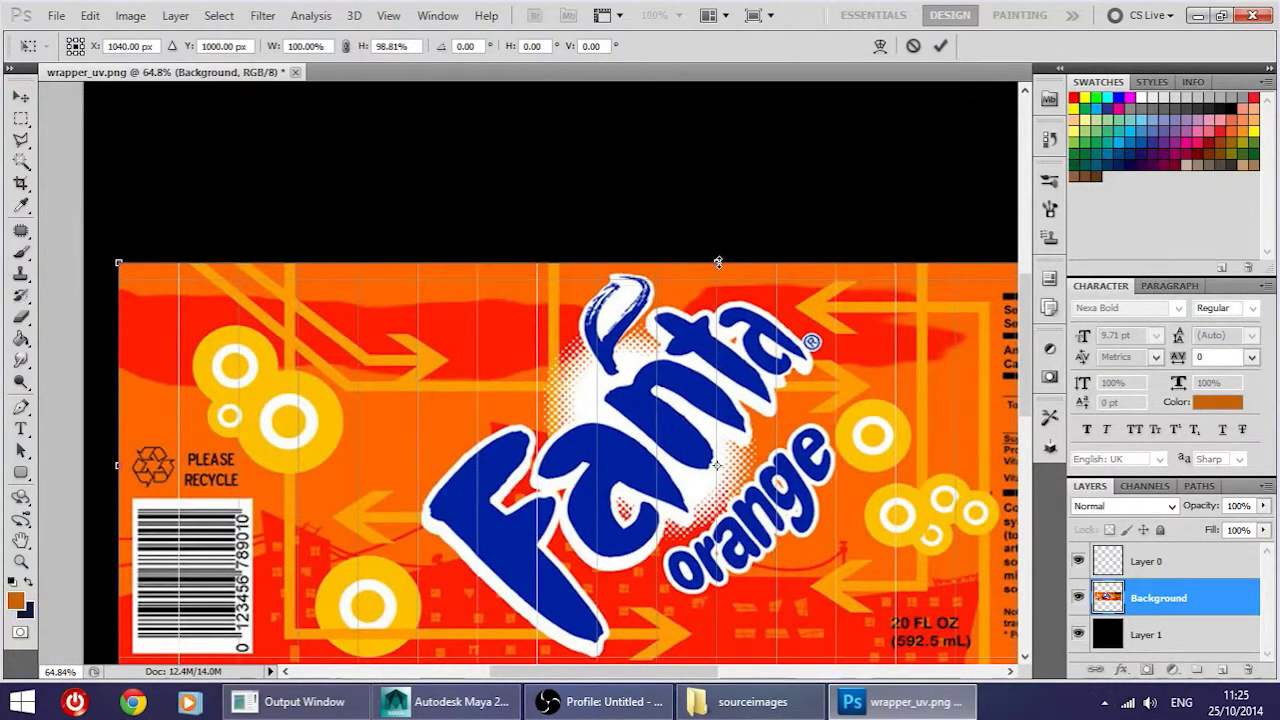
{"action": "key", "text": "Return"}
Step: Hide the UV wireframe layer, select the black Layer 1 and sample the label's orange as the foreground colour
{"action": "scroll", "coordinate": [845, 470], "scroll_direction": "down", "scroll_amount": 4, "text": "alt"}
{"action": "scroll", "coordinate": [520, 445], "scroll_direction": "up", "scroll_amount": 3, "text": "alt"}
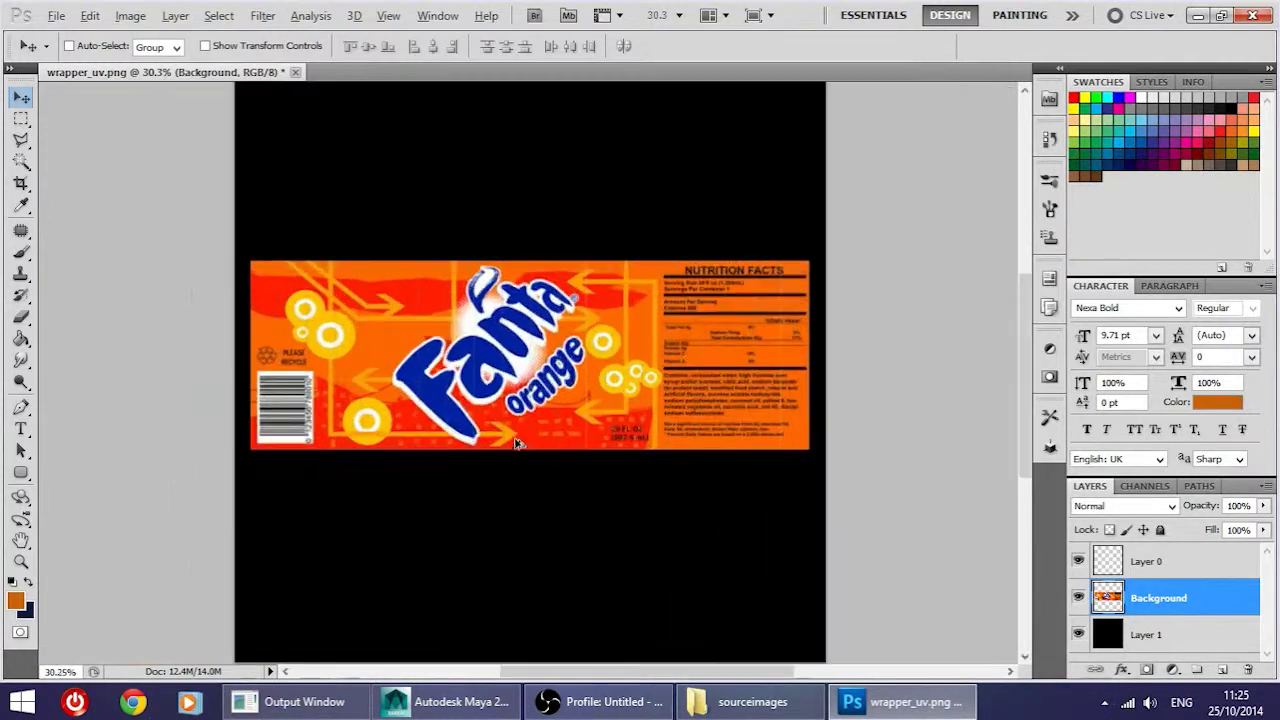
{"action": "left_click", "coordinate": [1155, 640]}
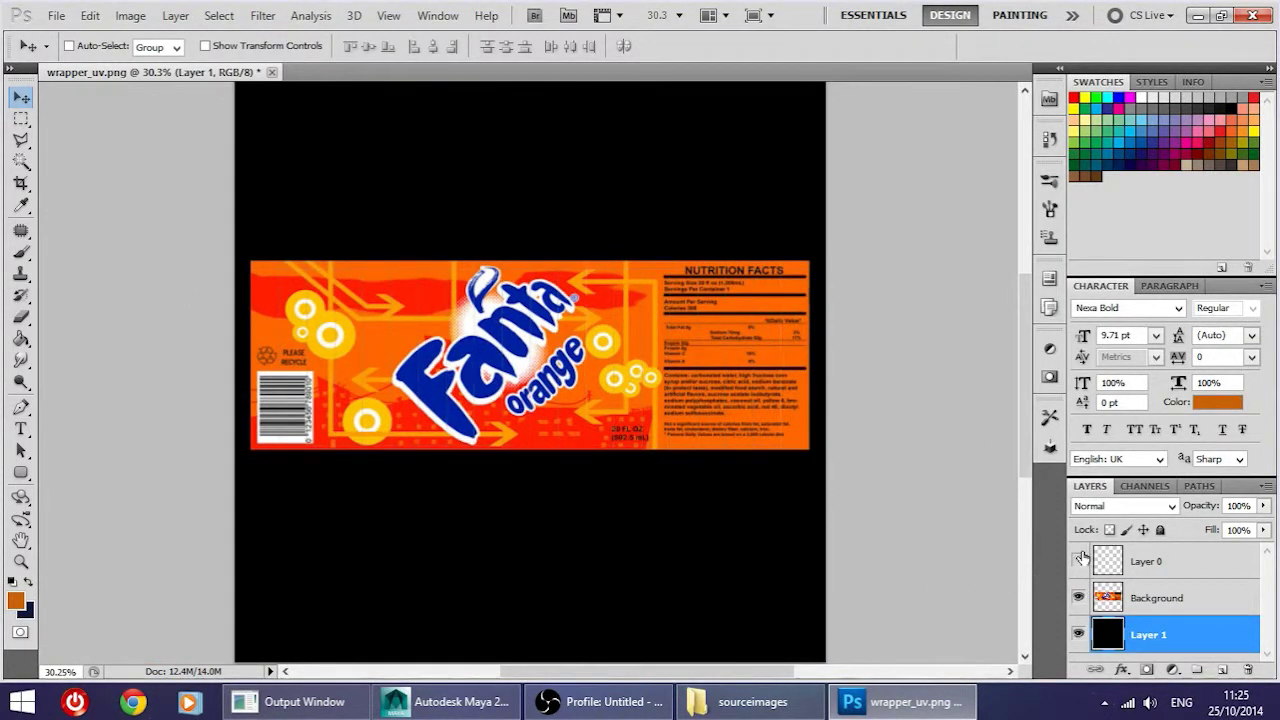
{"action": "scroll", "coordinate": [445, 300], "scroll_direction": "up", "scroll_amount": 5, "text": "alt"}
{"action": "scroll", "coordinate": [243, 448], "scroll_direction": "up", "scroll_amount": 1, "text": "alt"}
{"action": "left_click", "coordinate": [21, 205]}
{"action": "left_click", "coordinate": [333, 397]}
{"action": "scroll", "coordinate": [438, 508], "scroll_direction": "down", "scroll_amount": 7, "text": "alt"}
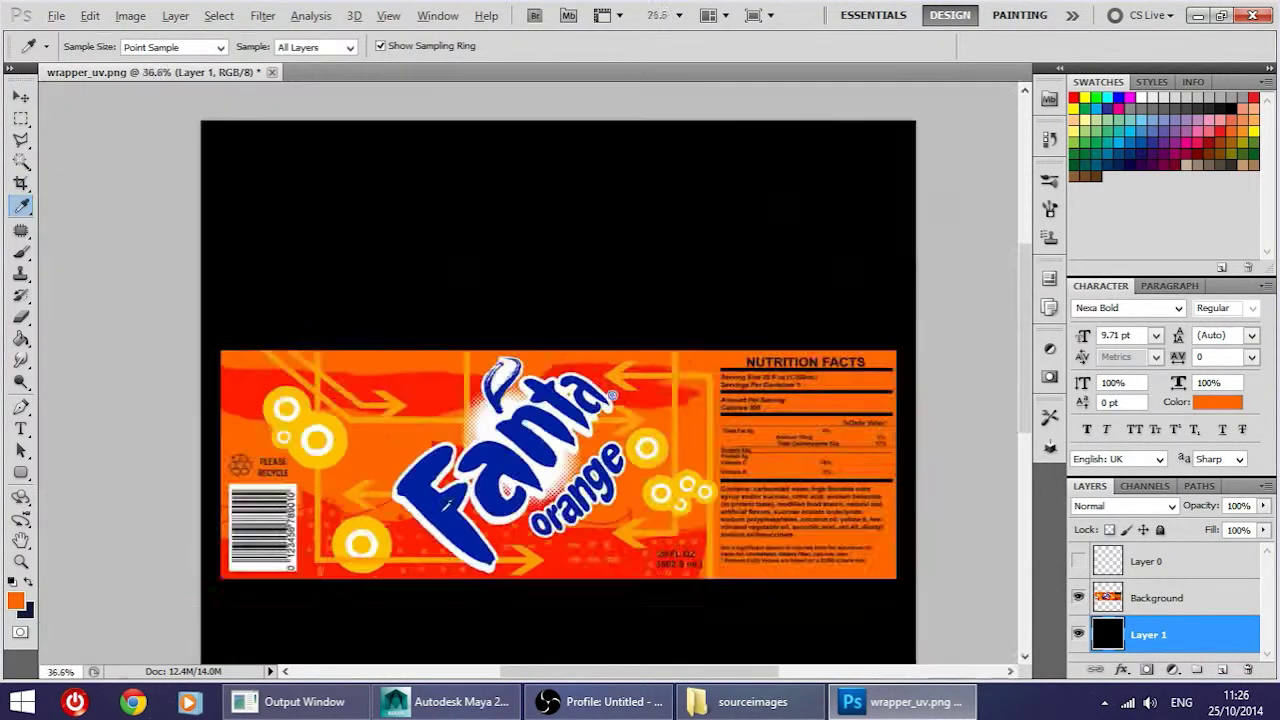
{"action": "scroll", "coordinate": [558, 399], "scroll_direction": "down", "scroll_amount": 3, "text": "alt"}
Step: Fill the black background layer with the sampled orange and inspect how it blends with the label's edges
{"action": "left_click", "coordinate": [21, 338]}
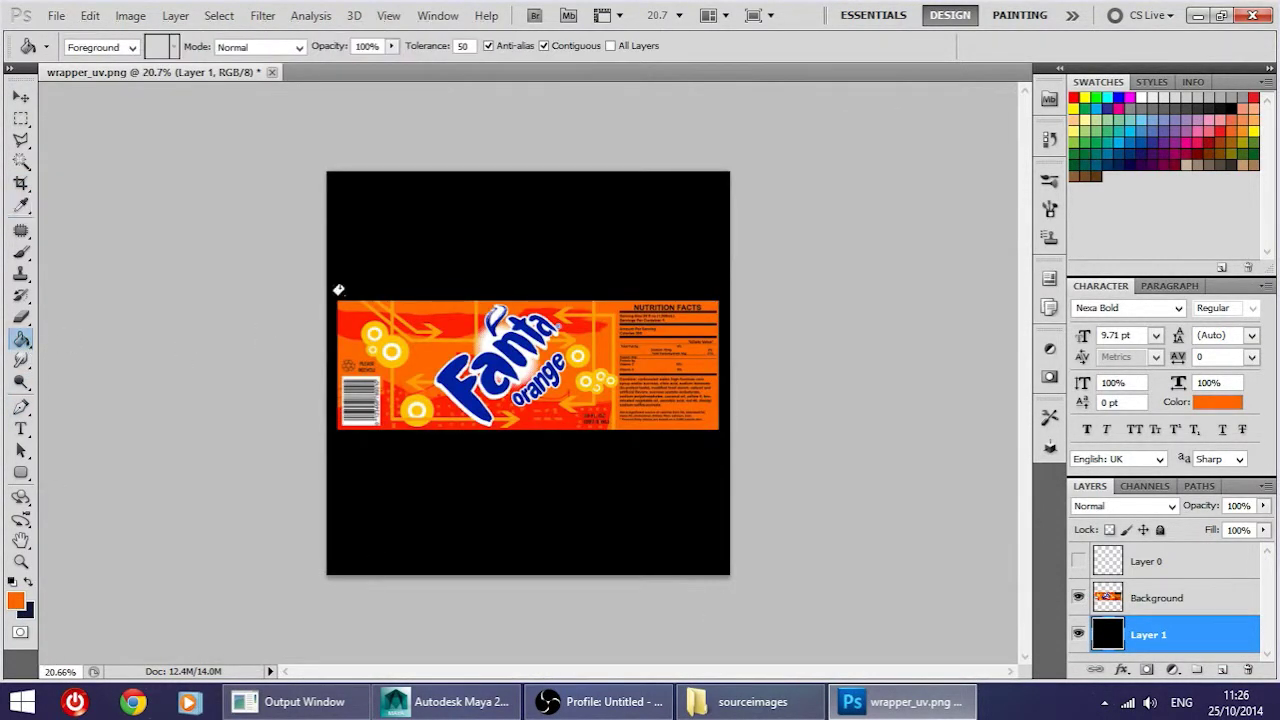
{"action": "left_click", "coordinate": [483, 471]}
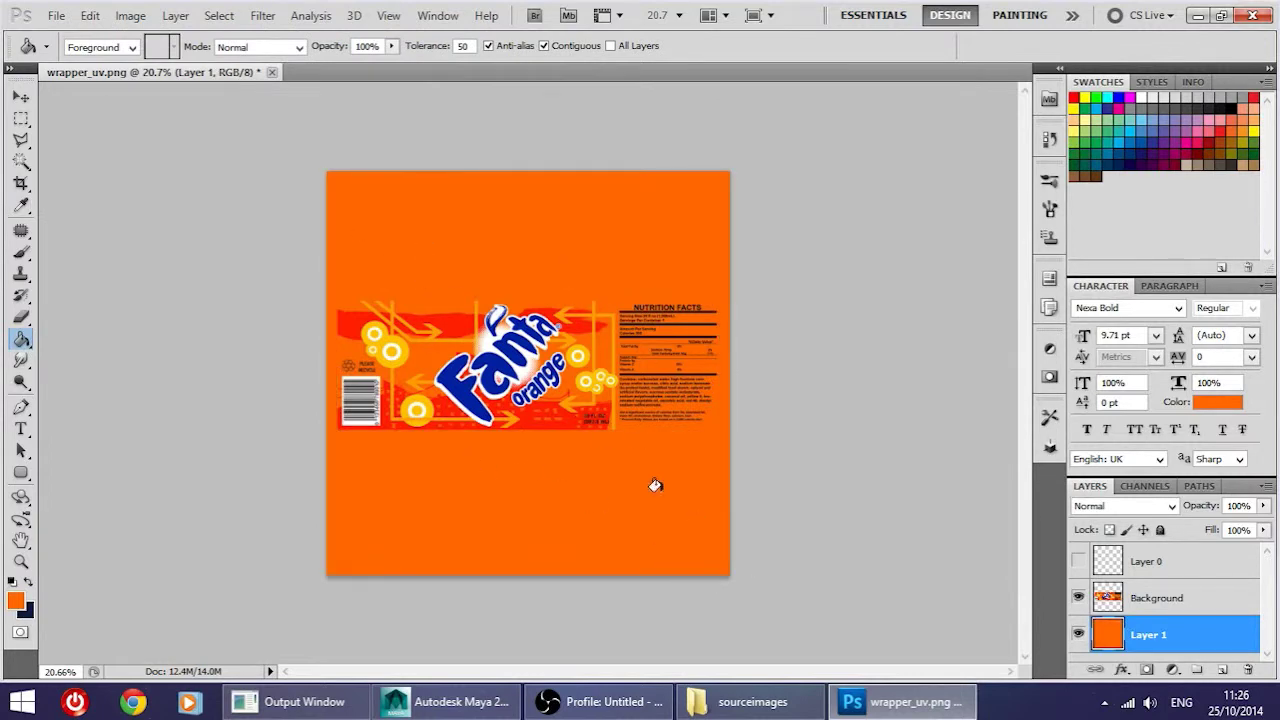
{"action": "scroll", "coordinate": [471, 441], "scroll_direction": "up", "scroll_amount": 3, "text": "alt"}
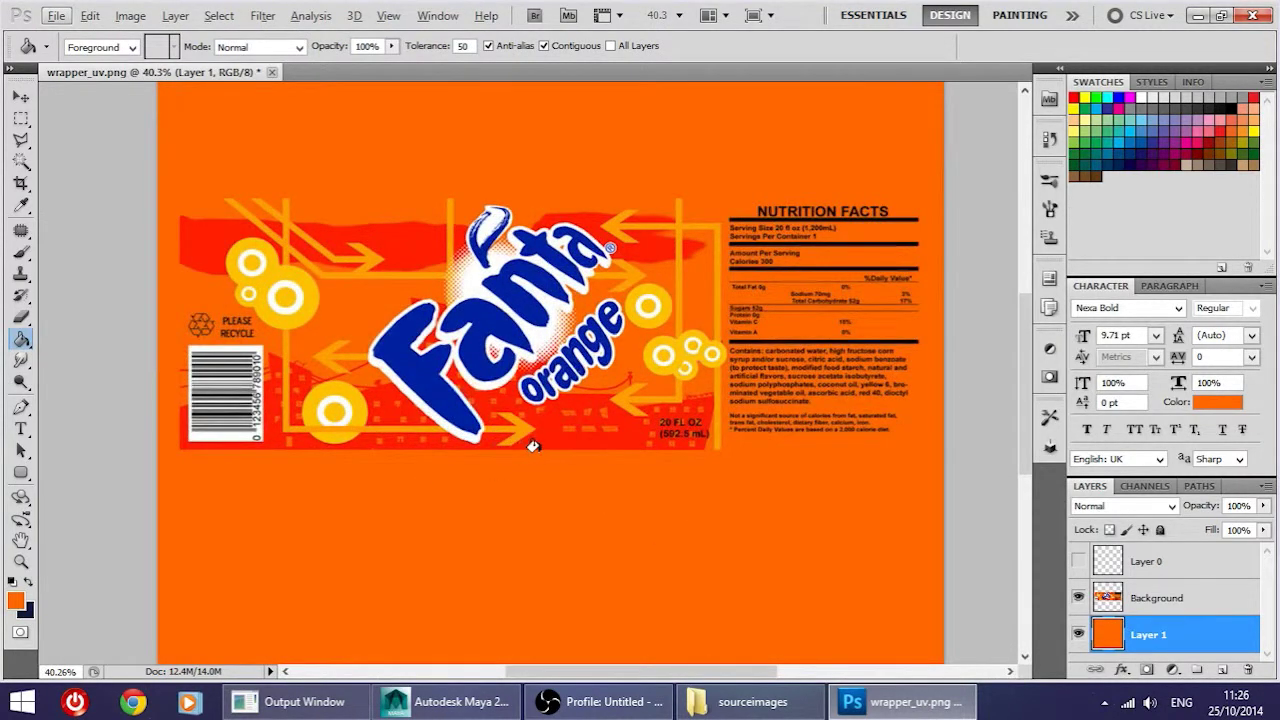
{"action": "scroll", "coordinate": [546, 443], "scroll_direction": "up", "scroll_amount": 3, "text": "alt"}
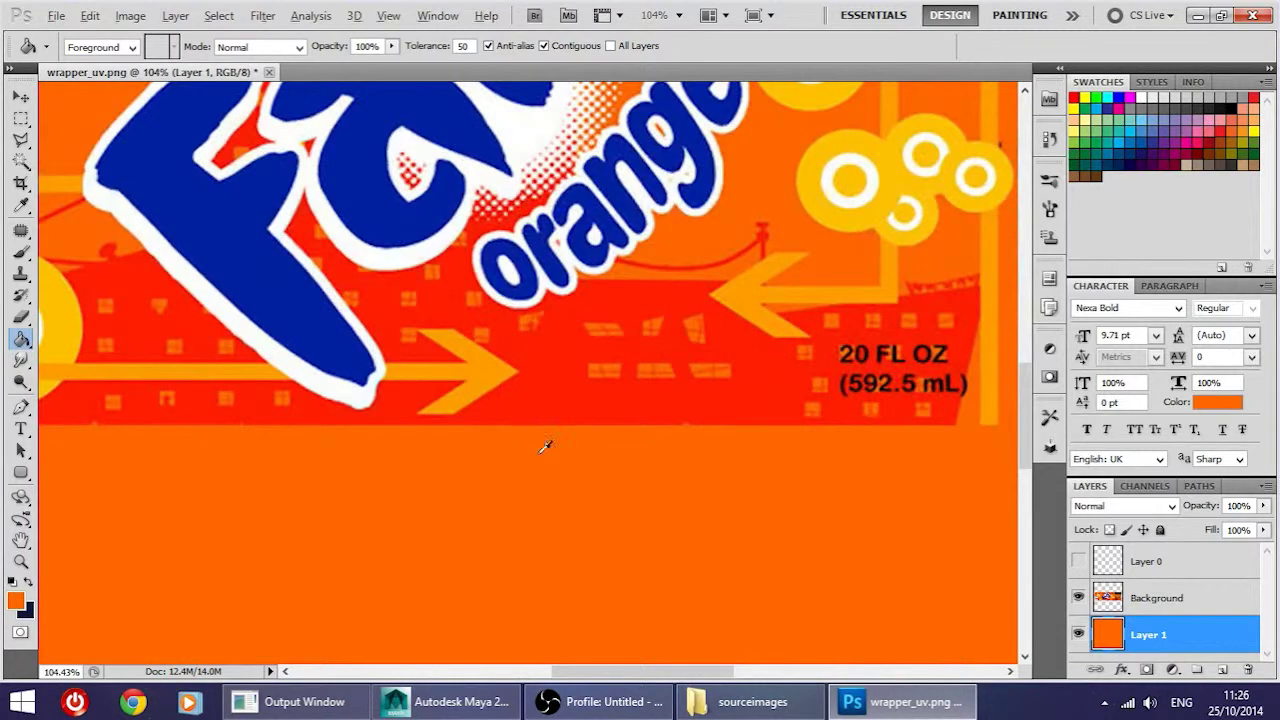
{"action": "scroll", "coordinate": [546, 446], "scroll_direction": "down", "scroll_amount": 4, "text": "alt"}
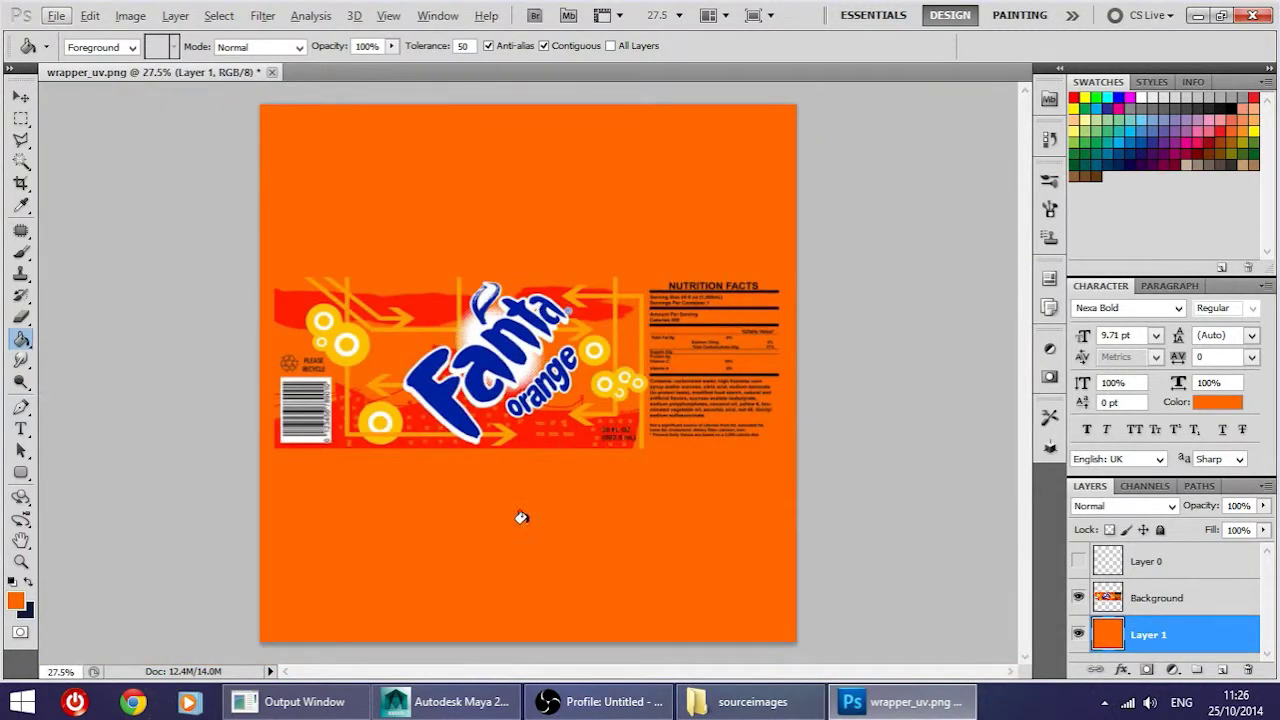
{"action": "scroll", "coordinate": [275, 219], "scroll_direction": "down", "scroll_amount": 1, "text": "alt"}
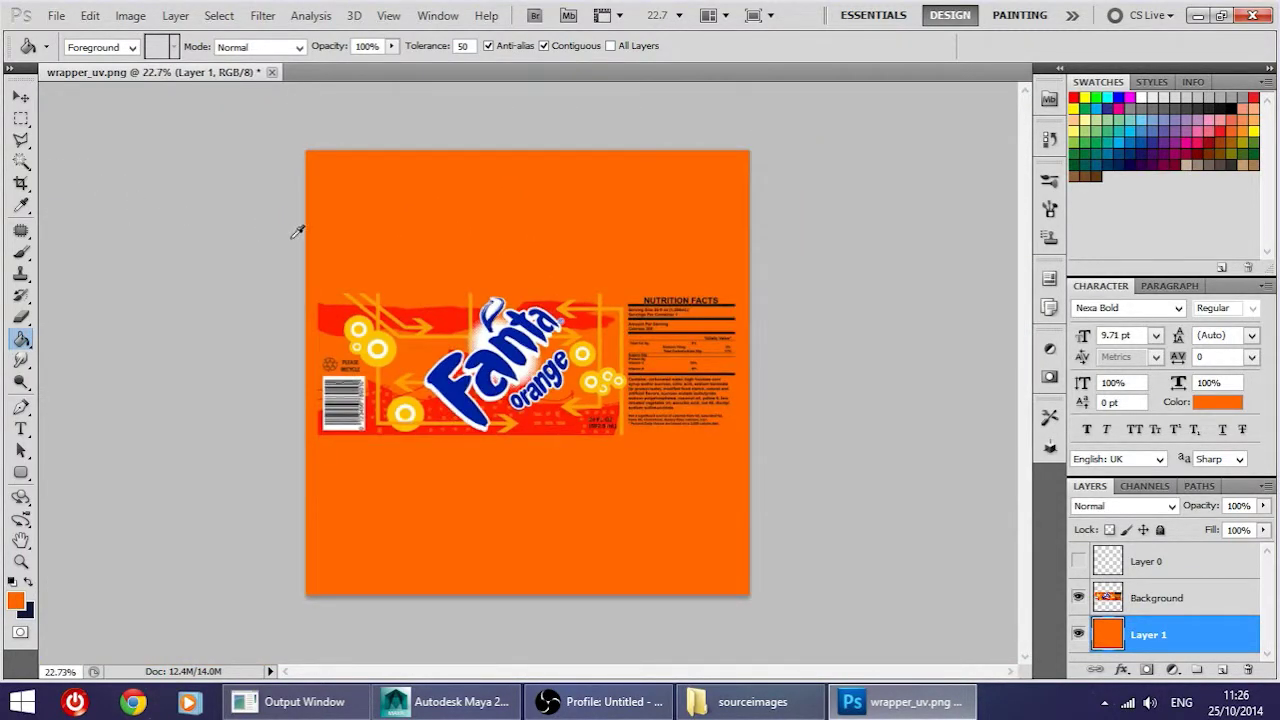
Step: Save the label texture as the layered Photoshop file wrapper_uv.psd in the project's sourceimages folder, keeping maximum compatibility
{"action": "left_click", "coordinate": [66, 15]}
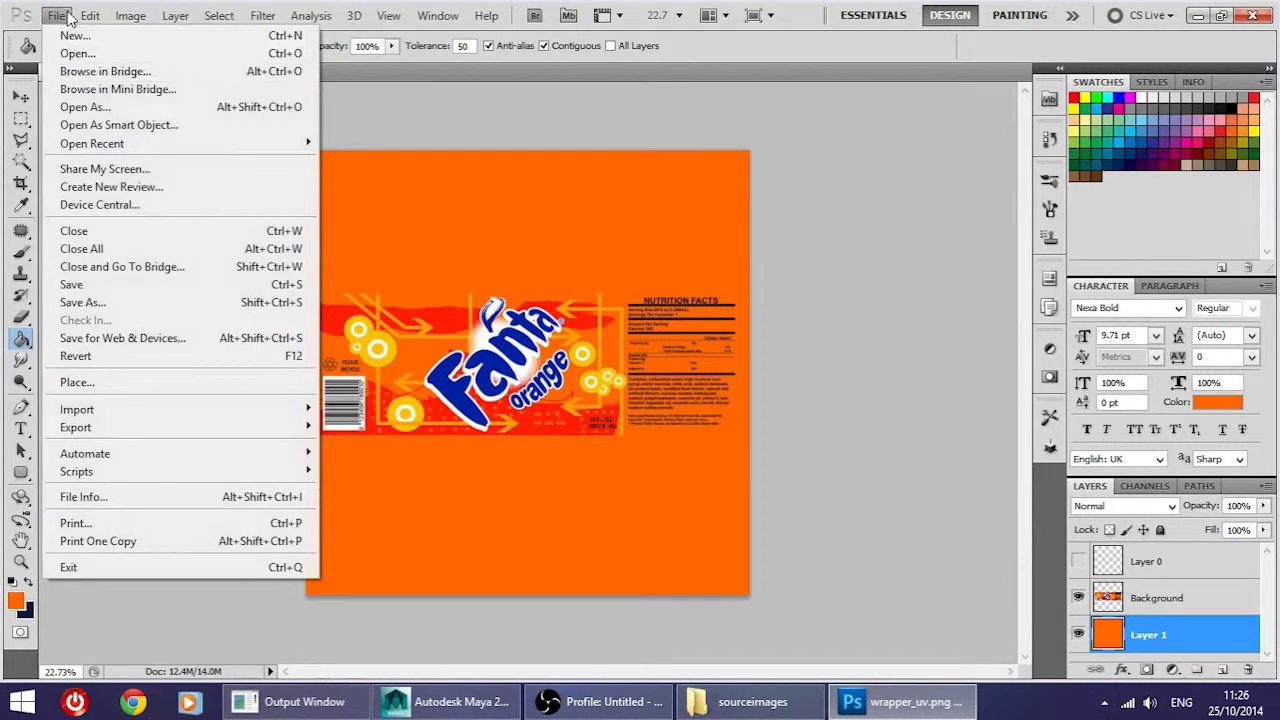
{"action": "left_click", "coordinate": [135, 303]}
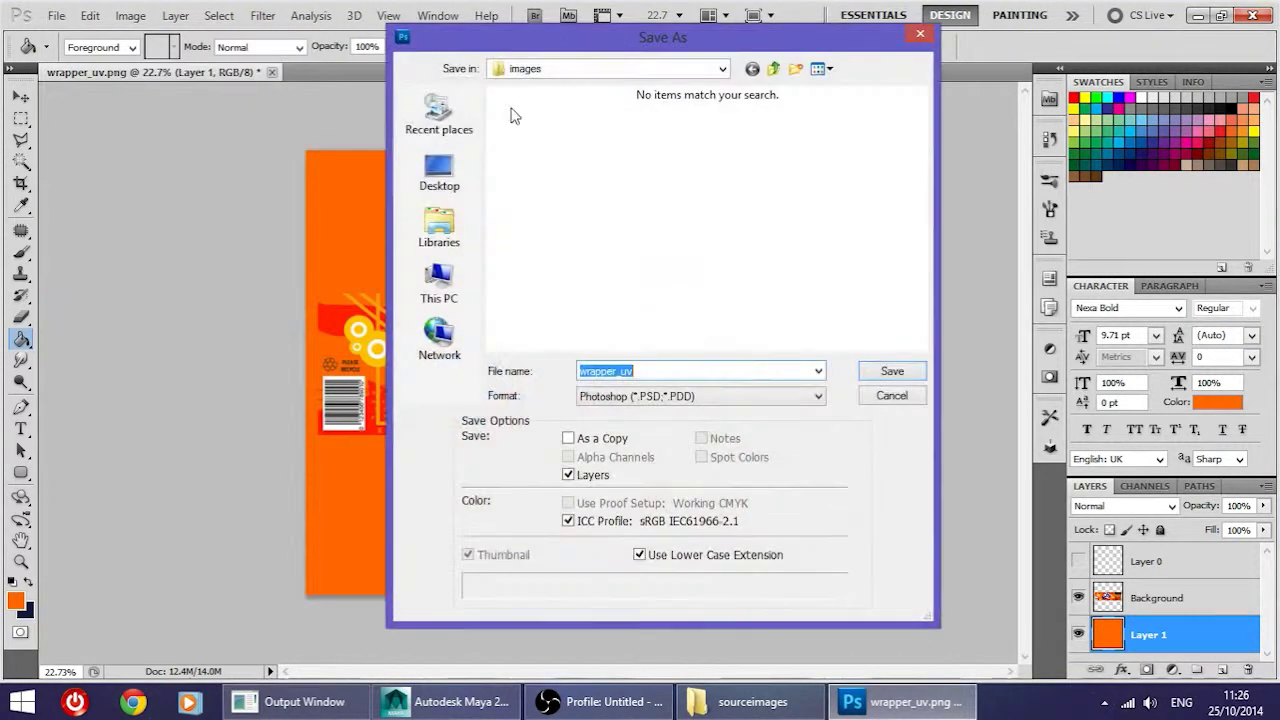
{"action": "left_click", "coordinate": [720, 68]}
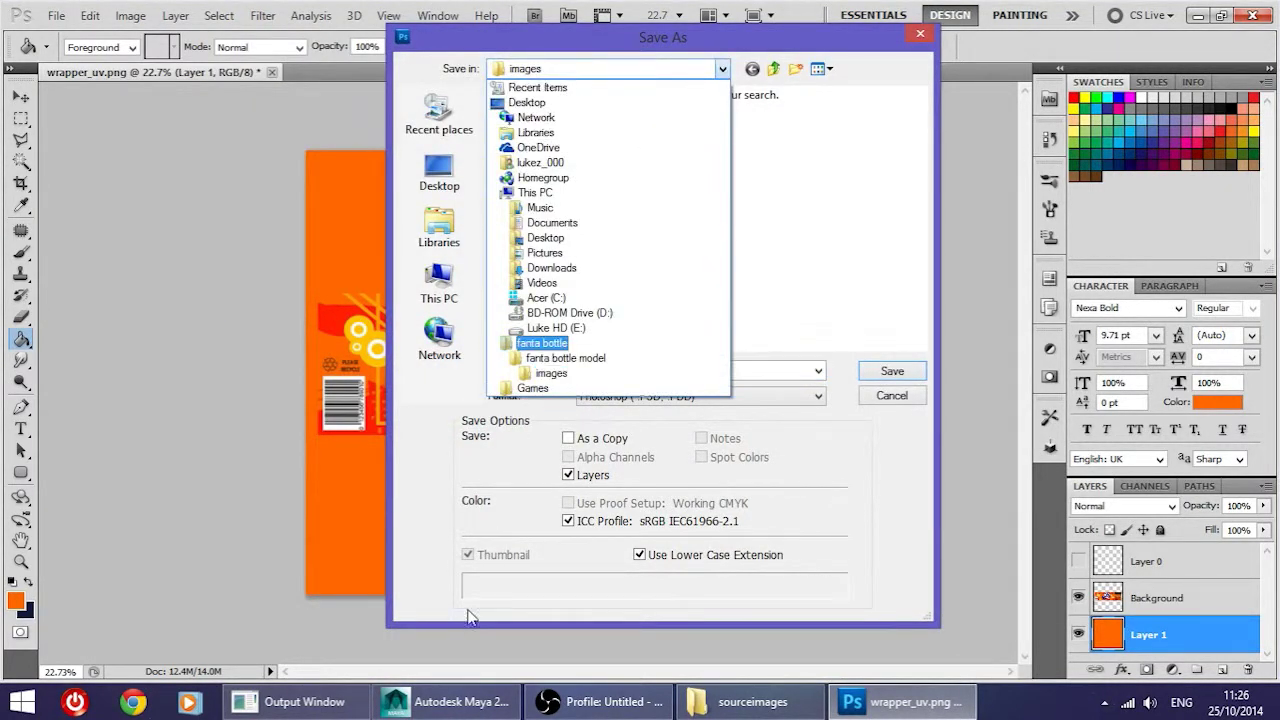
{"action": "left_click", "coordinate": [545, 344]}
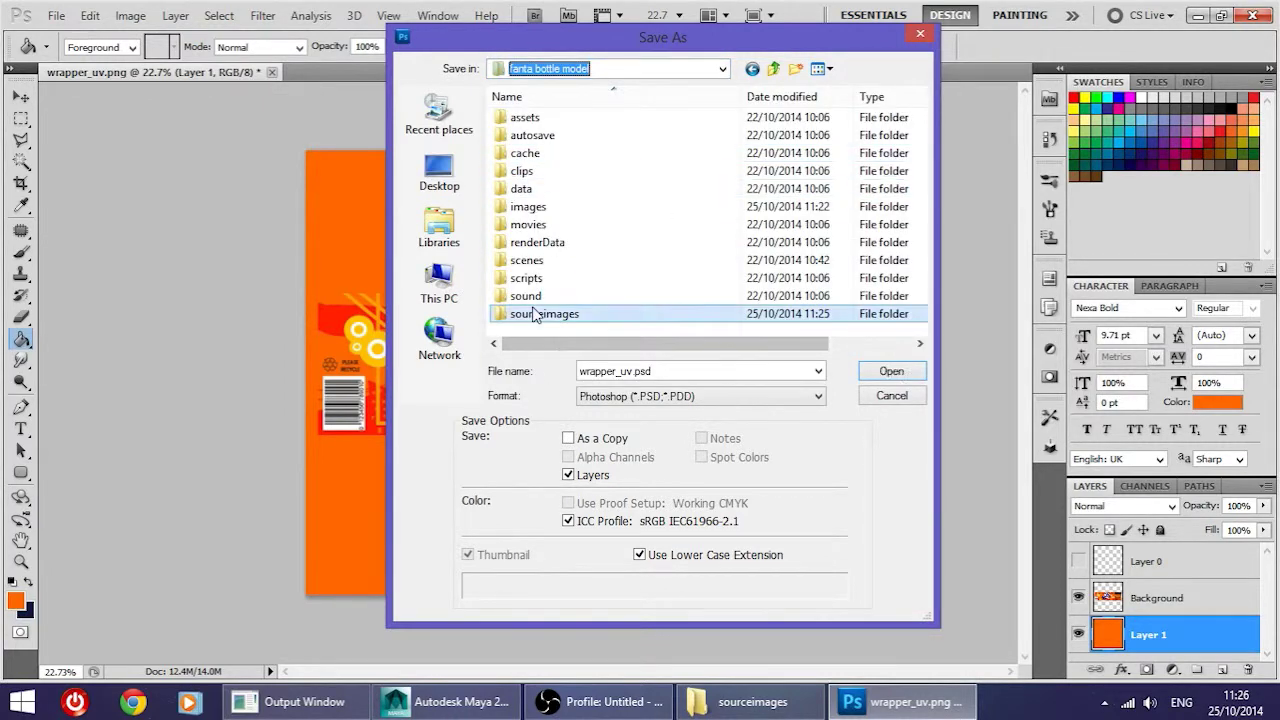
{"action": "double_click", "coordinate": [535, 314]}
{"action": "left_click", "coordinate": [900, 372]}
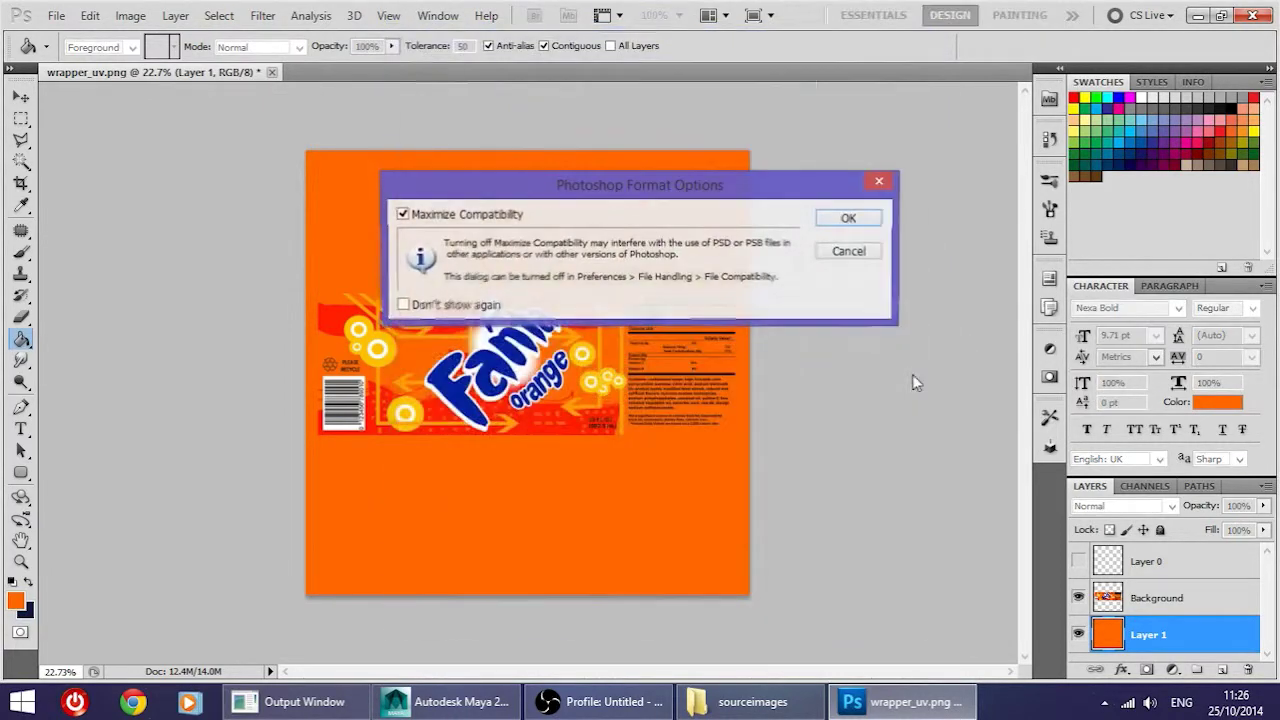
{"action": "left_click", "coordinate": [850, 222]}
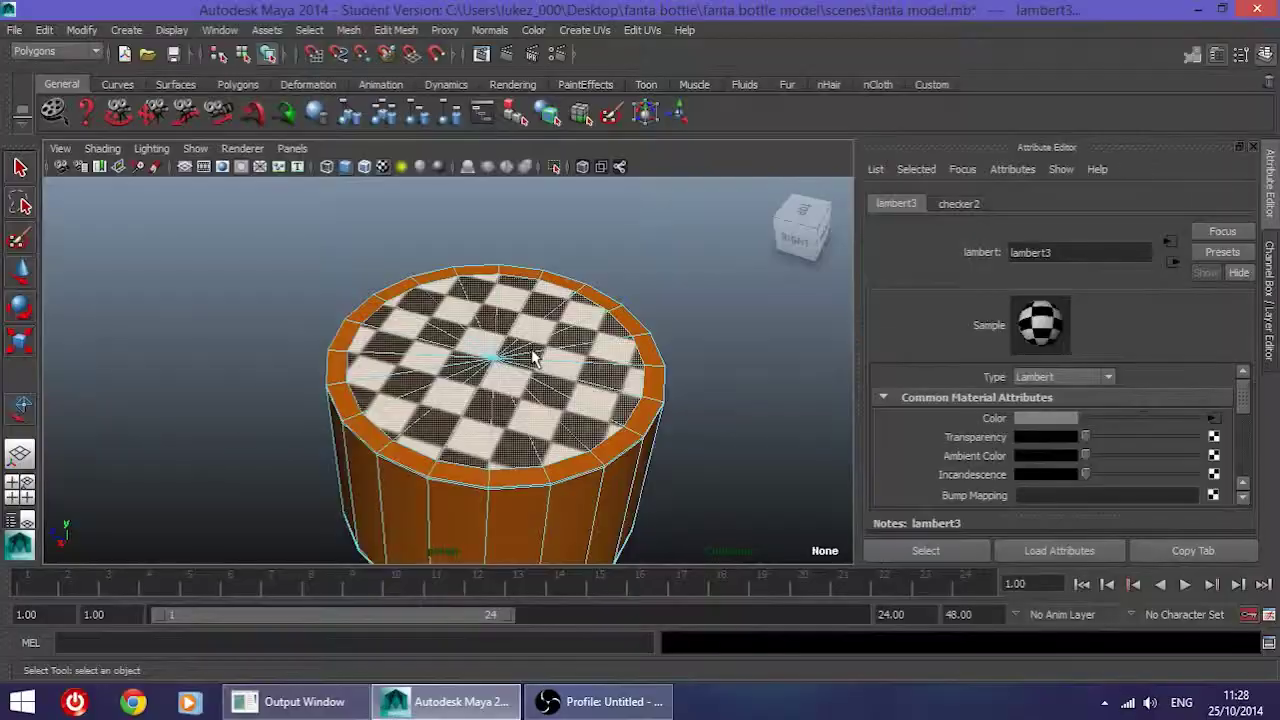
Step: In Maya, assign a new Lambert material to the selected faces on top of the bottle cap
{"action": "left_click_drag", "start_coordinate": [530, 340], "coordinate": [445, 298], "text": "alt"}
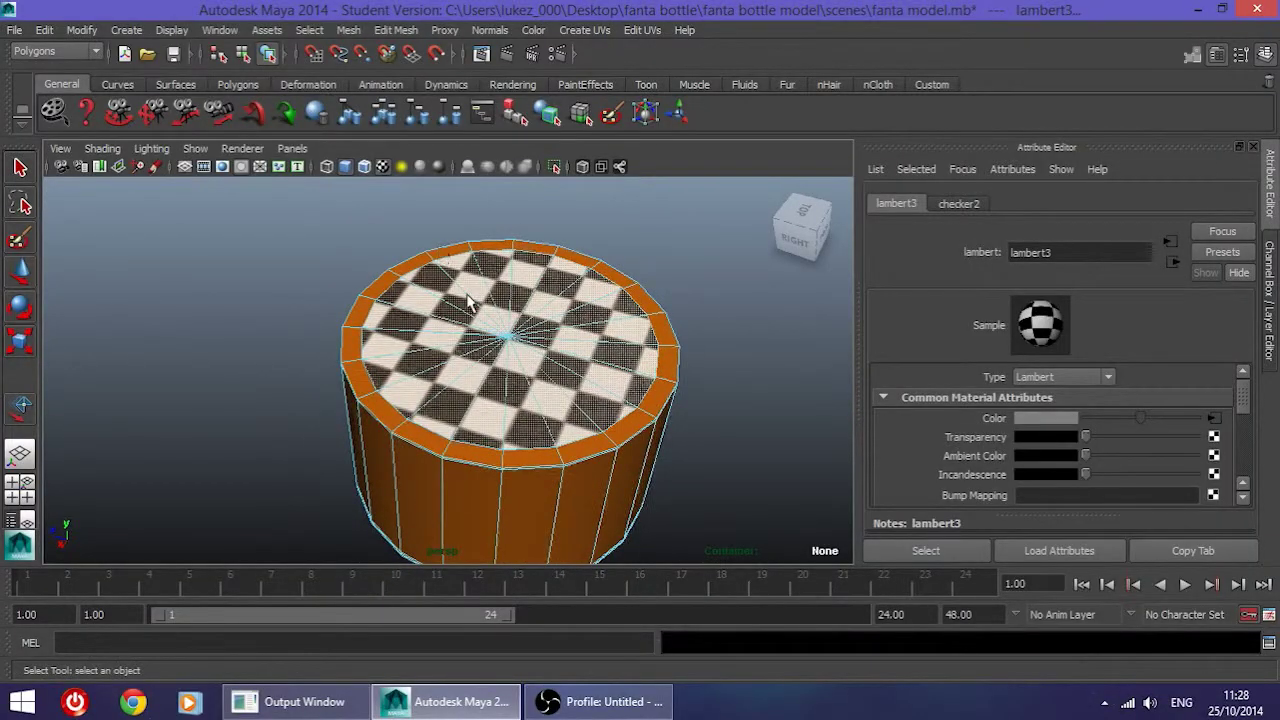
{"action": "right_click", "coordinate": [531, 341]}
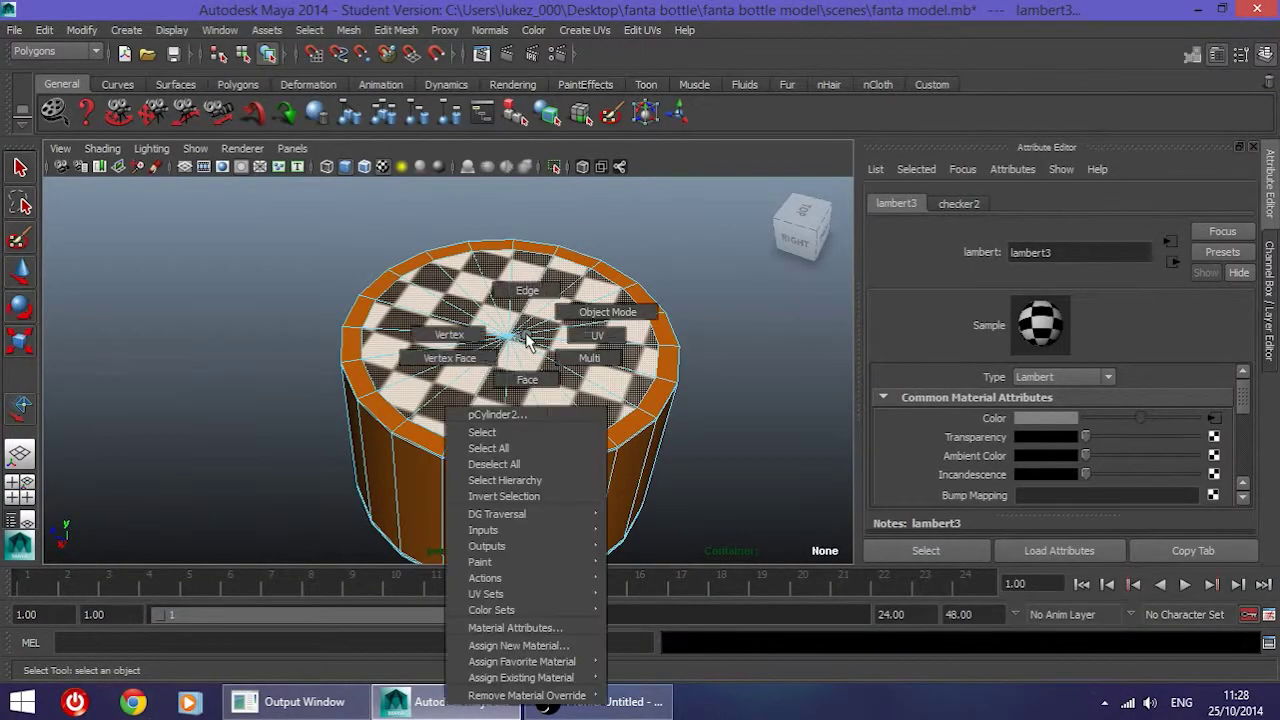
{"action": "left_click", "coordinate": [538, 646]}
{"action": "left_click", "coordinate": [586, 218]}
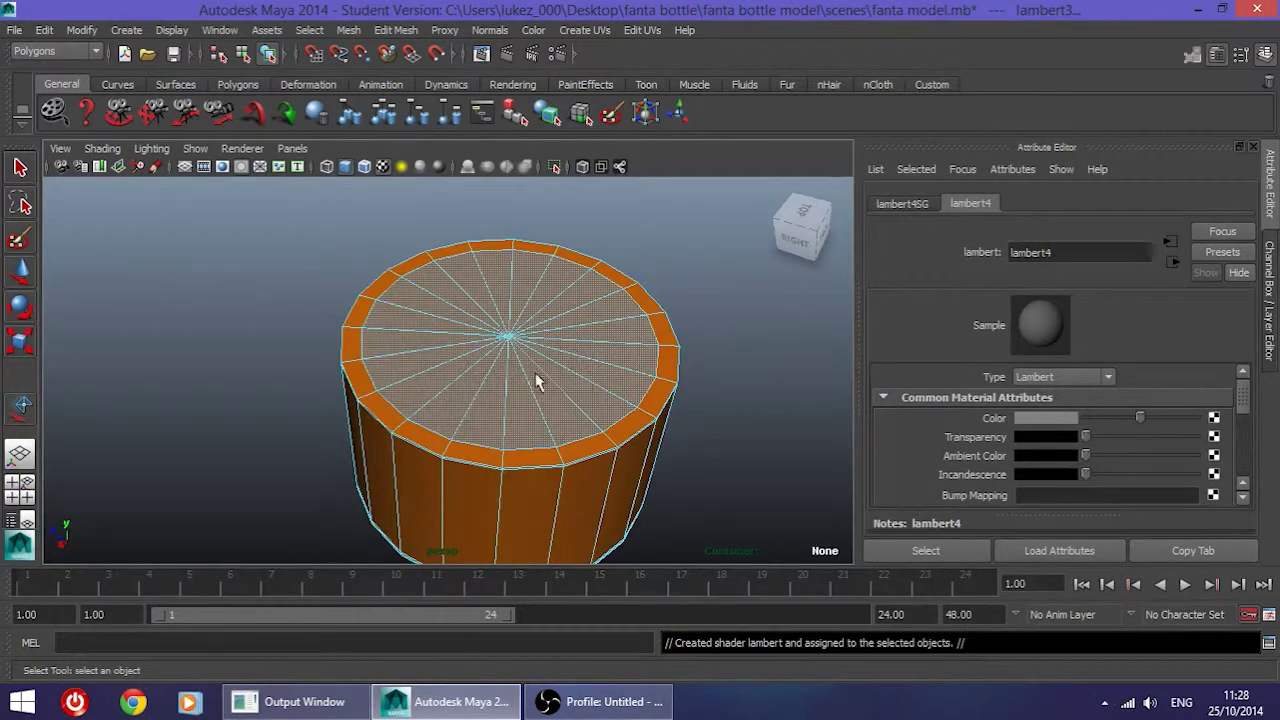
Step: Map the new Lambert's colour to a PSD File texture using cap_uv.psd, return to object mode and deselect the cap
{"action": "left_click", "coordinate": [1213, 419]}
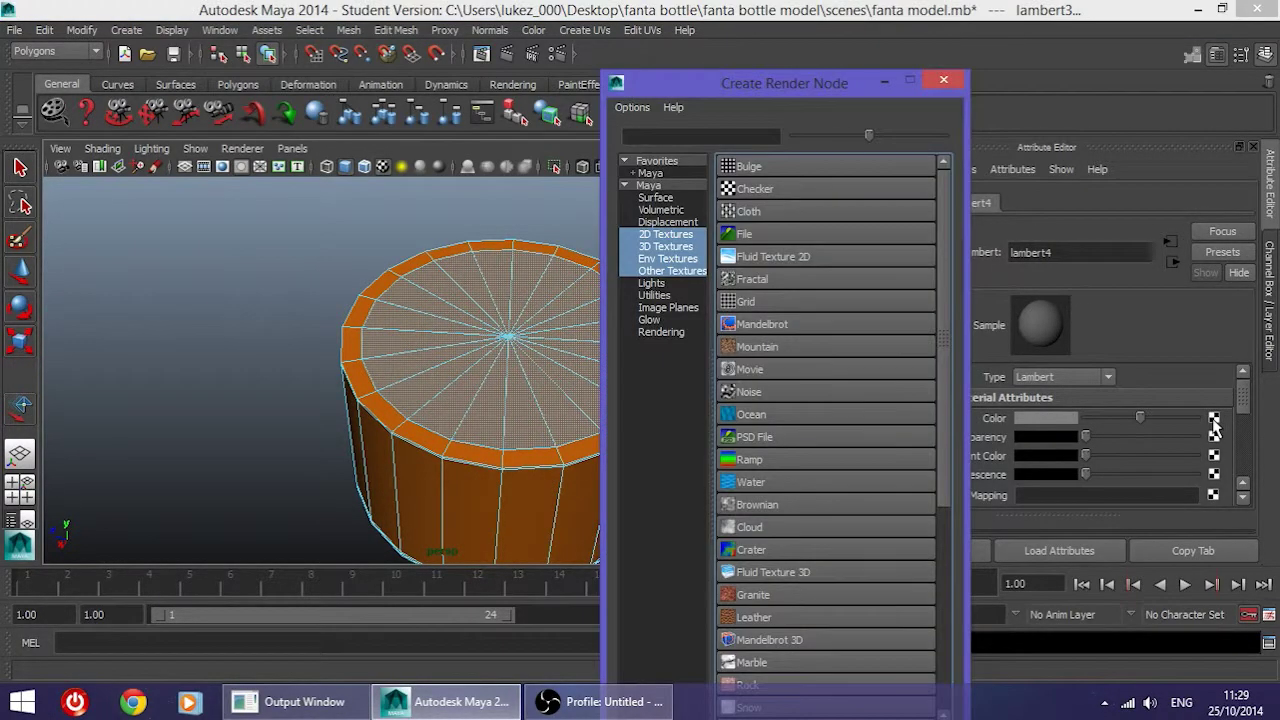
{"action": "left_click", "coordinate": [766, 438]}
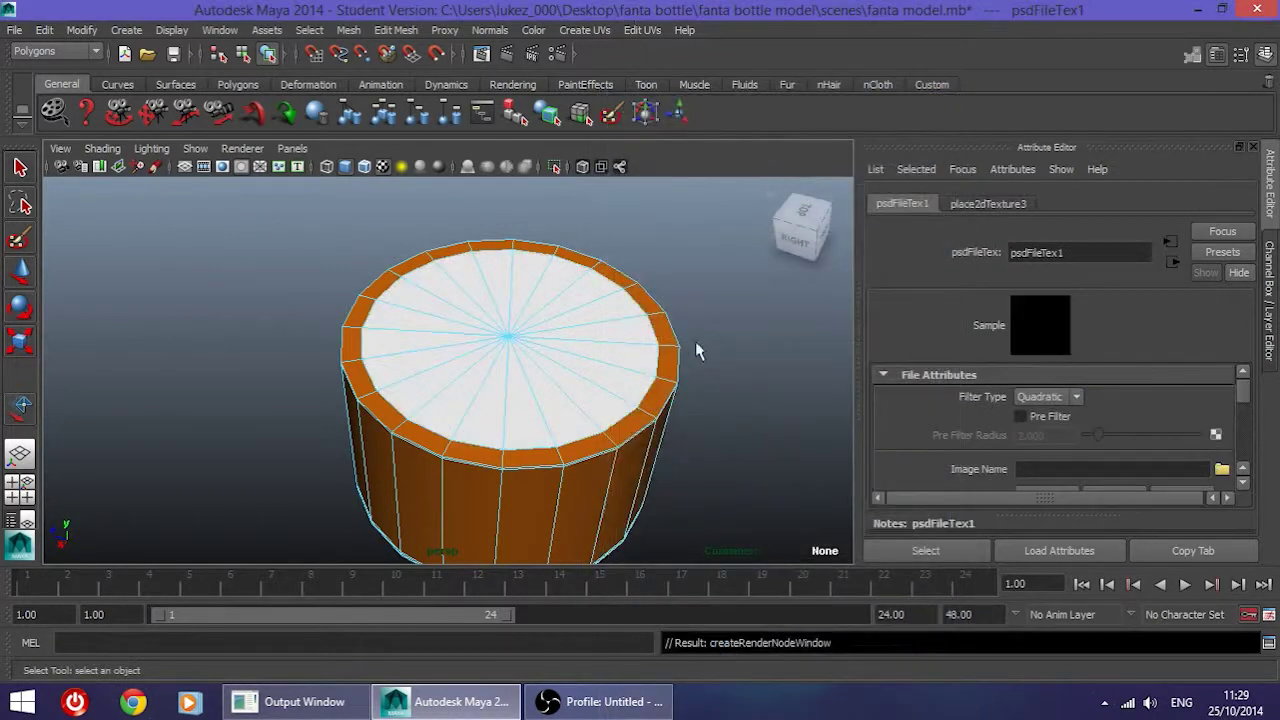
{"action": "left_click", "coordinate": [1222, 470]}
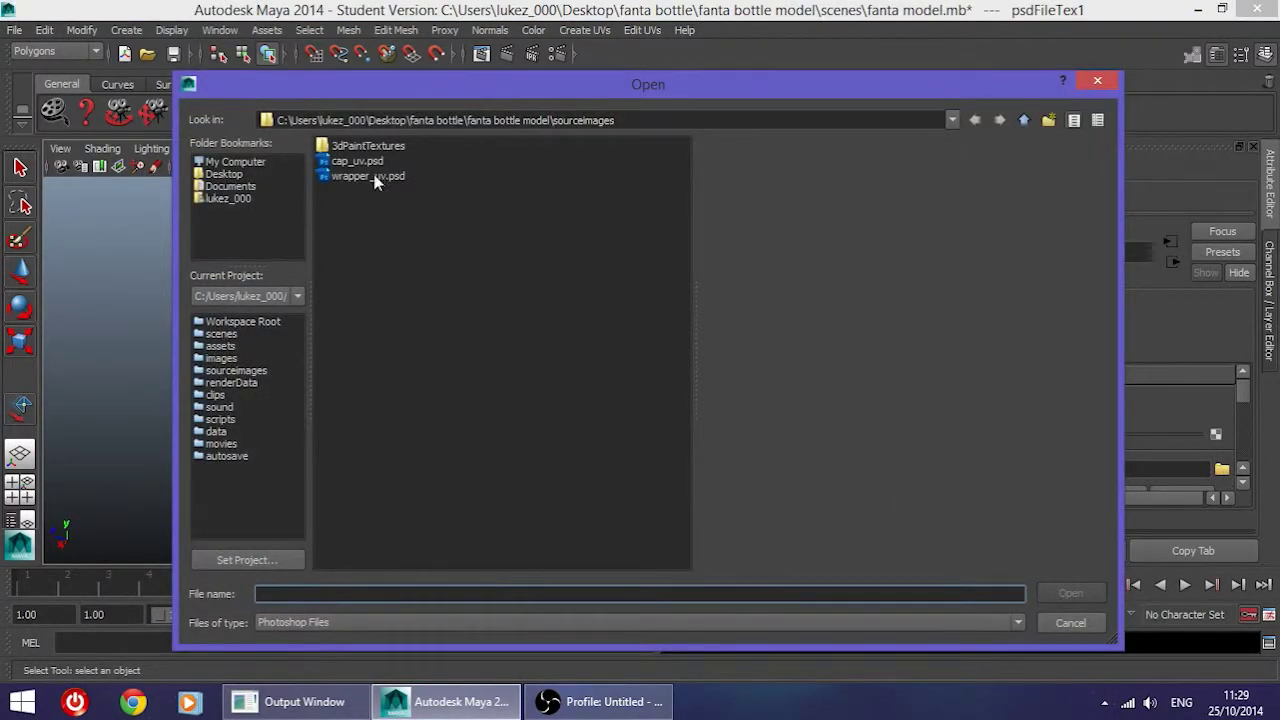
{"action": "double_click", "coordinate": [360, 161]}
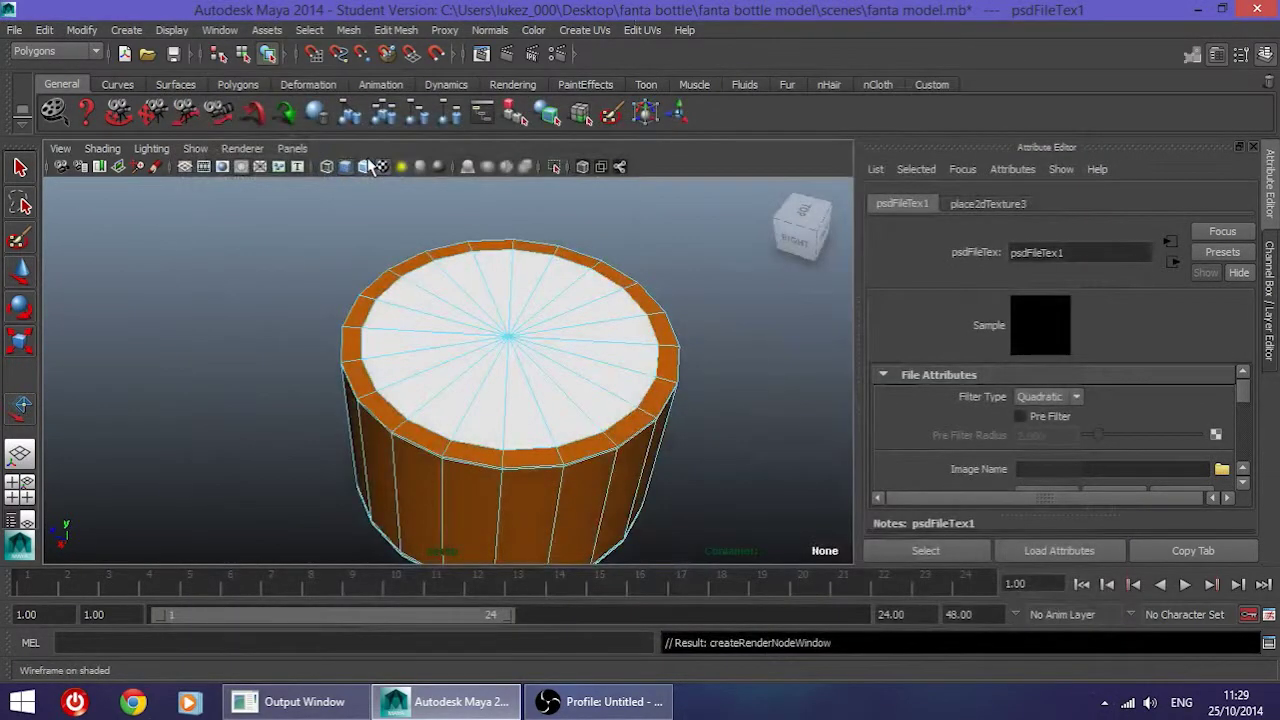
{"action": "left_click_drag", "start_coordinate": [536, 418], "coordinate": [531, 437], "text": "alt"}
{"action": "scroll", "coordinate": [541, 430], "scroll_direction": "down", "scroll_amount": 5}
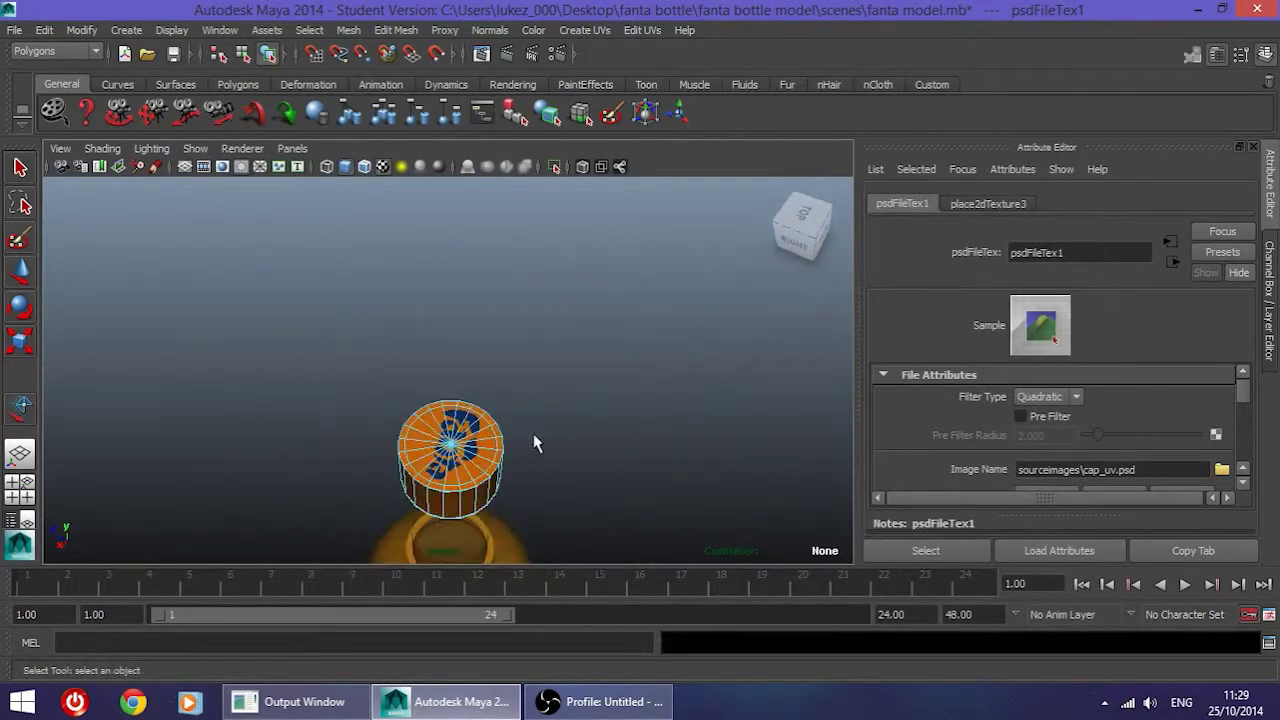
{"action": "scroll", "coordinate": [435, 478], "scroll_direction": "up", "scroll_amount": 5}
{"action": "middle_click_drag", "start_coordinate": [435, 478], "coordinate": [441, 325], "text": "alt"}
{"action": "right_click_drag", "start_coordinate": [457, 350], "coordinate": [540, 322]}
{"action": "left_click", "coordinate": [641, 377]}
Step: Examine the Fanta logo texture on the cap's top from above and close up
{"action": "left_click_drag", "start_coordinate": [525, 310], "coordinate": [590, 379], "text": "alt"}
{"action": "middle_click_drag", "start_coordinate": [590, 379], "coordinate": [505, 305], "text": "alt"}
{"action": "scroll", "coordinate": [490, 362], "scroll_direction": "up", "scroll_amount": 5}
{"action": "scroll", "coordinate": [534, 374], "scroll_direction": "down", "scroll_amount": 6}
{"action": "mouse_move", "coordinate": [505, 400]}
{"action": "left_mouse_down", "text": "alt"}
{"action": "mouse_move", "coordinate": [509, 417]}
{"action": "mouse_move", "coordinate": [494, 400]}
{"action": "mouse_move", "coordinate": [514, 423]}
{"action": "left_mouse_up", "text": "alt"}
{"action": "scroll", "coordinate": [451, 389], "scroll_direction": "up", "scroll_amount": 5}
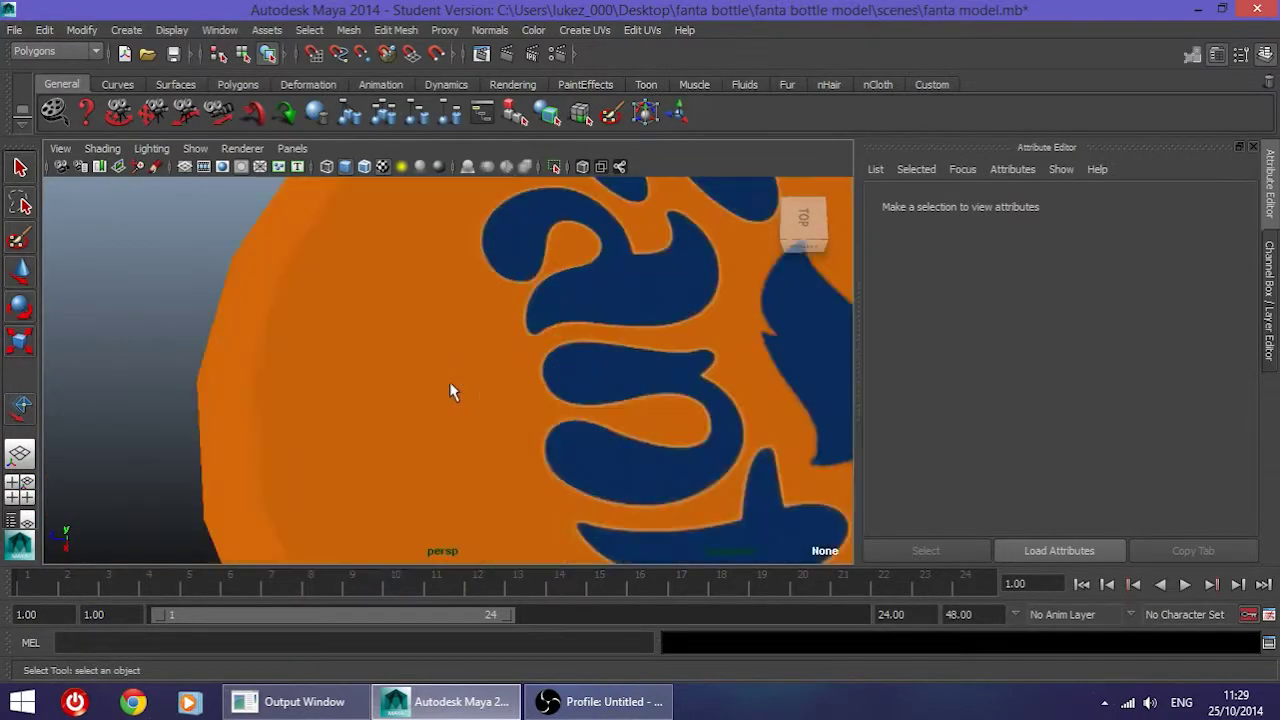
{"action": "scroll", "coordinate": [475, 300], "scroll_direction": "down", "scroll_amount": 4}
{"action": "scroll", "coordinate": [443, 329], "scroll_direction": "up", "scroll_amount": 5}
{"action": "mouse_move", "coordinate": [429, 329]}
{"action": "middle_mouse_down", "text": "alt"}
{"action": "mouse_move", "coordinate": [470, 327]}
{"action": "mouse_move", "coordinate": [414, 329]}
{"action": "middle_mouse_up", "text": "alt"}
Step: Examine how the cap-top texture meets the orange rim, using the component wireframe, and return to object mode
{"action": "left_click", "coordinate": [354, 312]}
{"action": "right_click_drag", "start_coordinate": [354, 312], "coordinate": [379, 356]}
{"action": "left_click", "coordinate": [389, 333]}
{"action": "left_click", "coordinate": [269, 389]}
{"action": "scroll", "coordinate": [303, 338], "scroll_direction": "up", "scroll_amount": 1}
{"action": "scroll", "coordinate": [303, 338], "scroll_direction": "down", "scroll_amount": 1}
{"action": "left_click_drag", "start_coordinate": [333, 340], "coordinate": [473, 322], "text": "alt"}
{"action": "middle_click_drag", "start_coordinate": [473, 322], "coordinate": [293, 428], "text": "alt"}
{"action": "right_click_drag", "start_coordinate": [293, 428], "coordinate": [451, 409], "text": "alt"}
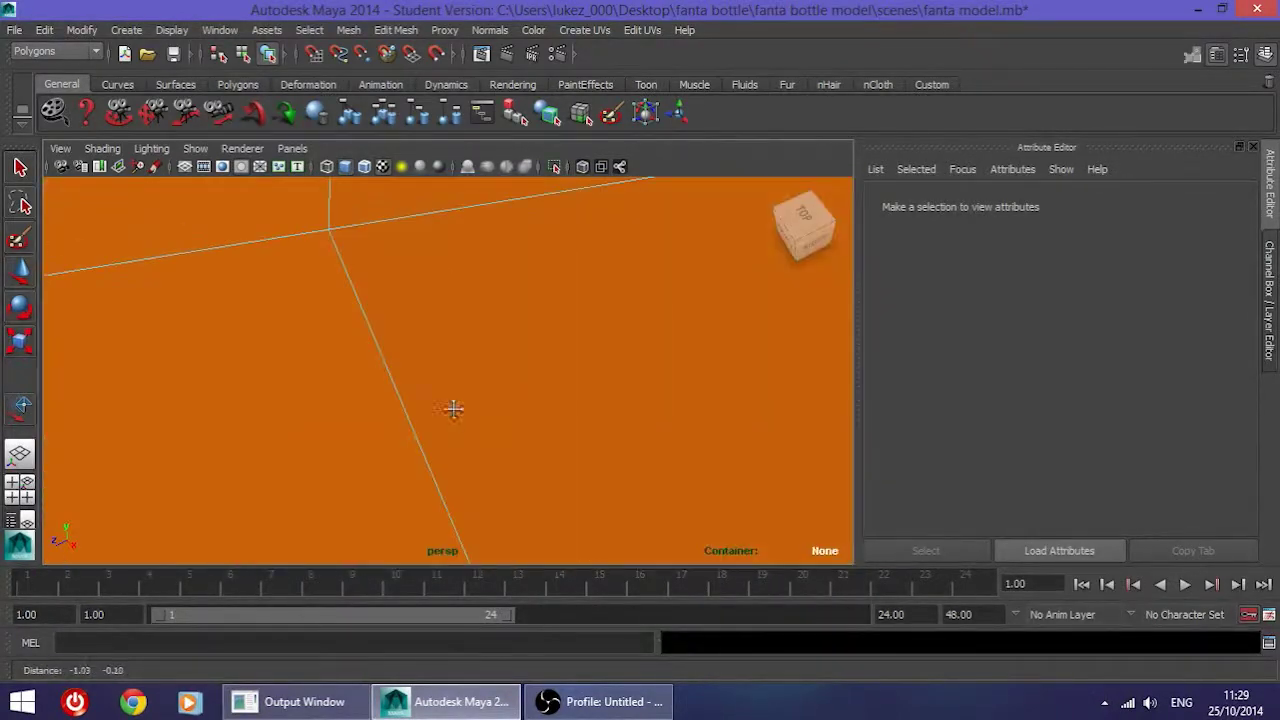
{"action": "left_click", "coordinate": [233, 421]}
{"action": "left_click", "coordinate": [320, 405]}
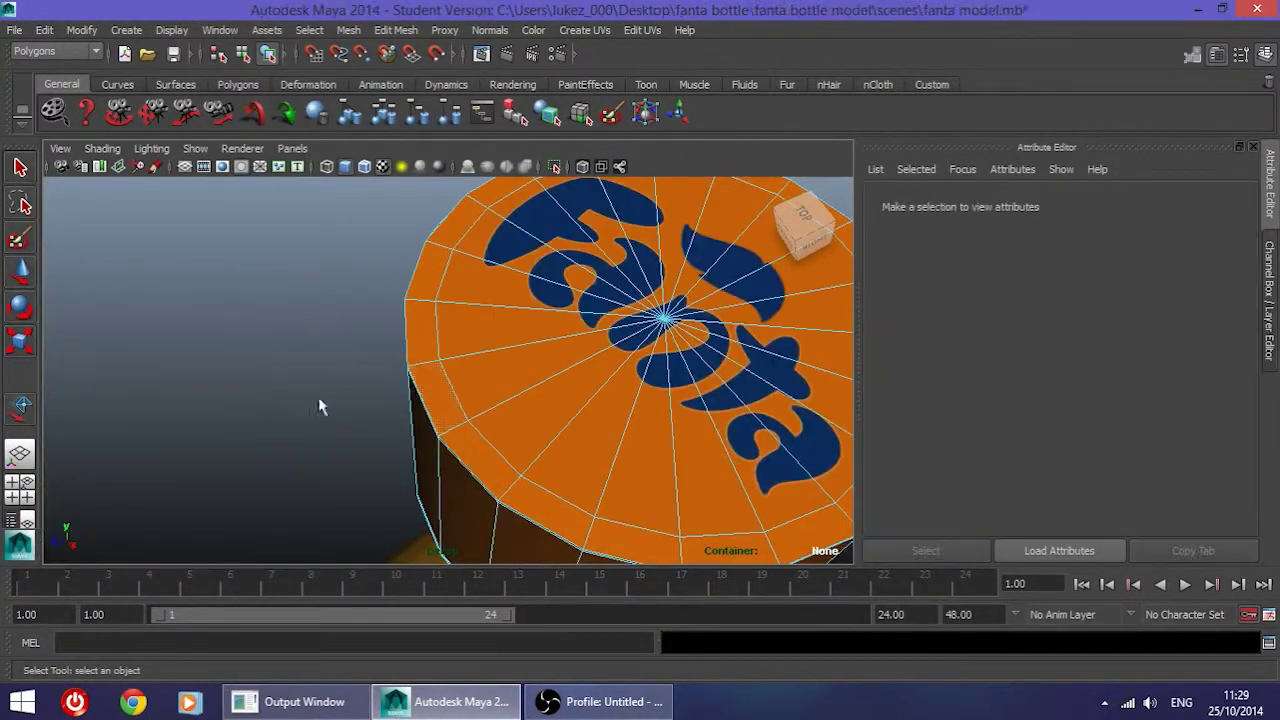
{"action": "scroll", "coordinate": [338, 424], "scroll_direction": "down", "scroll_amount": 5}
{"action": "right_click_drag", "start_coordinate": [537, 344], "coordinate": [614, 321]}
{"action": "scroll", "coordinate": [525, 389], "scroll_direction": "up", "scroll_amount": 5}
{"action": "scroll", "coordinate": [520, 392], "scroll_direction": "down", "scroll_amount": 3}
{"action": "left_click_drag", "start_coordinate": [520, 394], "coordinate": [471, 386], "text": "alt"}
{"action": "scroll", "coordinate": [471, 386], "scroll_direction": "down", "scroll_amount": 5}
{"action": "left_click_drag", "start_coordinate": [414, 322], "coordinate": [418, 340], "text": "alt"}
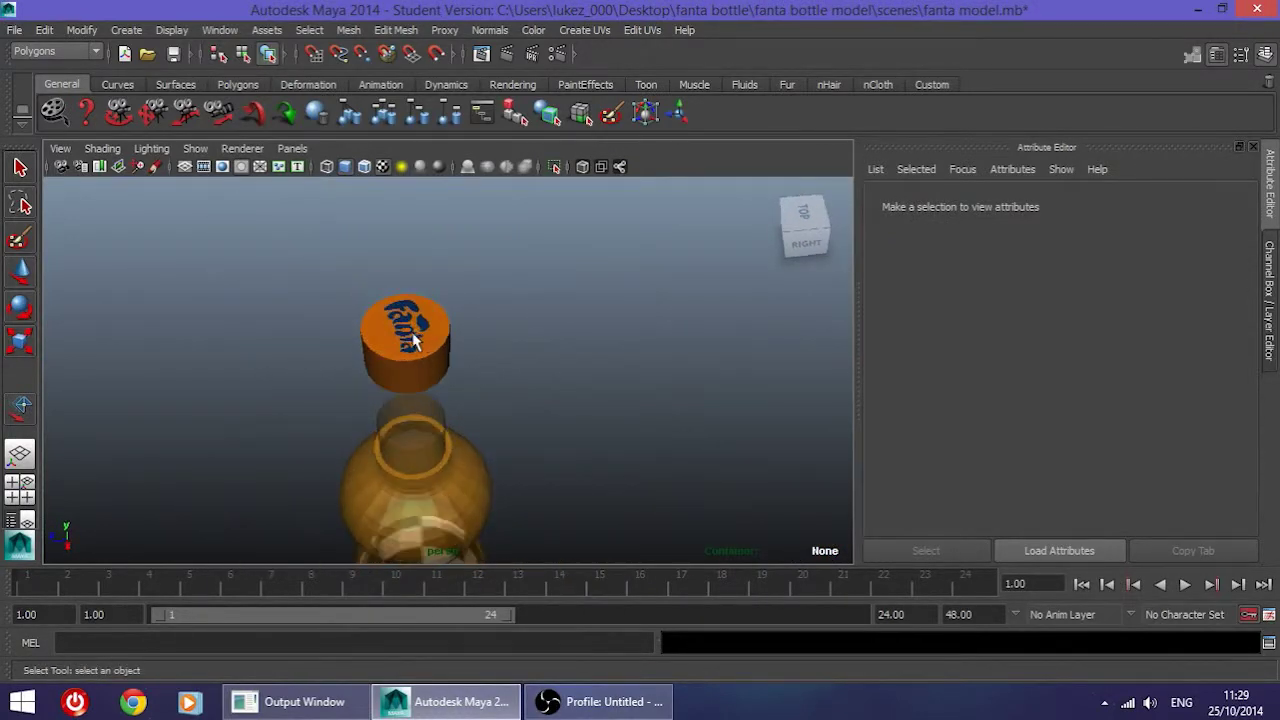
Step: Rotate the cap about its vertical axis until the Fanta logo reads horizontally from the viewing side
{"action": "left_click", "coordinate": [418, 340]}
{"action": "left_click", "coordinate": [21, 302]}
{"action": "left_click_drag", "start_coordinate": [452, 397], "coordinate": [563, 378]}
{"action": "left_click", "coordinate": [563, 378]}
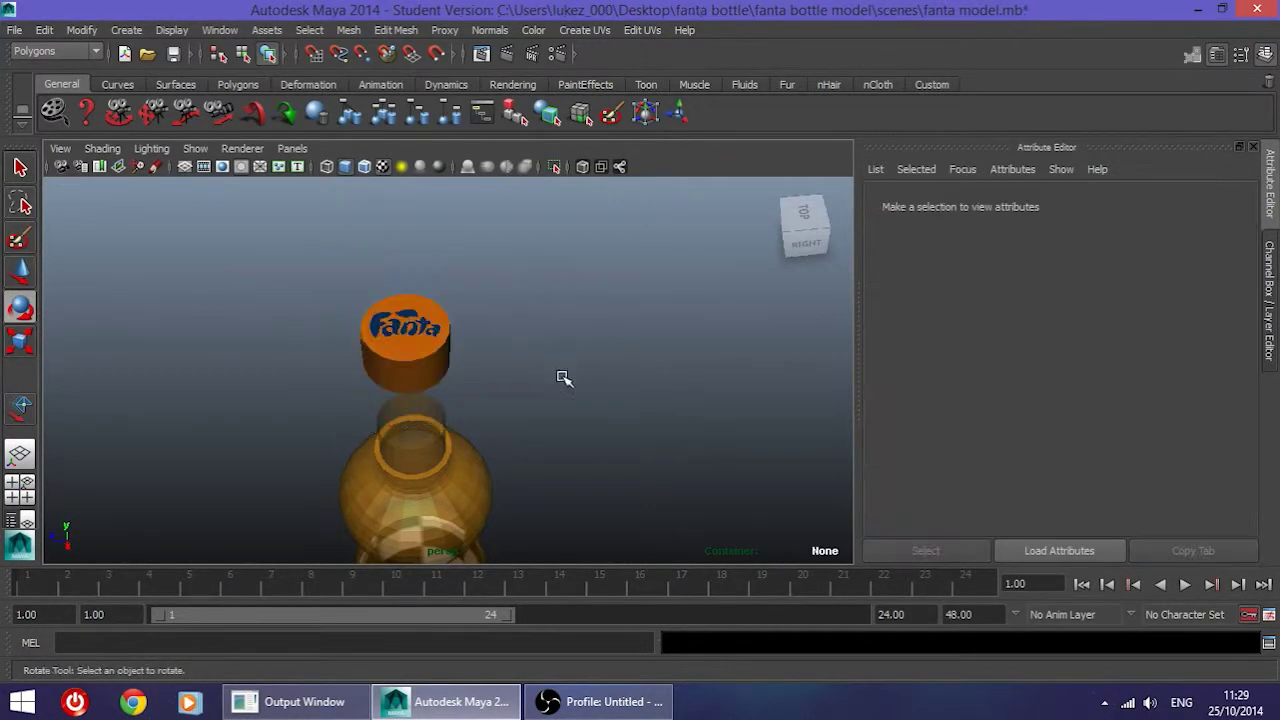
Step: Select the bottle's label-band faces in the side view and assign them a new Blinn material
{"action": "left_click_drag", "start_coordinate": [420, 457], "coordinate": [388, 405], "text": "alt"}
{"action": "middle_click_drag", "start_coordinate": [400, 394], "coordinate": [402, 322], "text": "alt"}
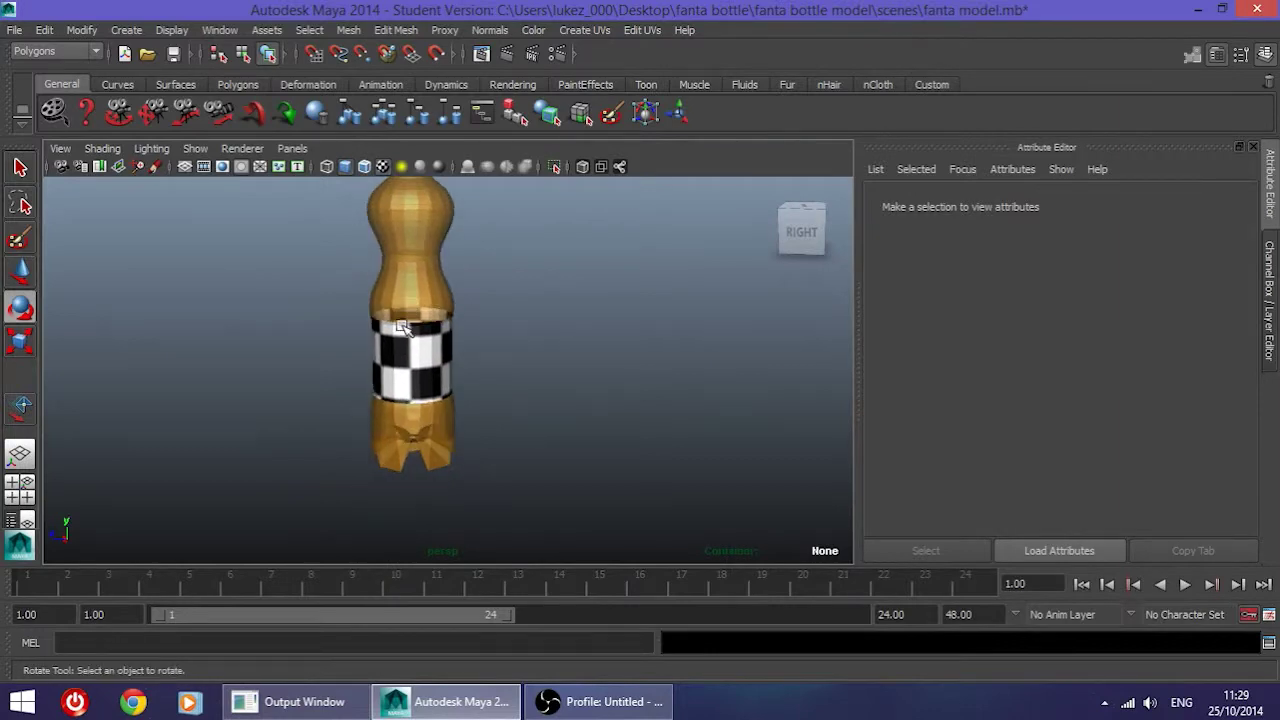
{"action": "key", "text": "space"}
{"action": "key", "text": "space"}
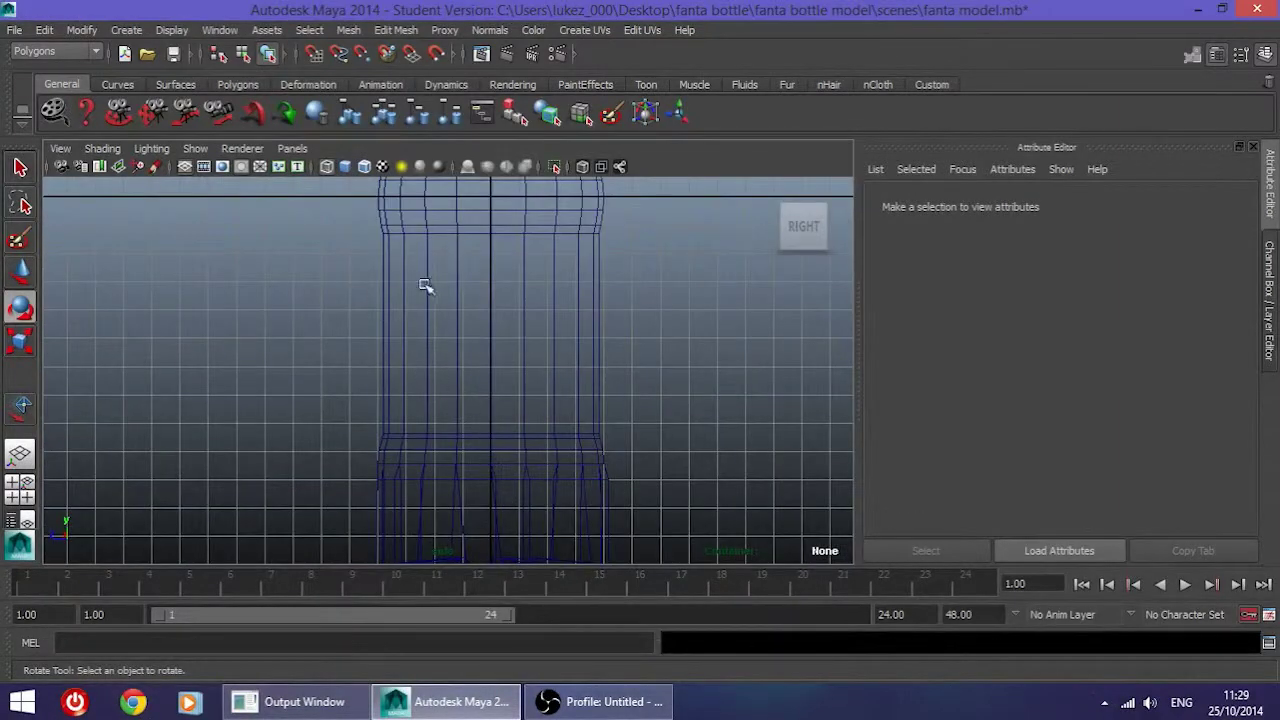
{"action": "right_click_drag", "start_coordinate": [437, 272], "coordinate": [455, 312]}
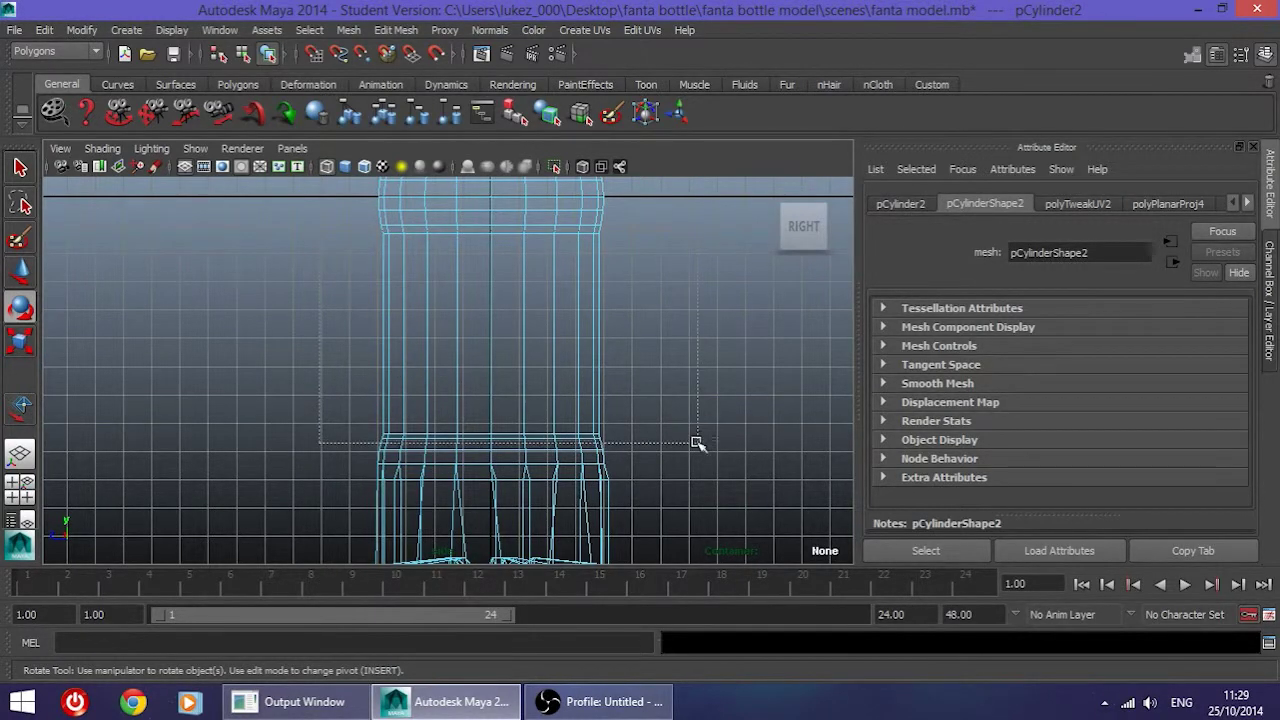
{"action": "left_click_drag", "start_coordinate": [695, 437], "coordinate": [695, 437]}
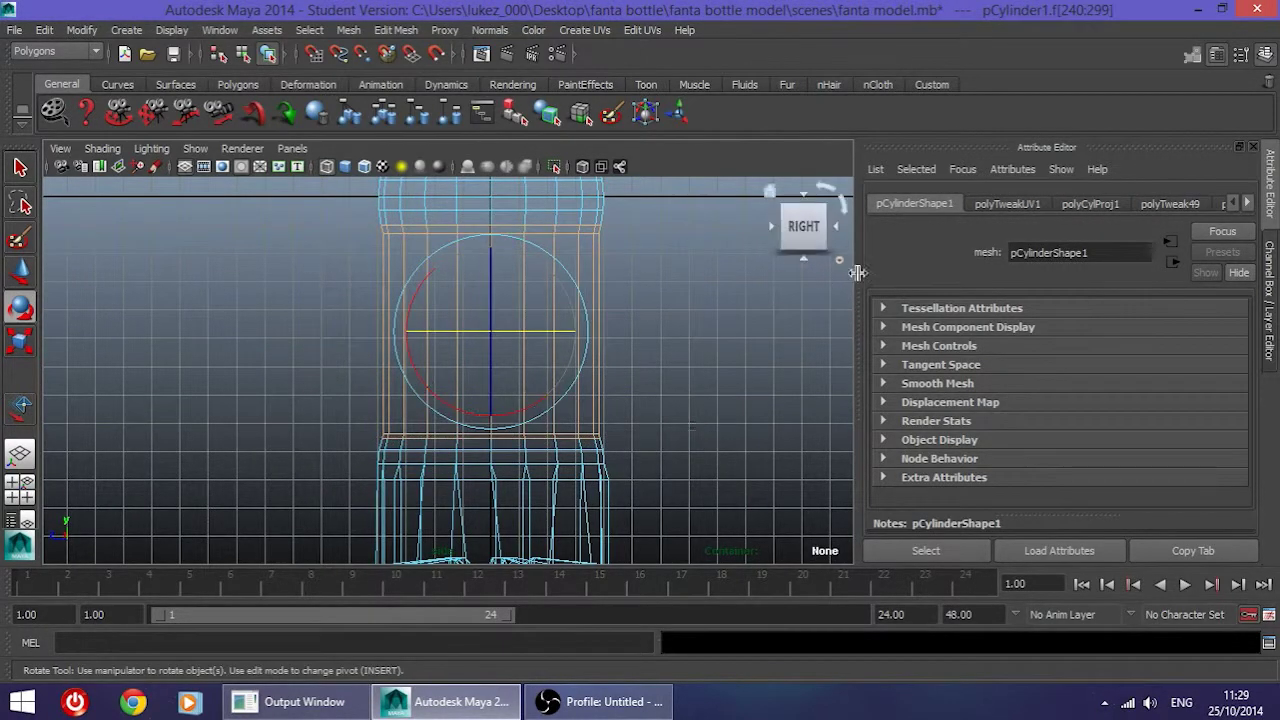
{"action": "key", "text": "space"}
{"action": "right_click_drag", "start_coordinate": [447, 334], "coordinate": [457, 640]}
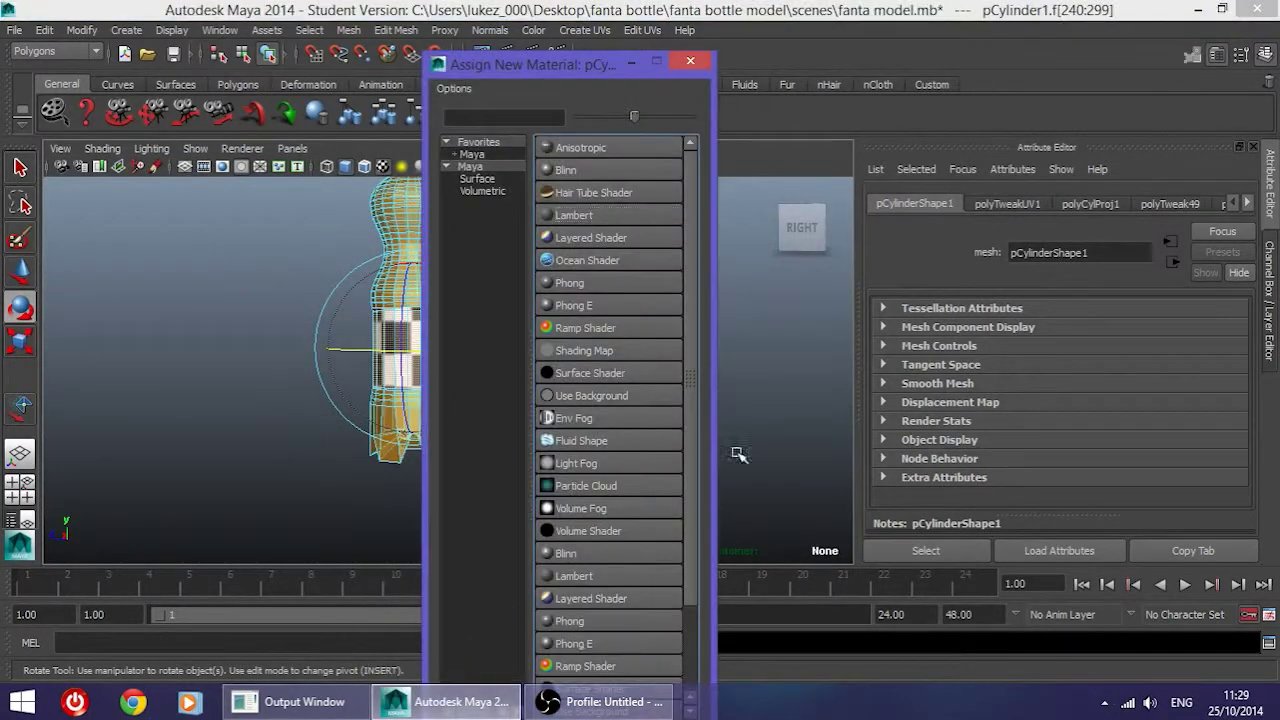
{"action": "left_click", "coordinate": [572, 171]}
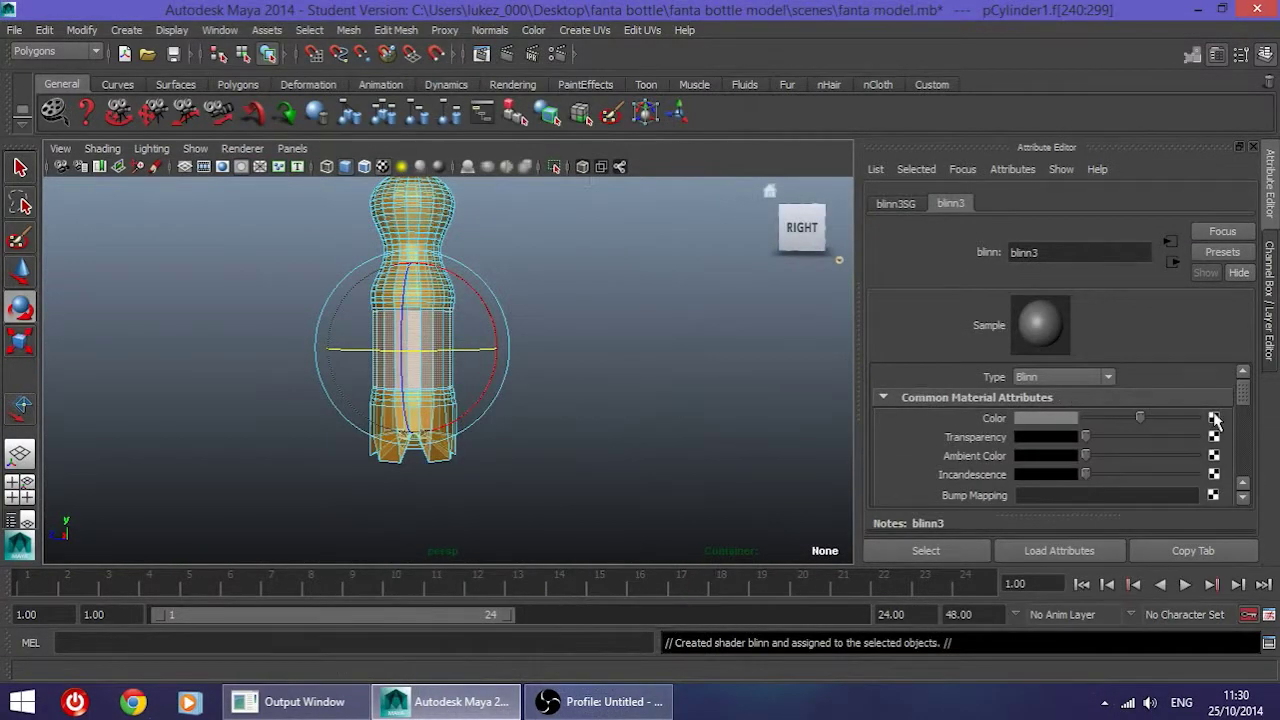
Step: Map the new Blinn's colour to a PSD File texture using wrapper_uv.psd and return the bottle to object mode
{"action": "left_click", "coordinate": [1214, 418]}
{"action": "left_click", "coordinate": [758, 437]}
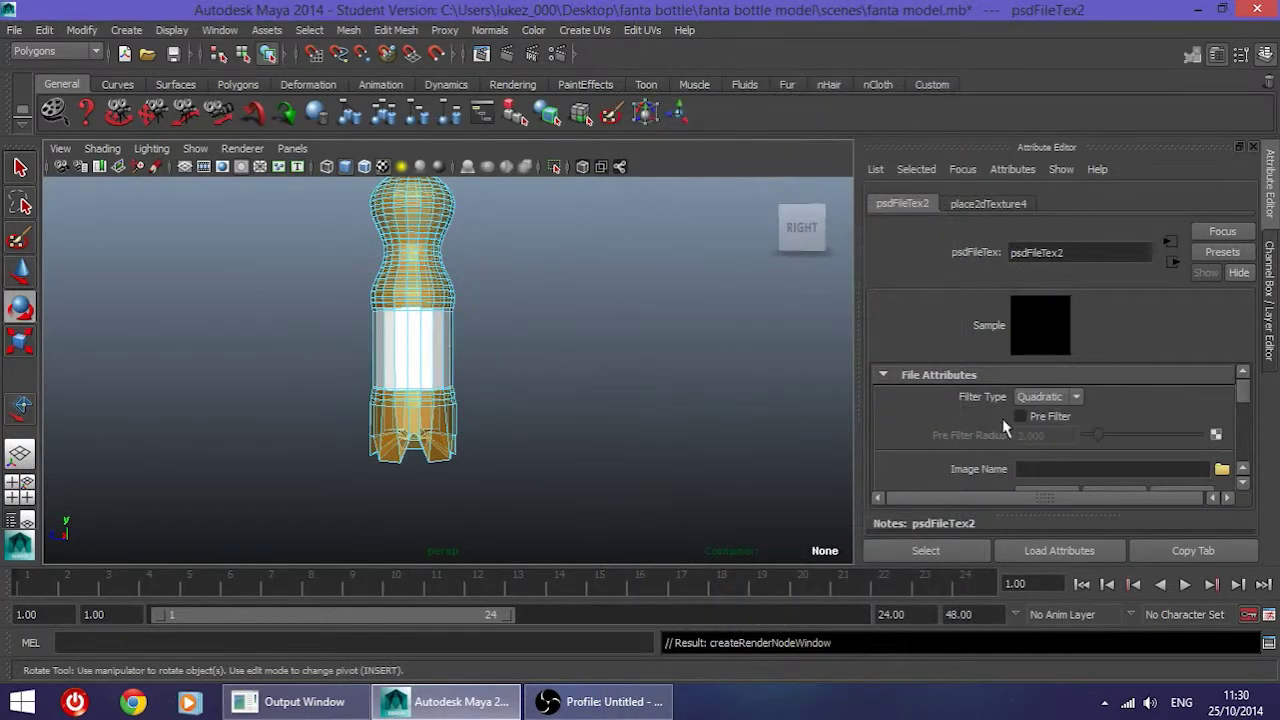
{"action": "left_click", "coordinate": [1221, 469]}
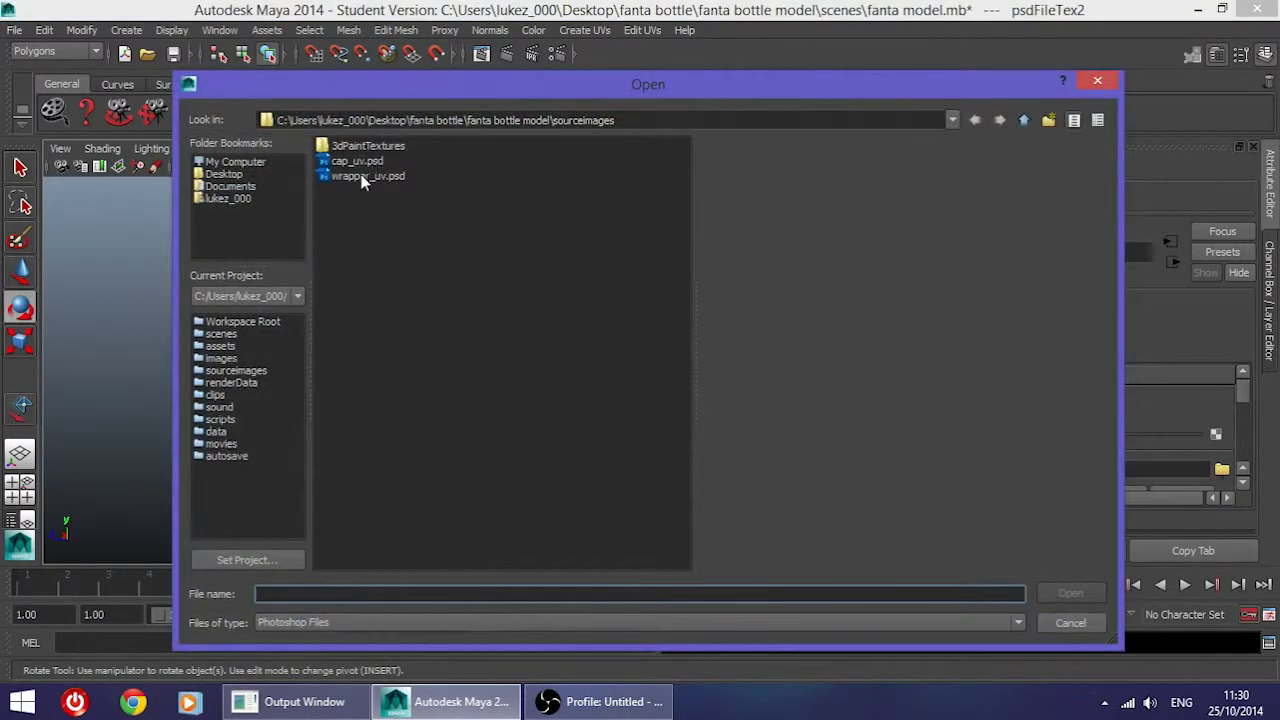
{"action": "double_click", "coordinate": [362, 176]}
{"action": "scroll", "coordinate": [434, 374], "scroll_direction": "up", "scroll_amount": 4}
{"action": "left_click_drag", "start_coordinate": [434, 374], "coordinate": [517, 357], "text": "alt"}
{"action": "right_click_drag", "start_coordinate": [517, 346], "coordinate": [442, 346]}
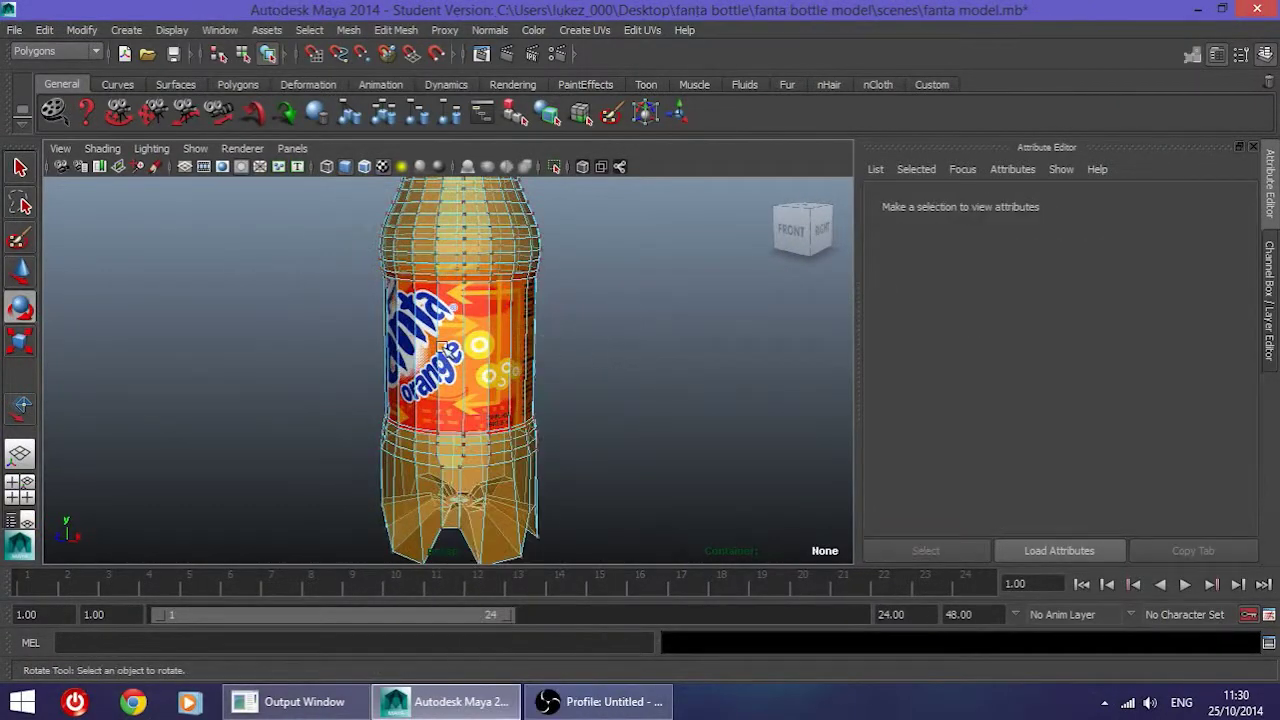
{"action": "right_click_drag", "start_coordinate": [458, 292], "coordinate": [540, 266]}
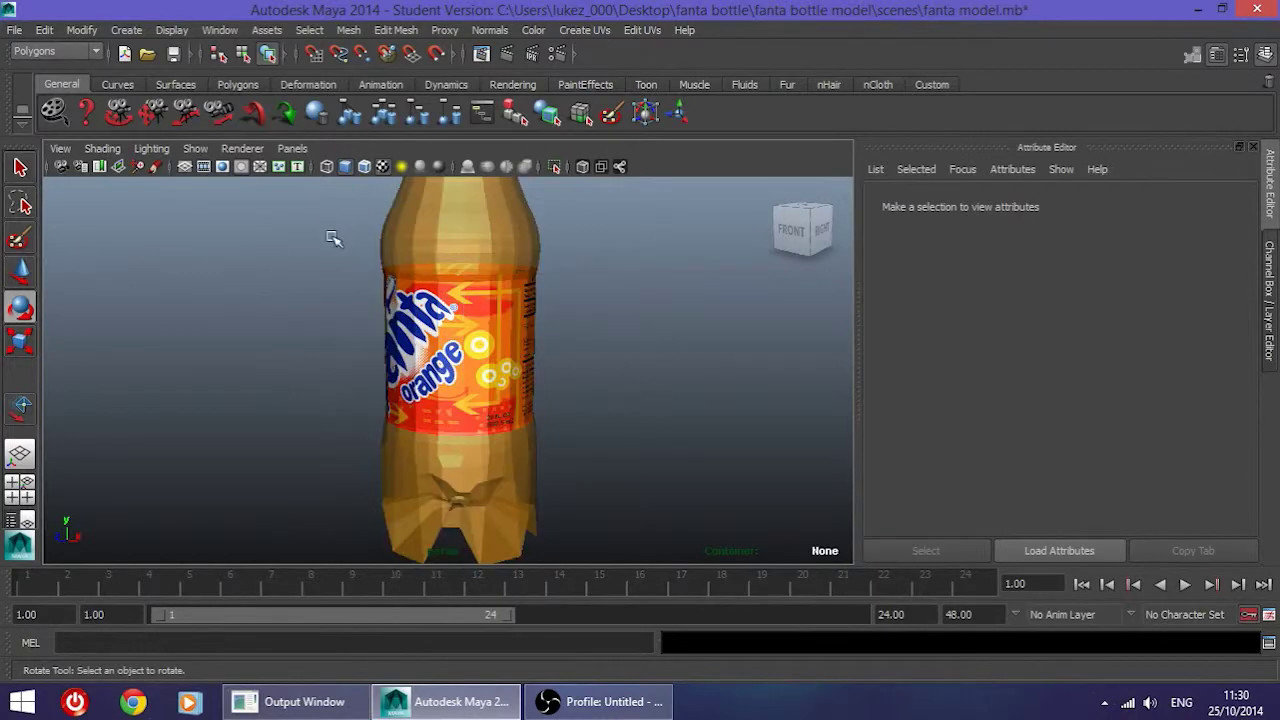
Step: Switch the bottle body and the cap to smooth mesh preview
{"action": "left_click", "coordinate": [414, 256]}
{"action": "key", "text": "3"}
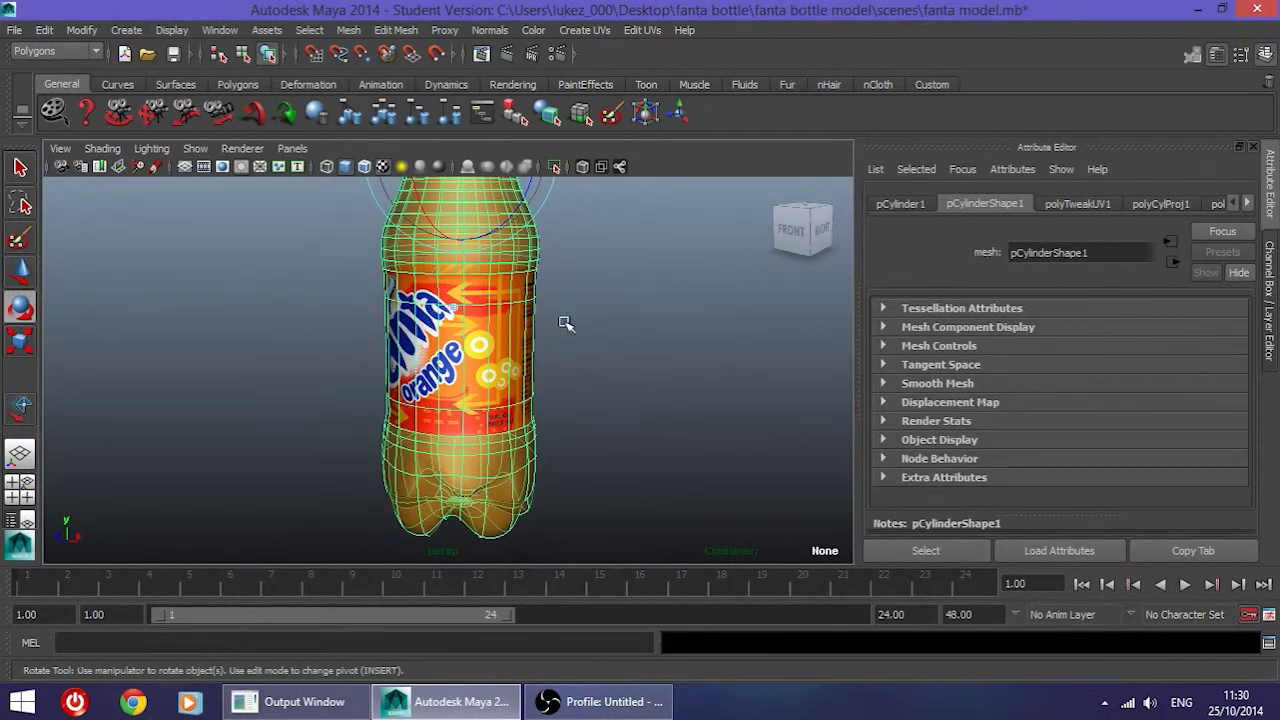
{"action": "left_click", "coordinate": [566, 323]}
{"action": "middle_click_drag", "start_coordinate": [479, 381], "coordinate": [479, 520], "text": "alt"}
{"action": "right_click_drag", "start_coordinate": [480, 518], "coordinate": [494, 351], "text": "alt"}
{"action": "left_click", "coordinate": [453, 279]}
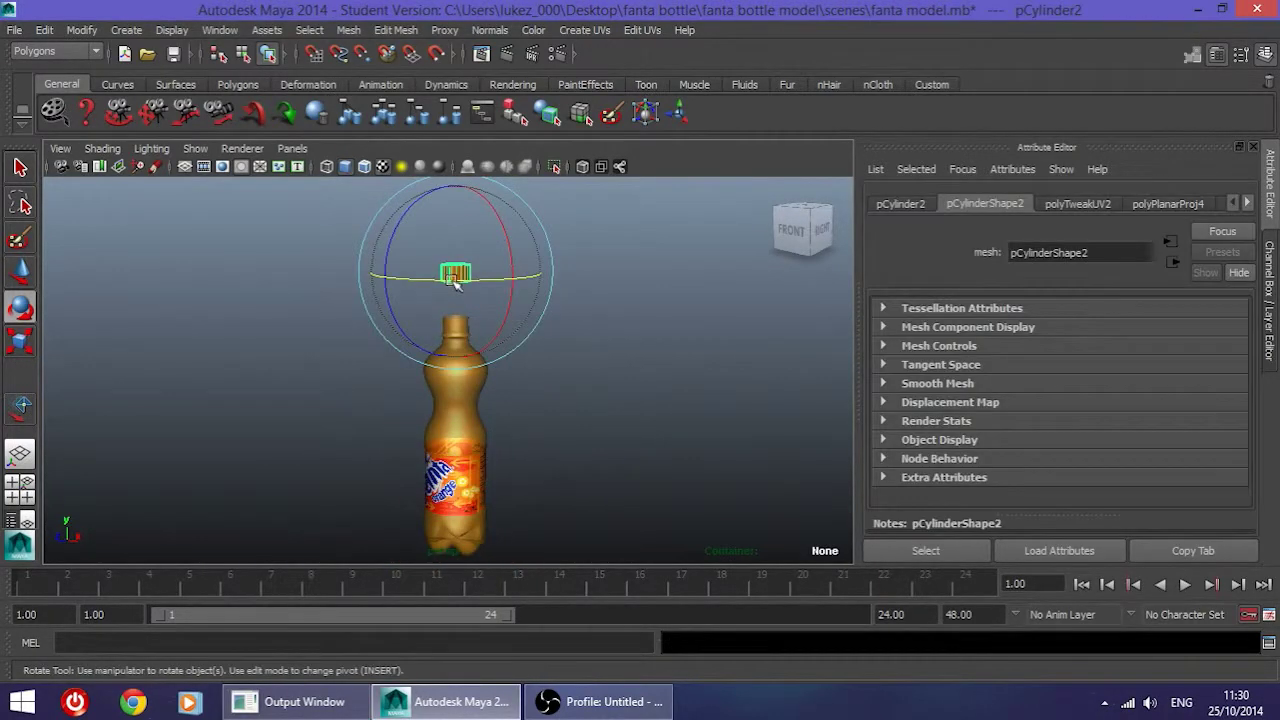
{"action": "left_click", "coordinate": [339, 315]}
Step: Move the cap down onto the bottle's neck and check the assembled bottle from the front and above
{"action": "left_click", "coordinate": [20, 270]}
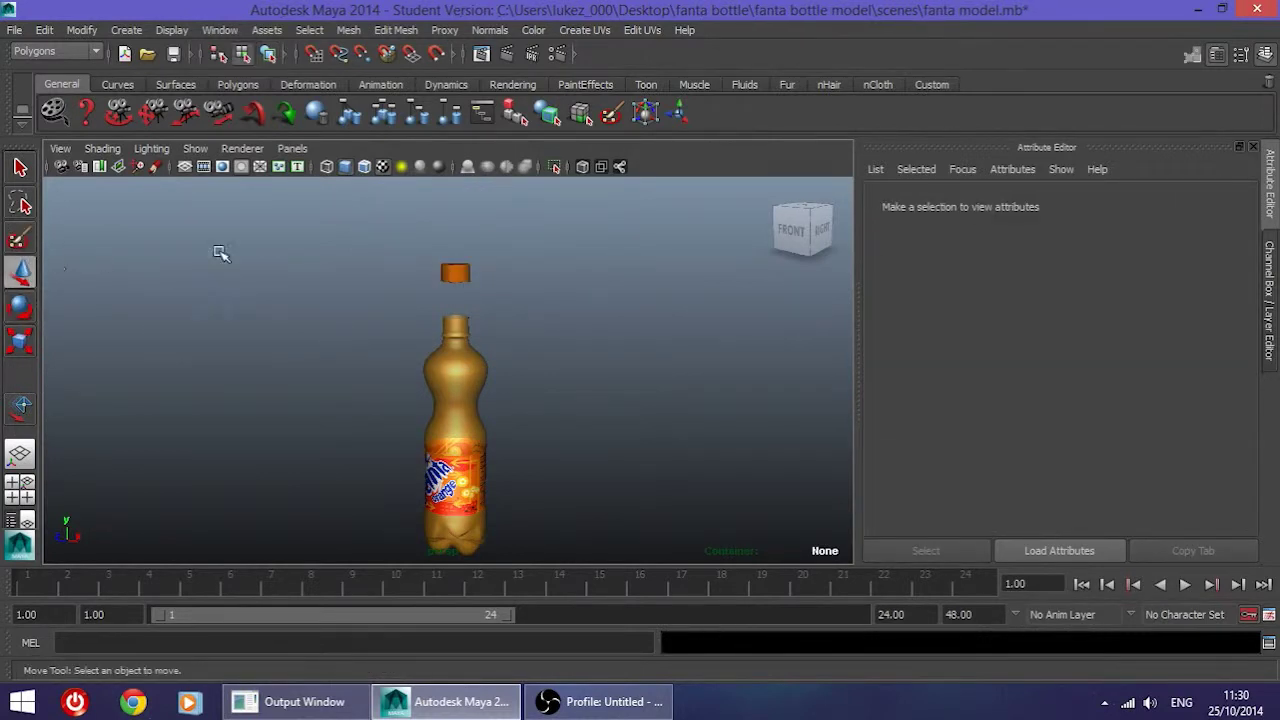
{"action": "right_click_drag", "start_coordinate": [454, 247], "coordinate": [543, 234], "text": "alt"}
{"action": "left_click_drag", "start_coordinate": [471, 196], "coordinate": [475, 325]}
{"action": "left_click", "coordinate": [549, 371]}
{"action": "middle_click_drag", "start_coordinate": [518, 492], "coordinate": [505, 346], "text": "alt"}
{"action": "left_click_drag", "start_coordinate": [461, 397], "coordinate": [541, 352], "text": "alt"}
{"action": "left_click", "coordinate": [540, 345]}
{"action": "mouse_move", "coordinate": [617, 477]}
{"action": "left_mouse_down", "text": "alt"}
{"action": "mouse_move", "coordinate": [629, 476]}
{"action": "mouse_move", "coordinate": [571, 469]}
{"action": "mouse_move", "coordinate": [566, 451]}
{"action": "mouse_move", "coordinate": [578, 435]}
{"action": "mouse_move", "coordinate": [600, 471]}
{"action": "mouse_move", "coordinate": [615, 471]}
{"action": "left_mouse_up", "text": "alt"}
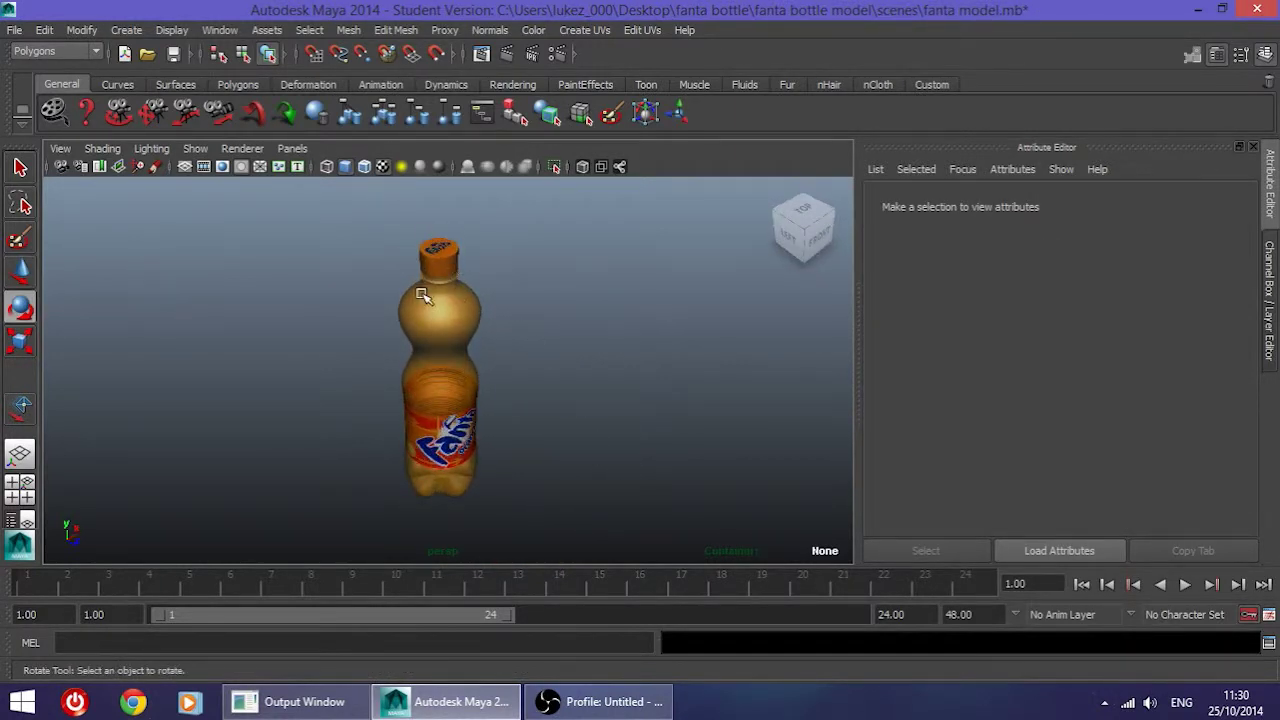